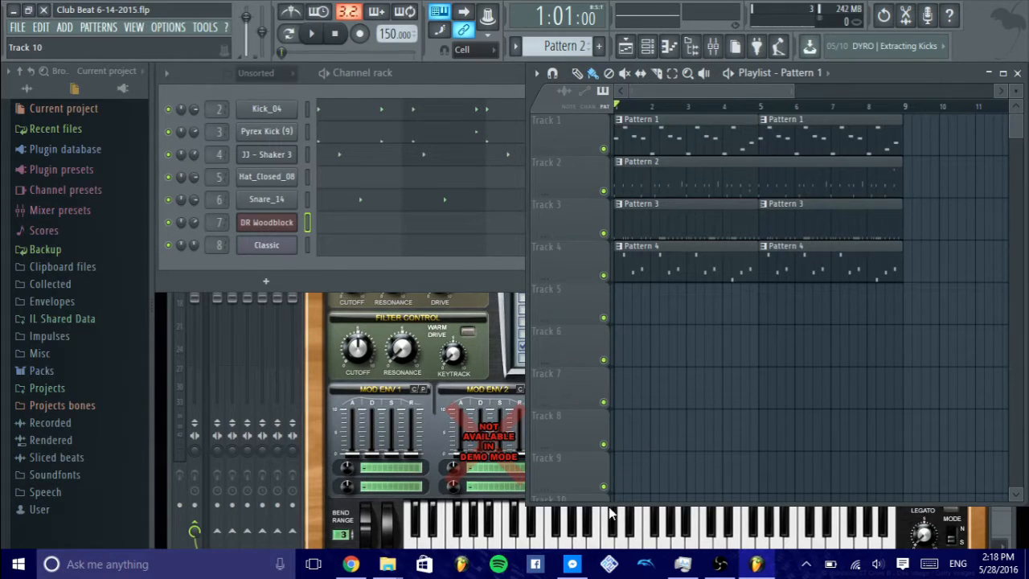
- Extend the Playlist window downward to reveal more tracks and bring the Channel rack to the front
{"action": "left_click_drag", "start_coordinate": [612, 502], "coordinate": [614, 542]}
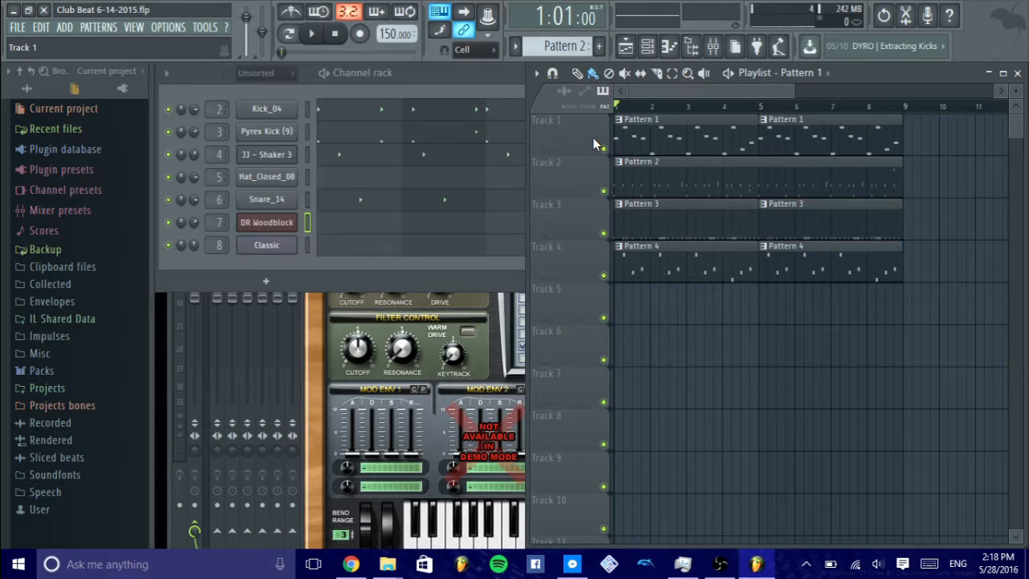
{"action": "left_click", "coordinate": [518, 71]}
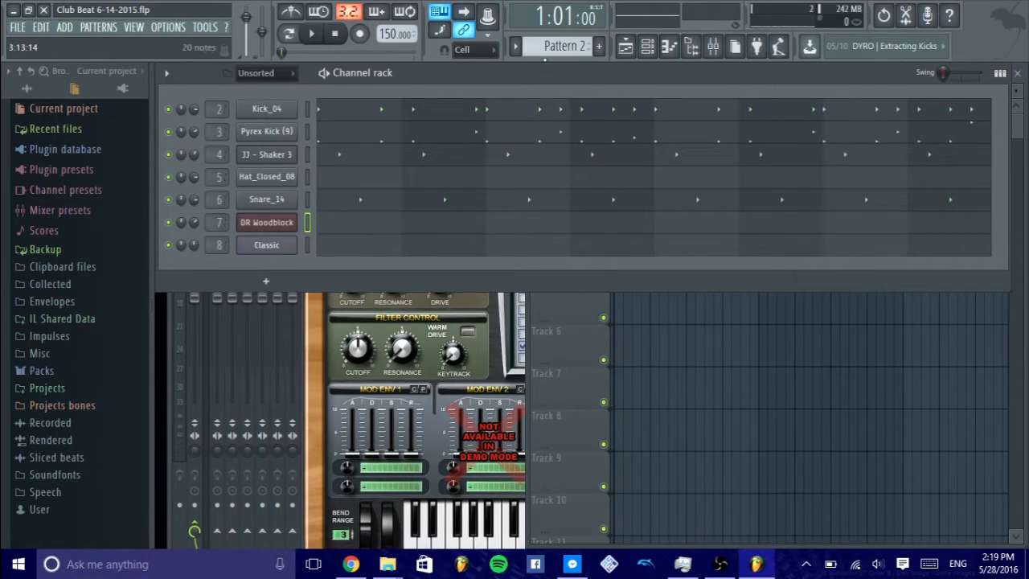
- Play Pattern 4, step back through the patterns to Pattern 1 while listening, and stop playback
{"action": "scroll", "coordinate": [546, 46], "scroll_direction": "down", "scroll_amount": 2}
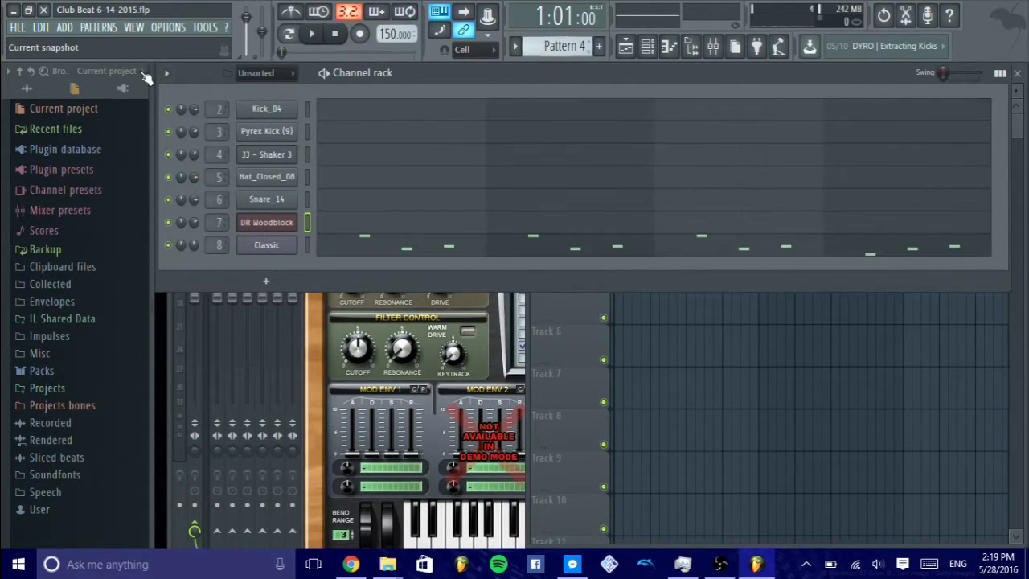
{"action": "left_click", "coordinate": [312, 33]}
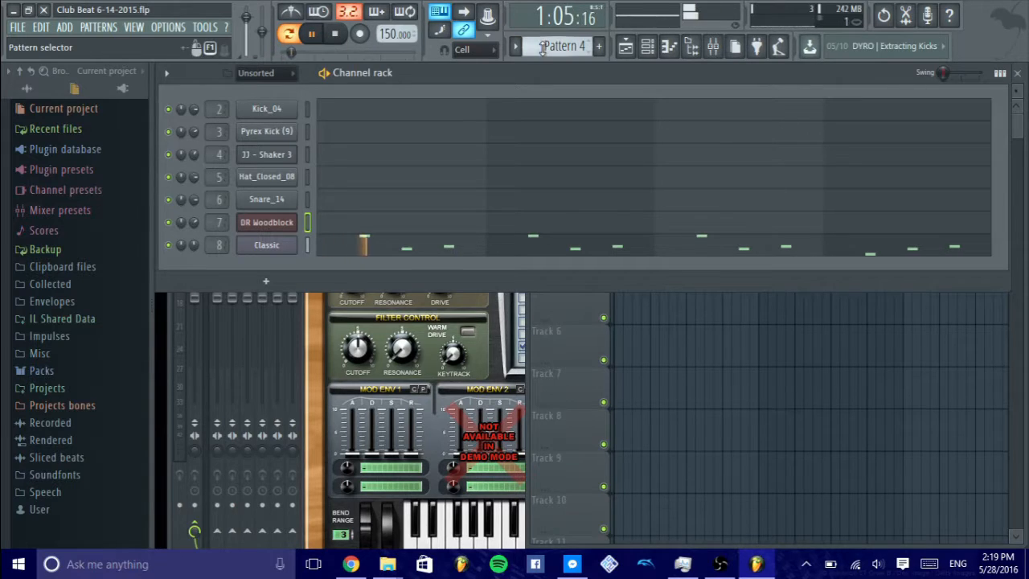
{"action": "scroll", "coordinate": [556, 46], "scroll_direction": "up", "scroll_amount": 1}
{"action": "scroll", "coordinate": [556, 47], "scroll_direction": "up", "scroll_amount": 1}
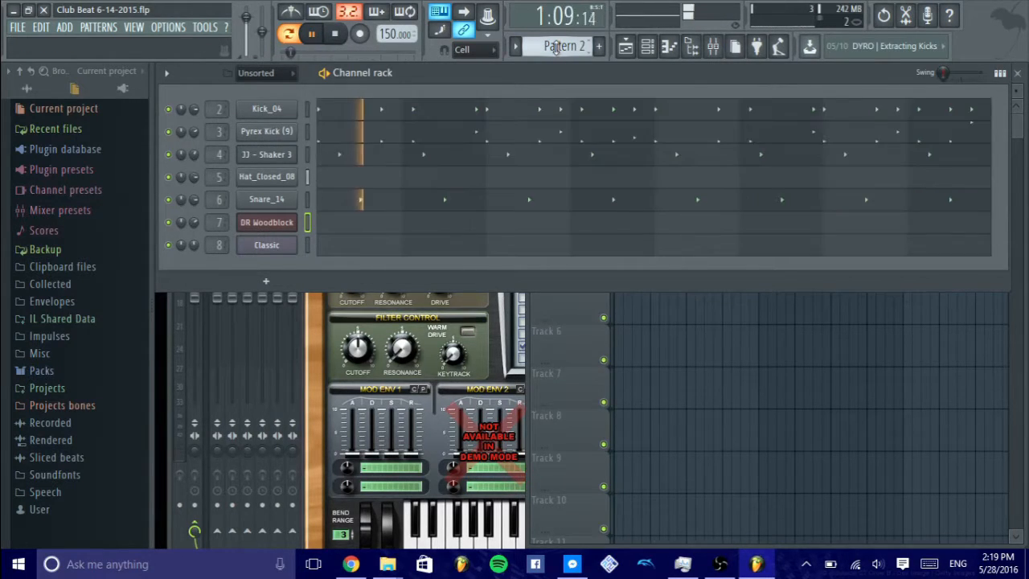
{"action": "scroll", "coordinate": [556, 46], "scroll_direction": "up", "scroll_amount": 1}
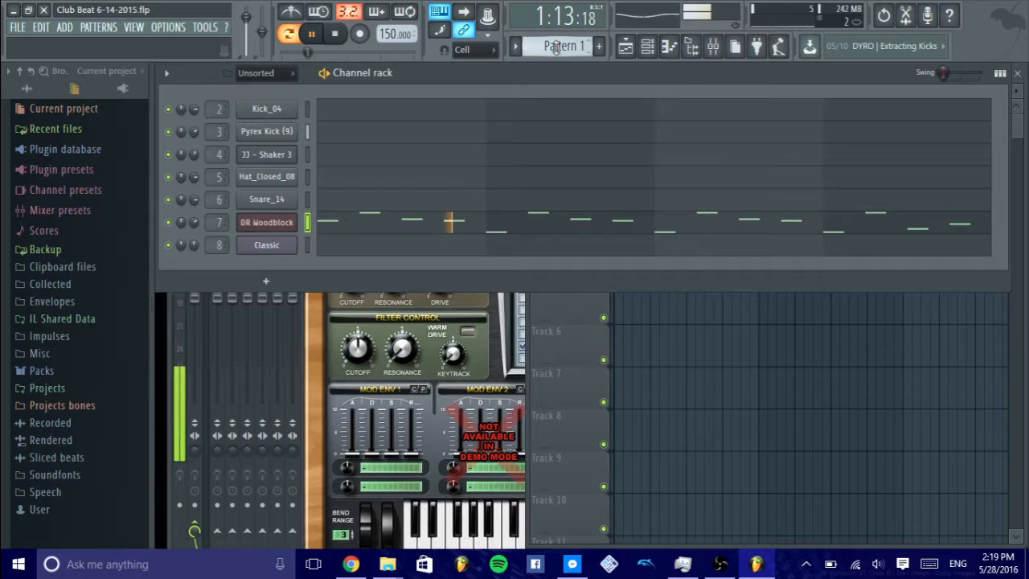
{"action": "key", "text": "space"}
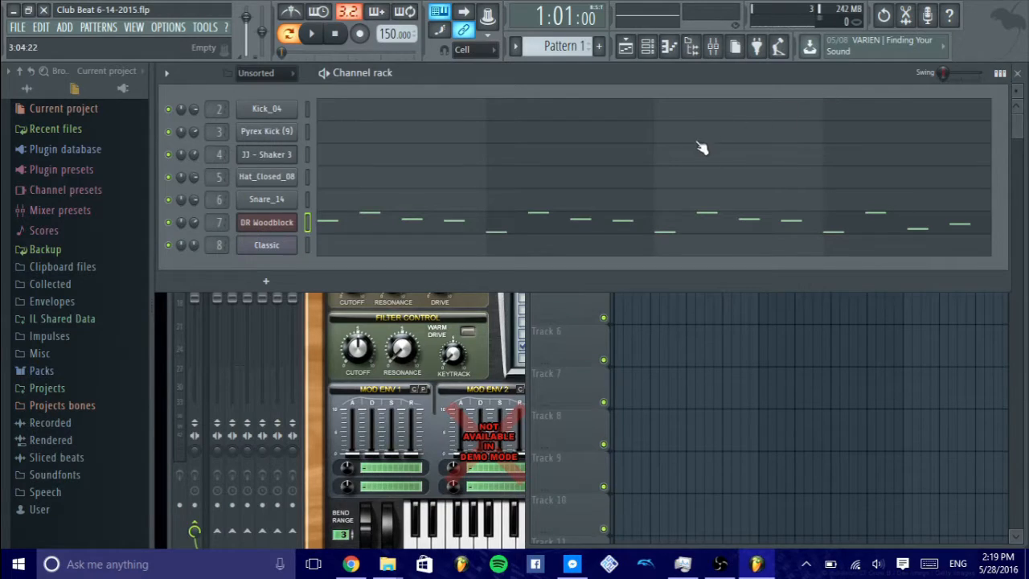
- Toggle the Channel rack between the piano roll overview and the step sequencer, leaving it on the step sequencer
{"action": "left_click", "coordinate": [1002, 78]}
{"action": "left_click", "coordinate": [1002, 78]}
{"action": "left_click", "coordinate": [1002, 78]}
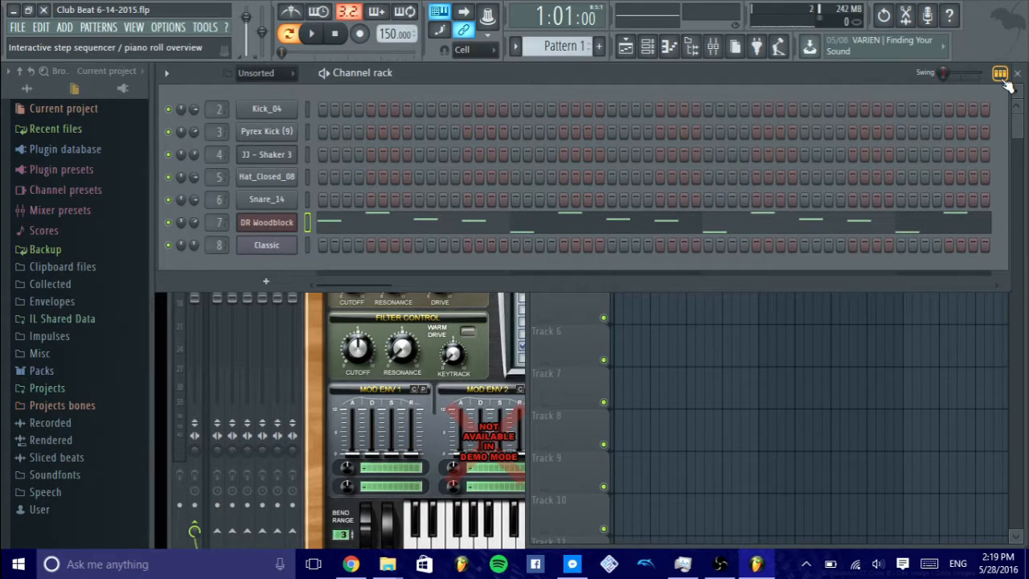
{"action": "left_click", "coordinate": [1002, 78]}
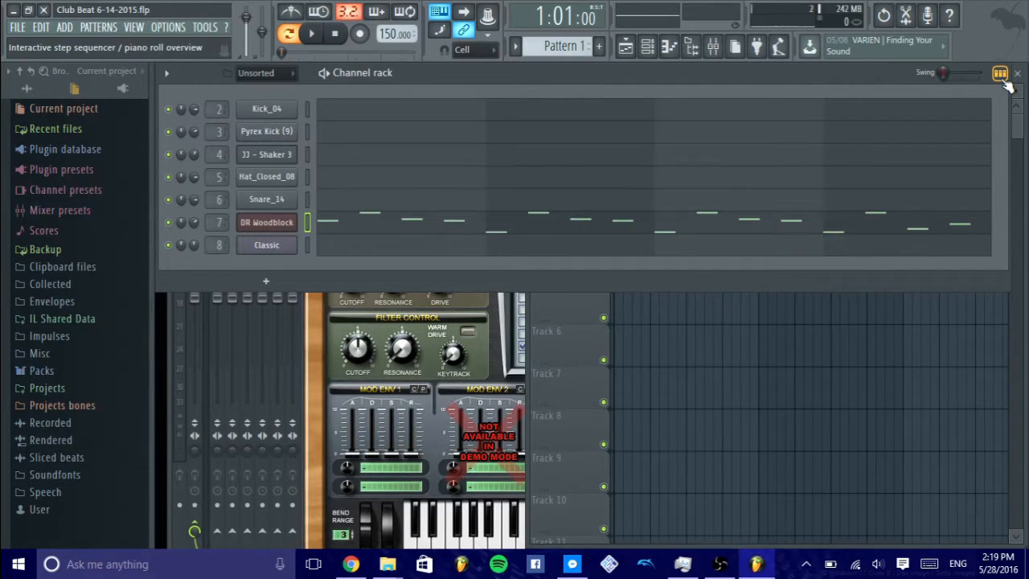
{"action": "left_click", "coordinate": [1002, 78]}
{"action": "left_click", "coordinate": [1002, 78]}
{"action": "left_click", "coordinate": [1002, 78]}
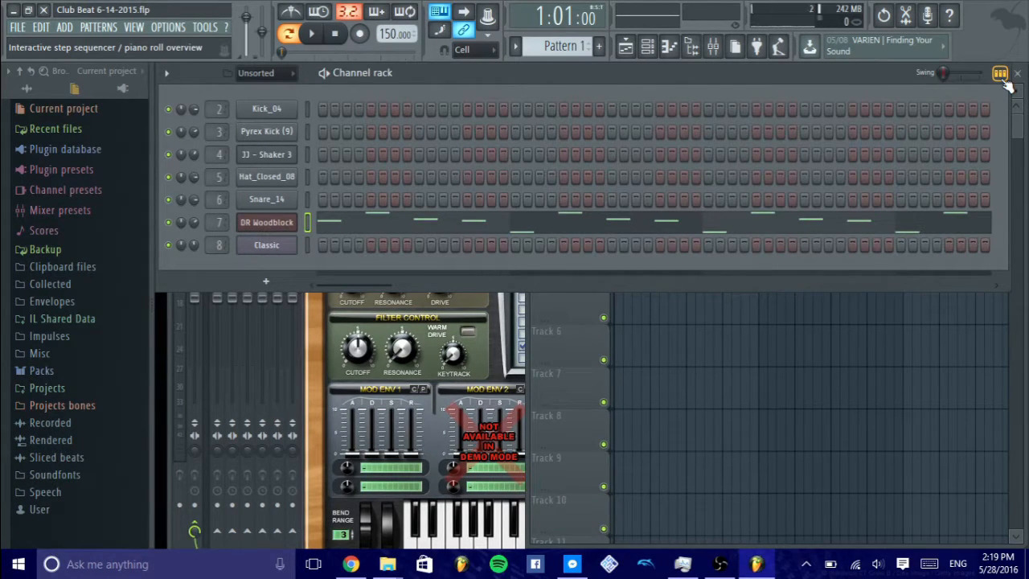
- Select Pattern 2 and compare its piano roll overview with its step sequencer view, leaving the step sequencer displayed
{"action": "scroll", "coordinate": [554, 44], "scroll_direction": "down", "scroll_amount": 1}
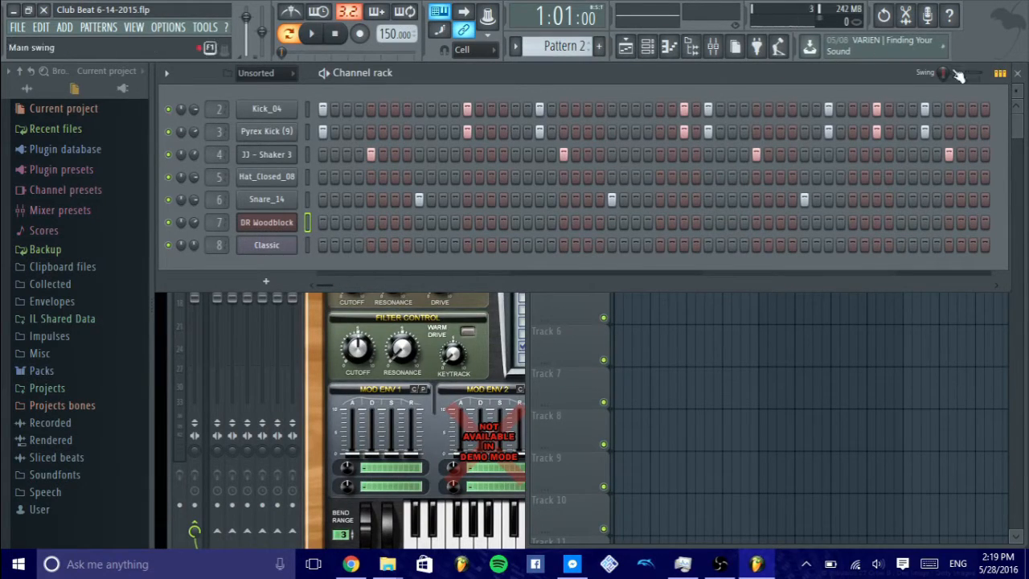
{"action": "left_click", "coordinate": [1001, 75]}
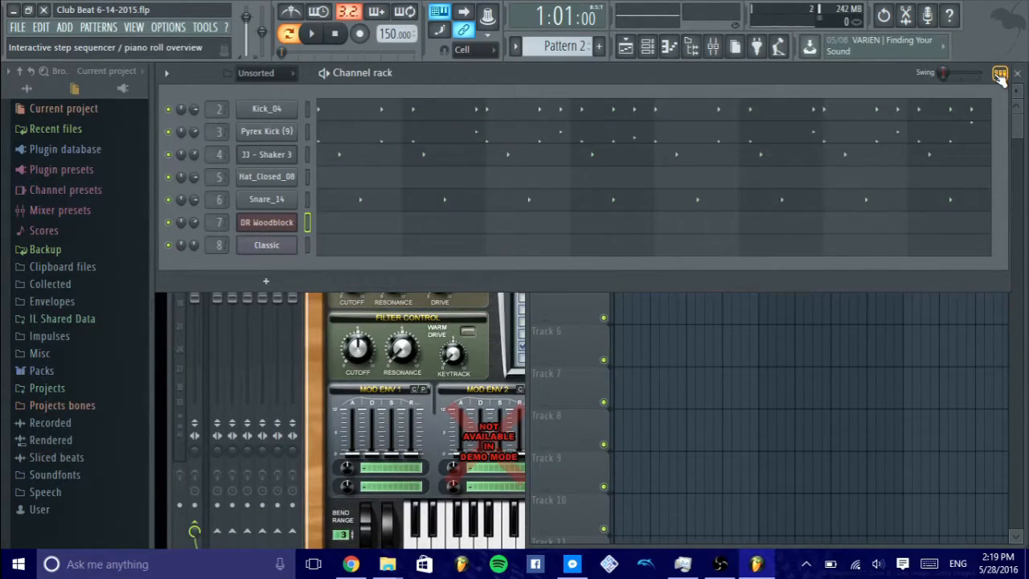
{"action": "left_click", "coordinate": [1001, 75]}
{"action": "left_click", "coordinate": [1001, 75]}
{"action": "left_click", "coordinate": [1000, 75]}
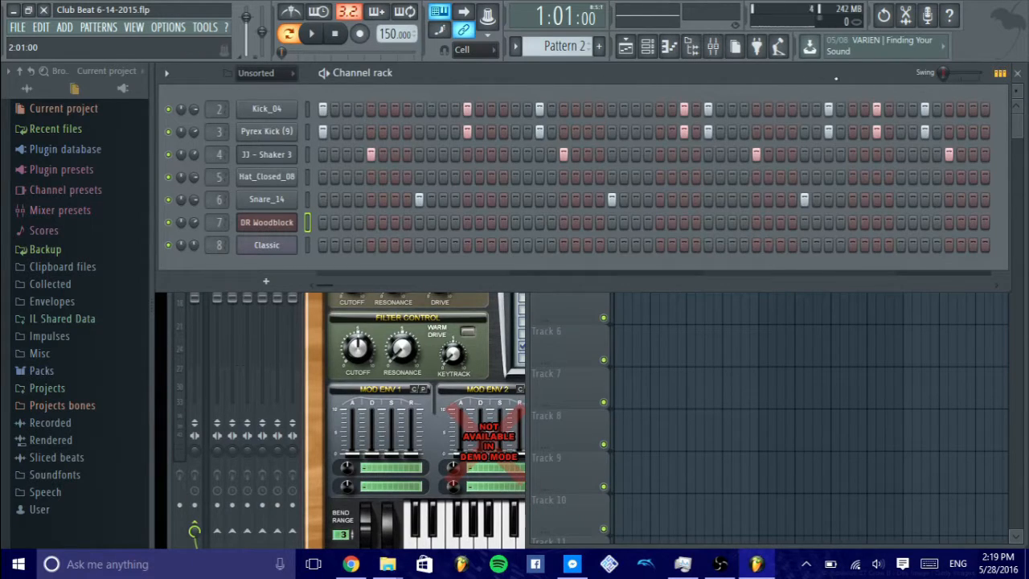
- Play Pattern 2 briefly from the Channel rack and pause it
{"action": "left_click", "coordinate": [325, 75]}
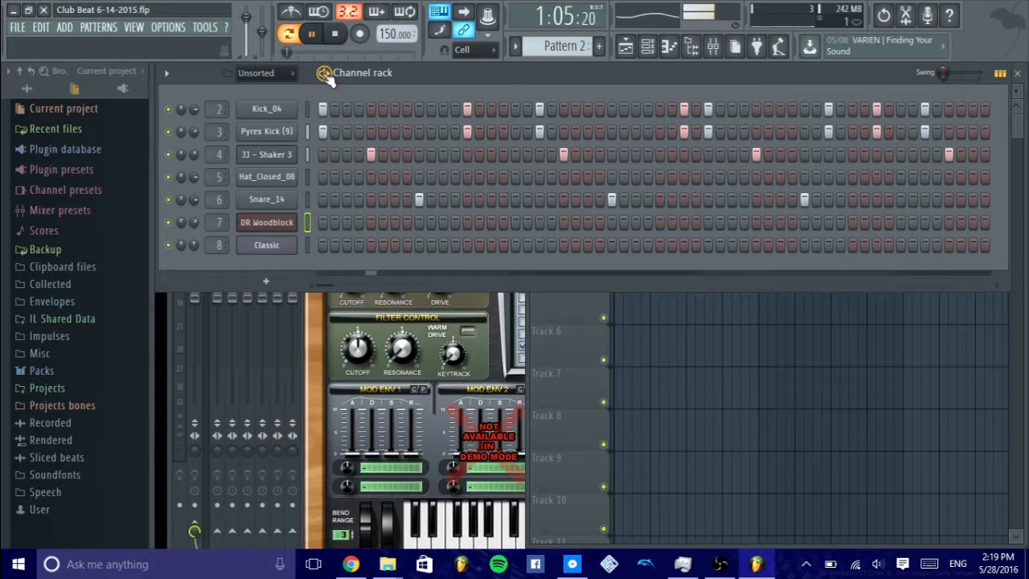
{"action": "left_click", "coordinate": [326, 75]}
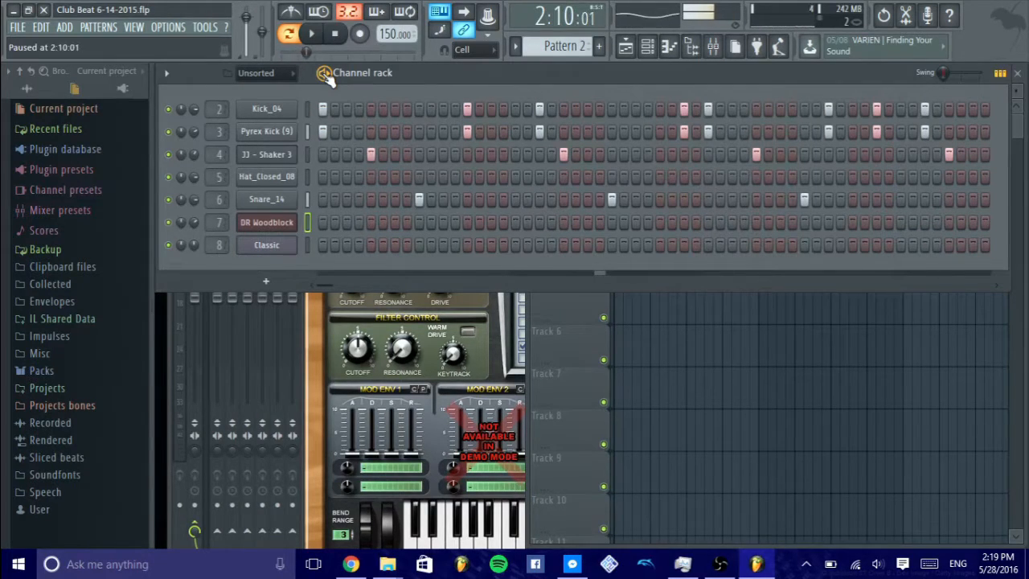
- Examine the channel display filter's All, Audio and Unsorted options, keeping Unsorted selected
{"action": "left_click", "coordinate": [276, 80]}
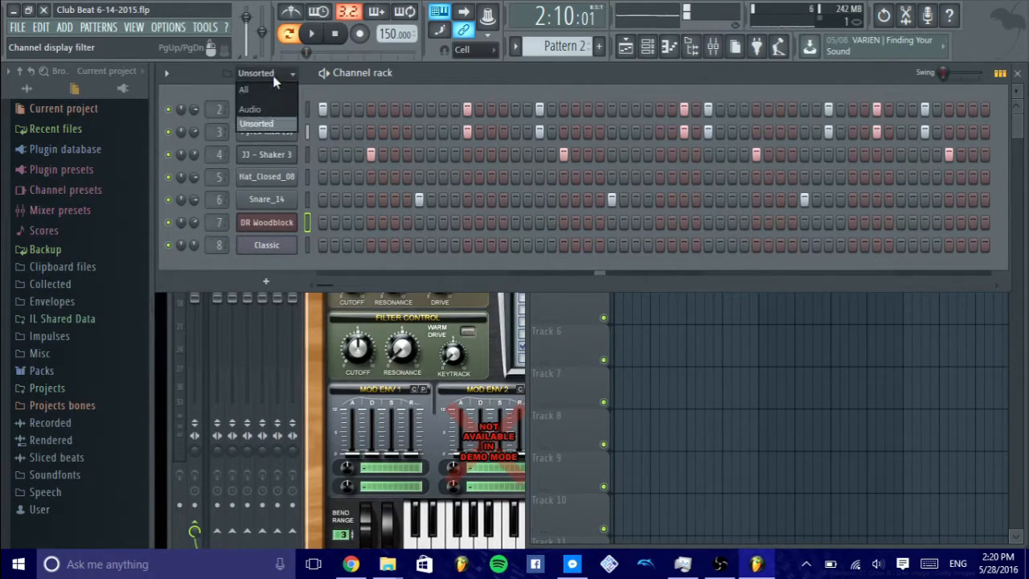
{"action": "left_click", "coordinate": [273, 78]}
{"action": "left_click", "coordinate": [273, 78]}
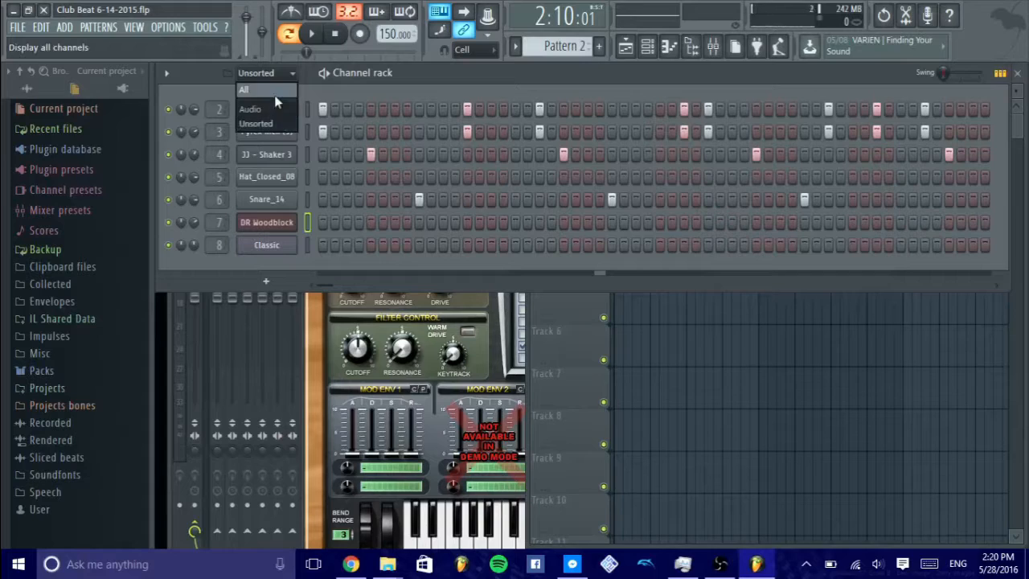
{"action": "left_click", "coordinate": [277, 77]}
{"action": "left_click", "coordinate": [278, 77]}
{"action": "left_click", "coordinate": [282, 76]}
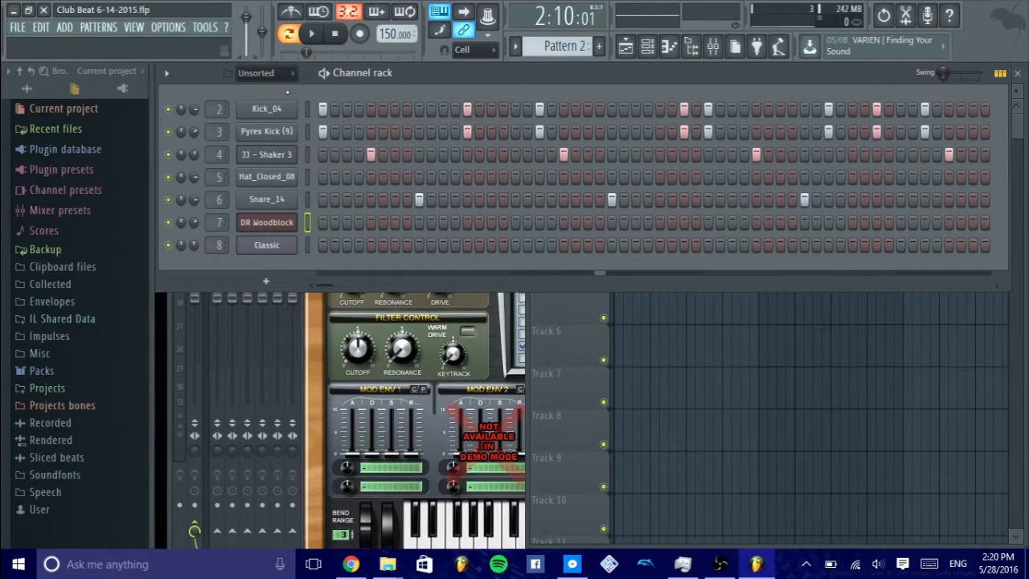
{"action": "left_click", "coordinate": [278, 73]}
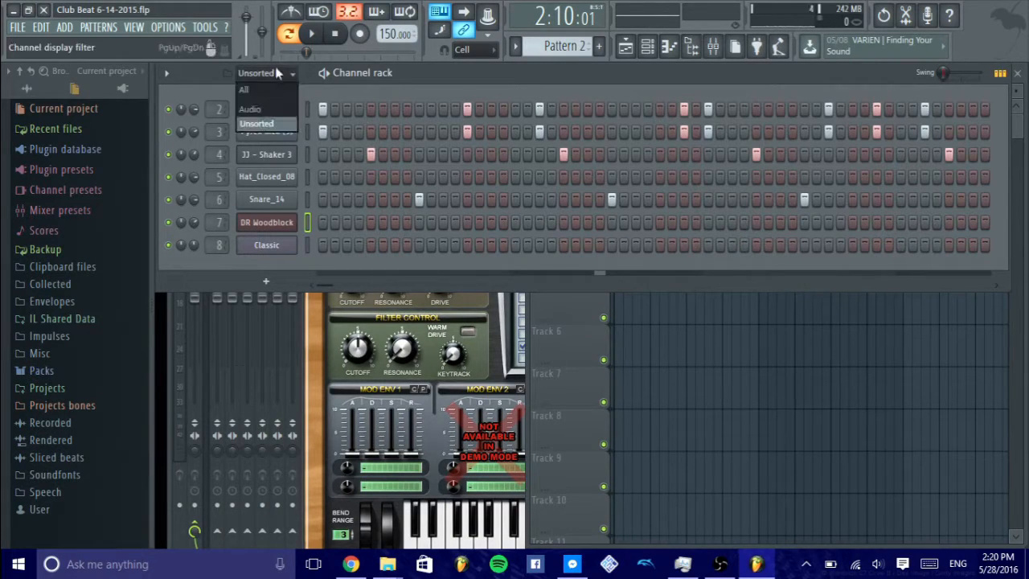
{"action": "left_click", "coordinate": [275, 71]}
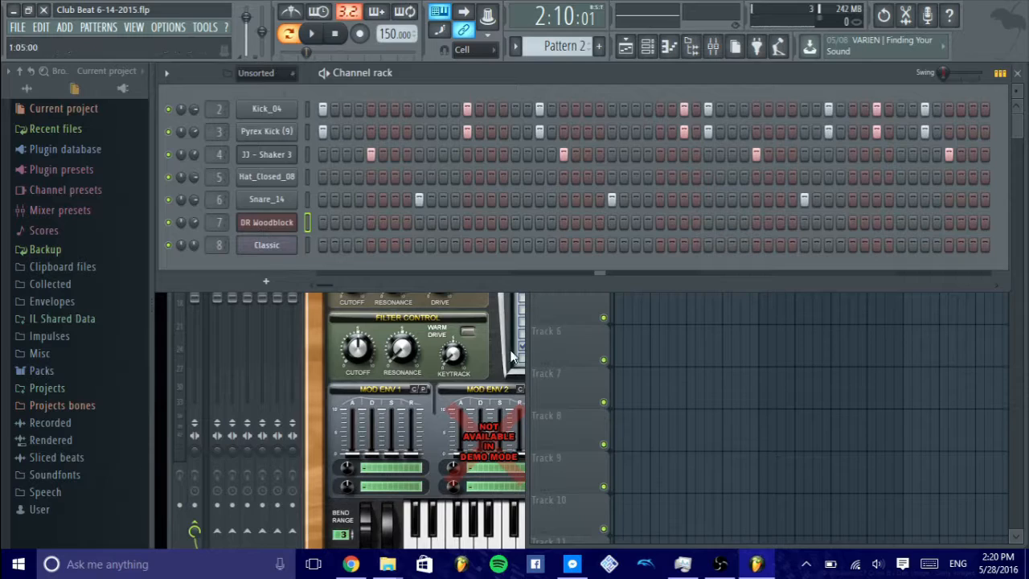
{"action": "left_click", "coordinate": [258, 74]}
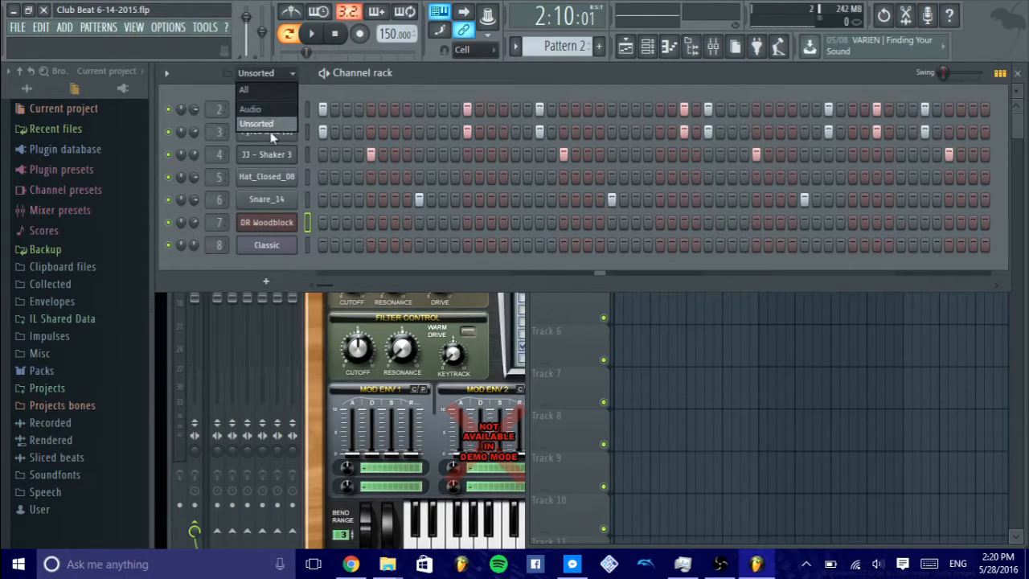
{"action": "left_click", "coordinate": [273, 129]}
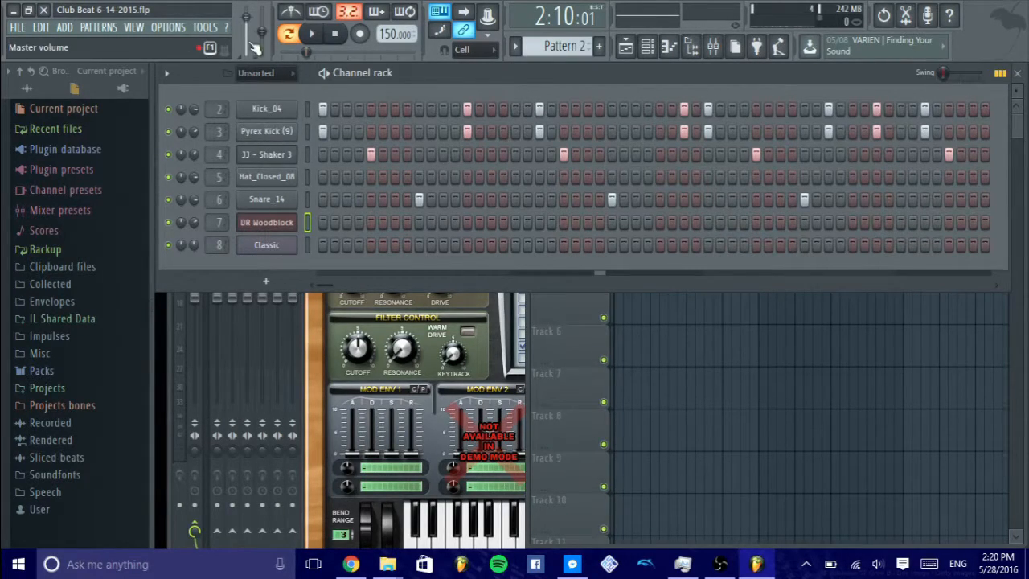
- Filter the Channel rack to the Audio group, and return the display to Unsorted
{"action": "left_click", "coordinate": [255, 75]}
{"action": "left_click", "coordinate": [255, 109]}
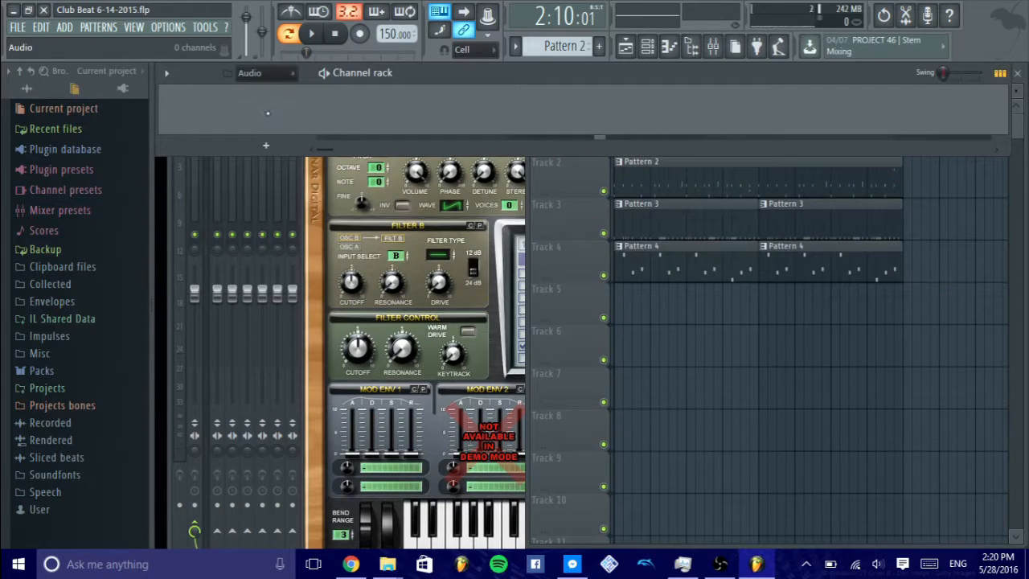
{"action": "left_click", "coordinate": [285, 74]}
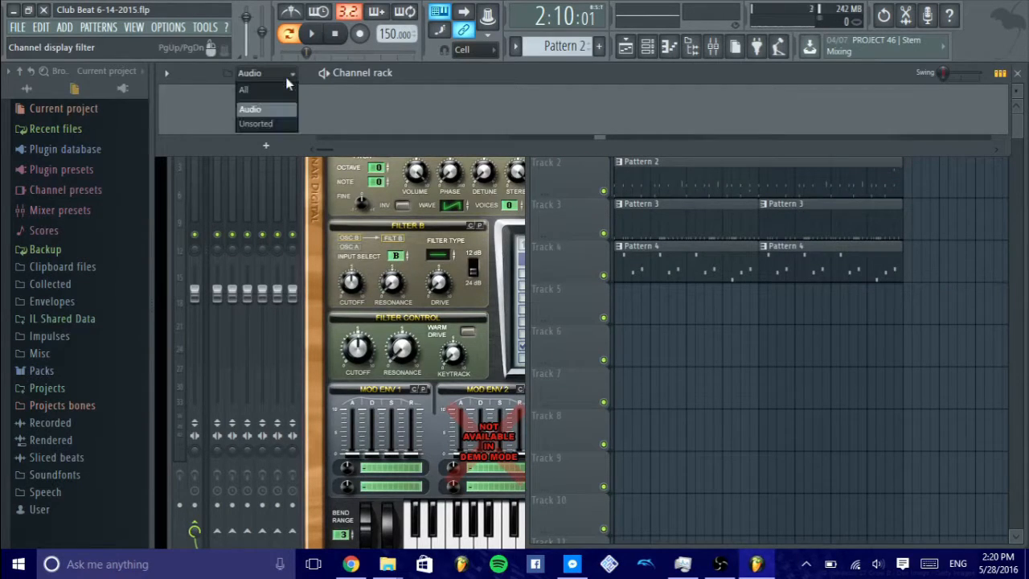
{"action": "left_click", "coordinate": [280, 121]}
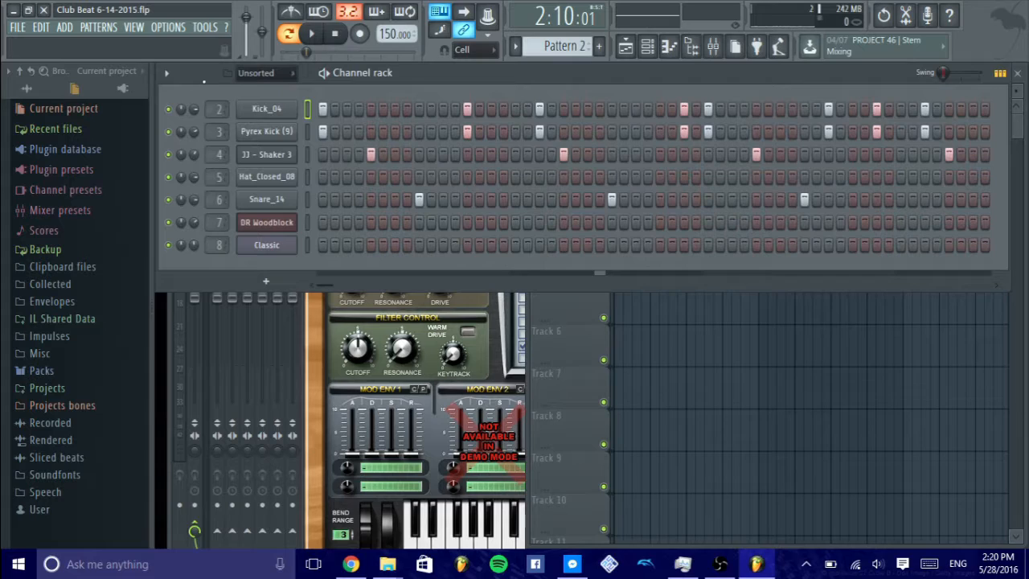
- Review the available channel options for the Channel rack without applying any of them
{"action": "left_click", "coordinate": [168, 74]}
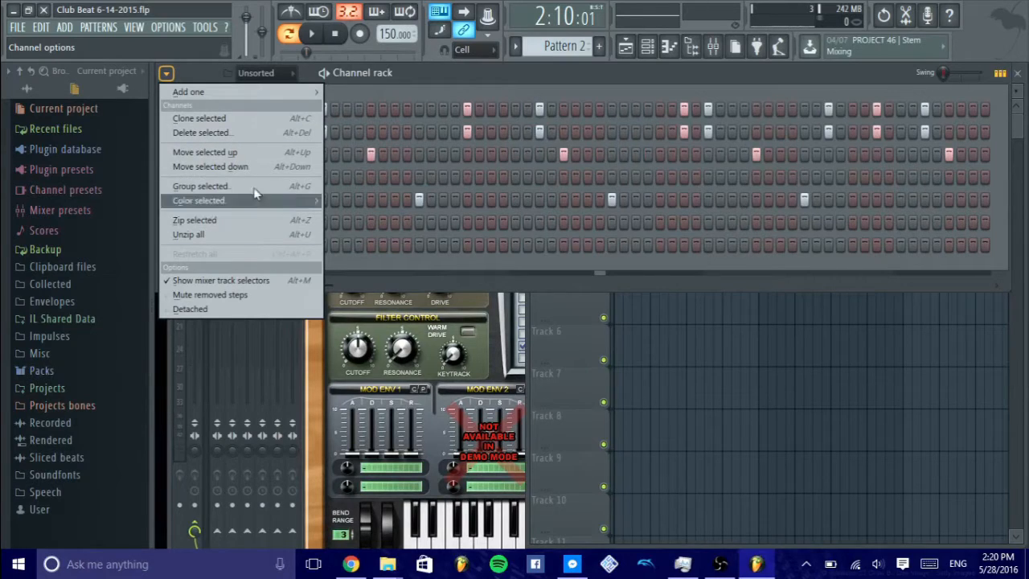
{"action": "left_click", "coordinate": [167, 73]}
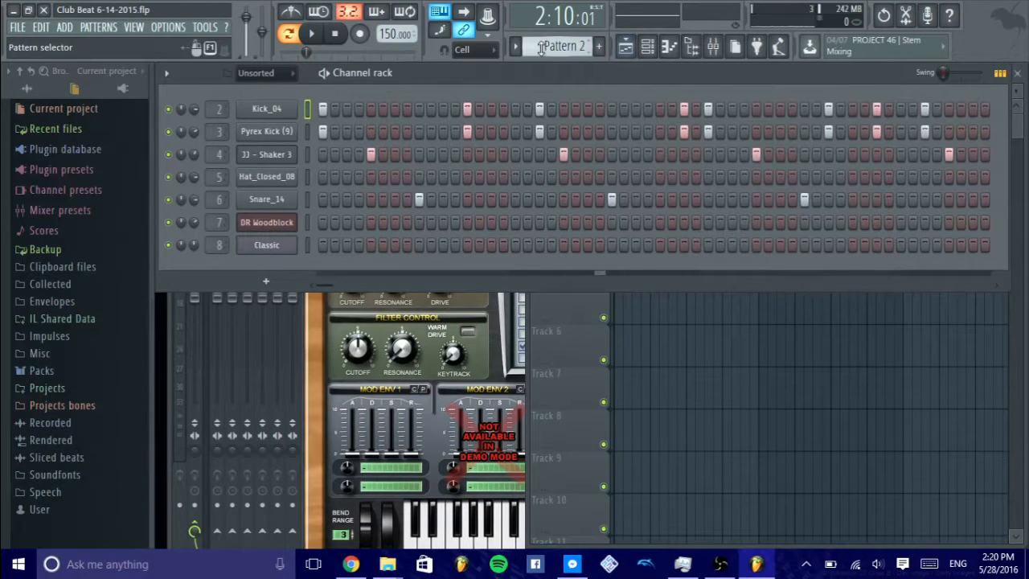
- Select Pattern 3 and start playing it
{"action": "scroll", "coordinate": [540, 47], "scroll_direction": "down", "scroll_amount": 2}
{"action": "scroll", "coordinate": [540, 47], "scroll_direction": "up", "scroll_amount": 1}
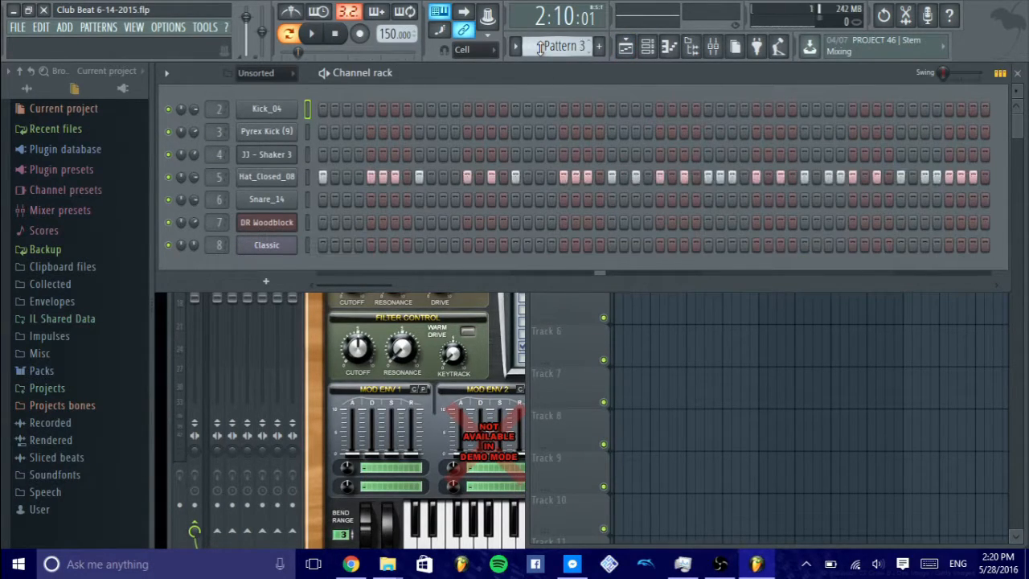
{"action": "left_click", "coordinate": [312, 36]}
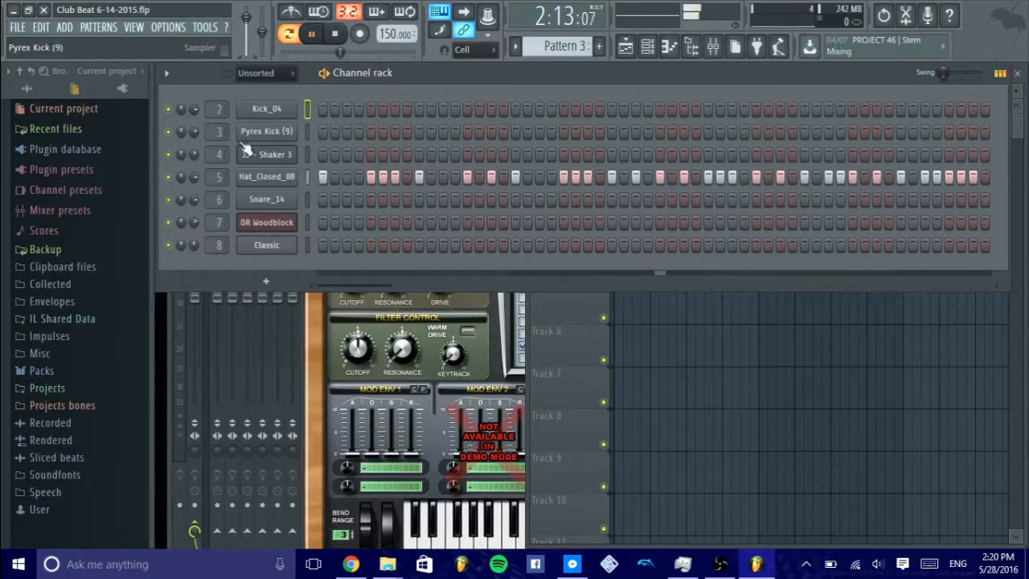
- Lower the Hat_Closed_08 channel's volume to about 66%, reset it to its default, and stop playback
{"action": "left_click_drag", "start_coordinate": [194, 177], "coordinate": [194, 215]}
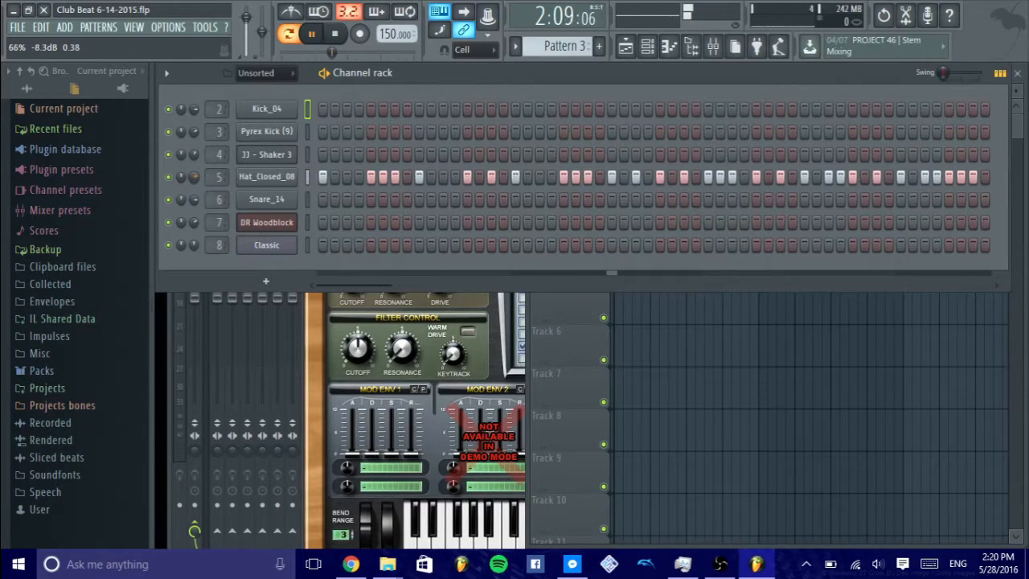
{"action": "right_click", "coordinate": [195, 177]}
{"action": "left_click", "coordinate": [222, 188]}
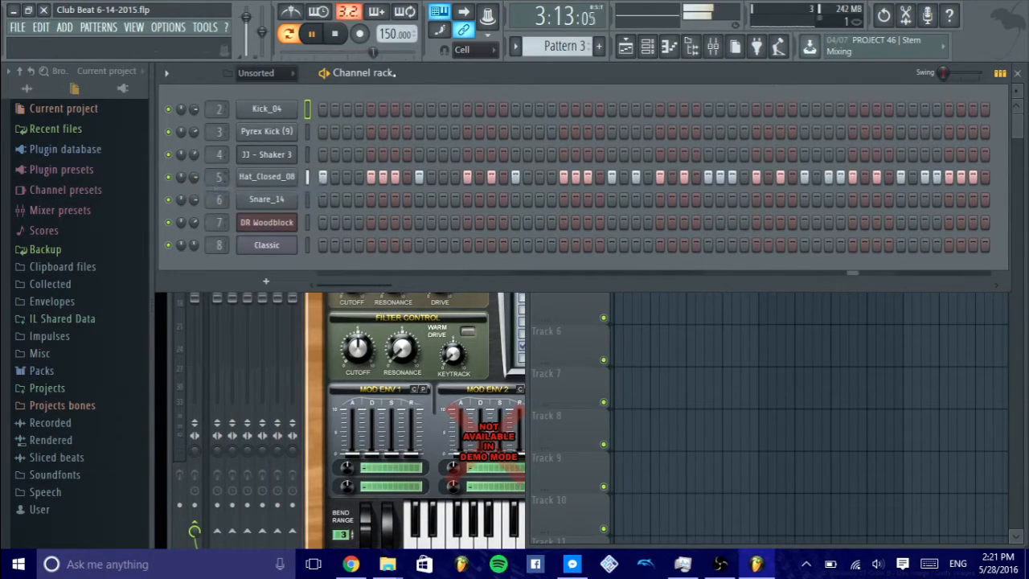
{"action": "left_click", "coordinate": [335, 33]}
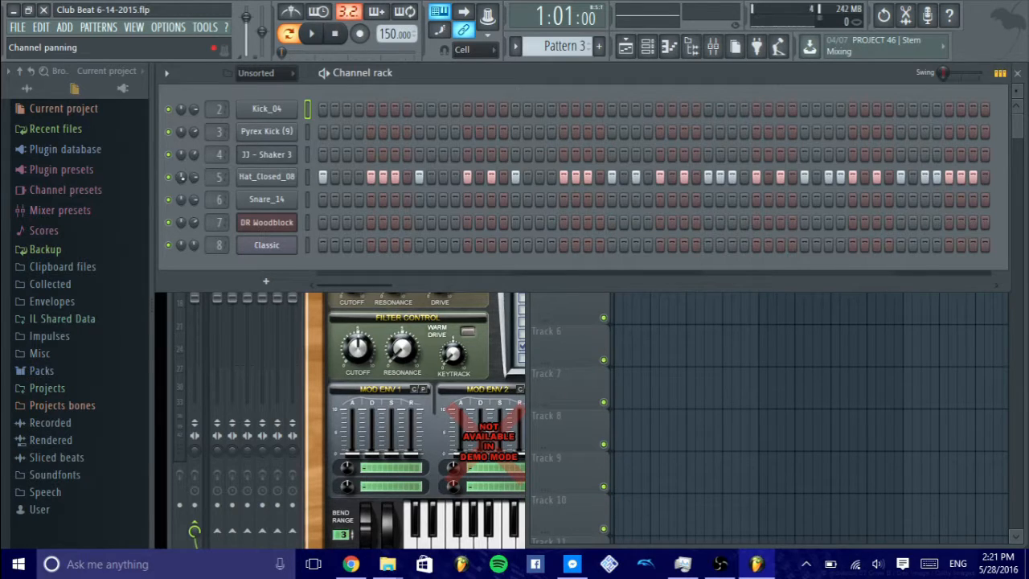
- Adjust the Hat_Closed_08 channel's panning while playing Pattern 3, and reset the panning to its default
{"action": "left_click_drag", "start_coordinate": [180, 176], "coordinate": [180, 197]}
{"action": "left_click", "coordinate": [315, 38]}
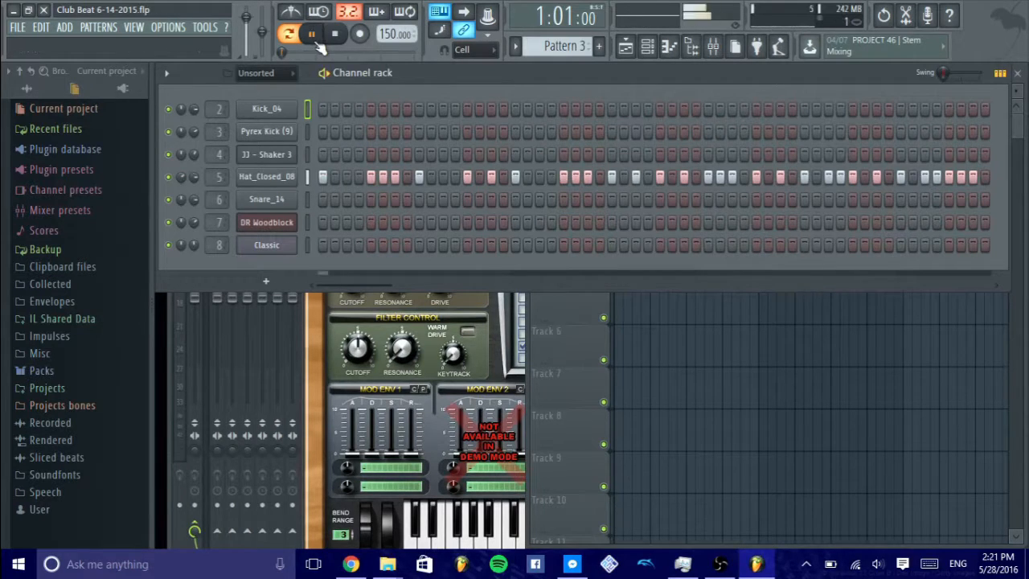
{"action": "mouse_move", "coordinate": [181, 177]}
{"action": "left_mouse_down"}
{"action": "mouse_move", "coordinate": [180, 152]}
{"action": "mouse_move", "coordinate": [181, 175]}
{"action": "left_mouse_up"}
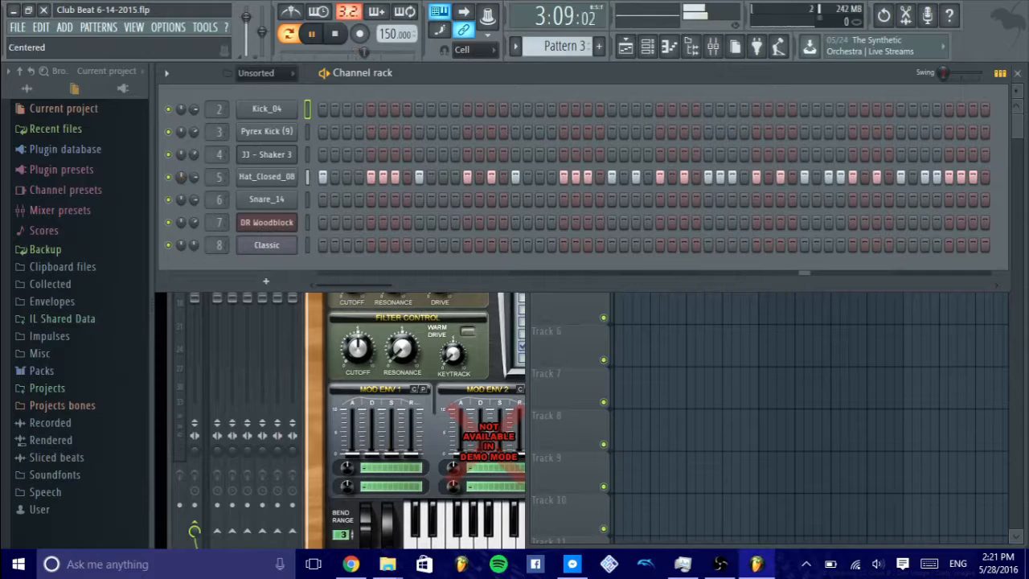
{"action": "right_click", "coordinate": [181, 177]}
{"action": "left_click", "coordinate": [213, 190]}
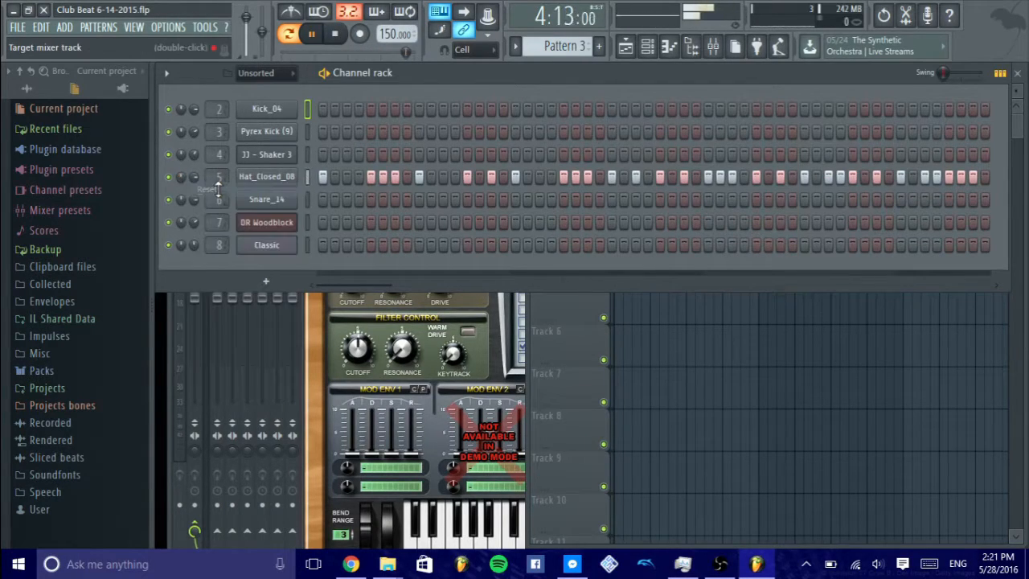
- Restart playback of Pattern 3, toggle the Hat_Closed_08 channel's mute off and on, and stop playback
{"action": "key", "text": "space"}
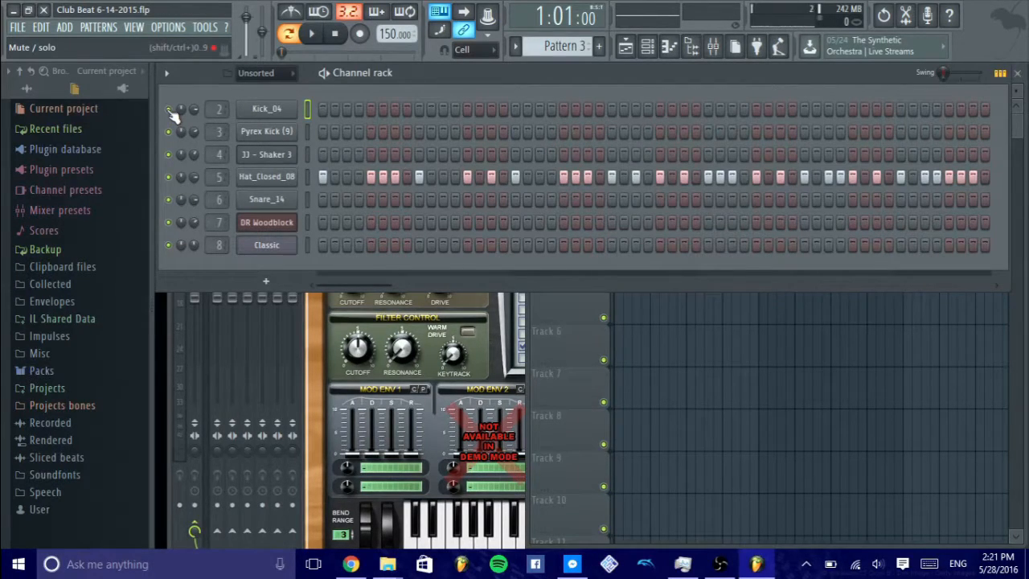
{"action": "left_click", "coordinate": [311, 33]}
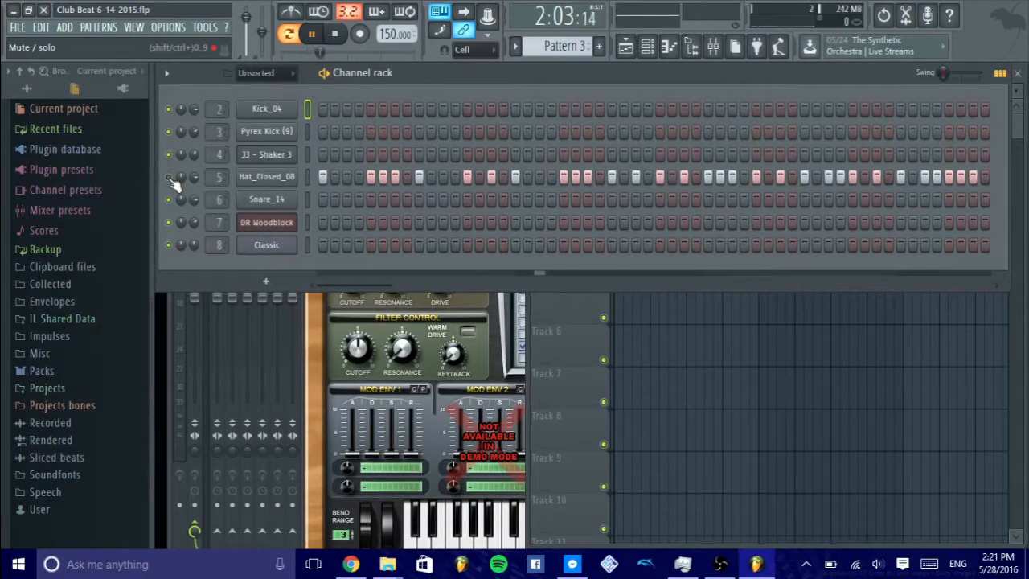
{"action": "left_click", "coordinate": [334, 33]}
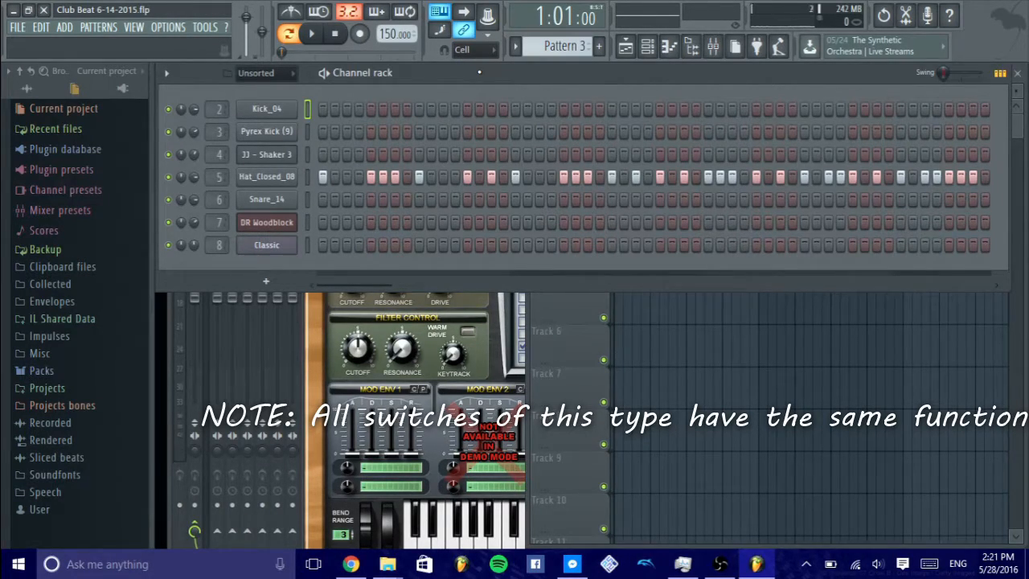
- Review the plugins available for a new channel without adding one, and bring up the mixer before returning to the Channel rack
{"action": "left_click", "coordinate": [559, 302]}
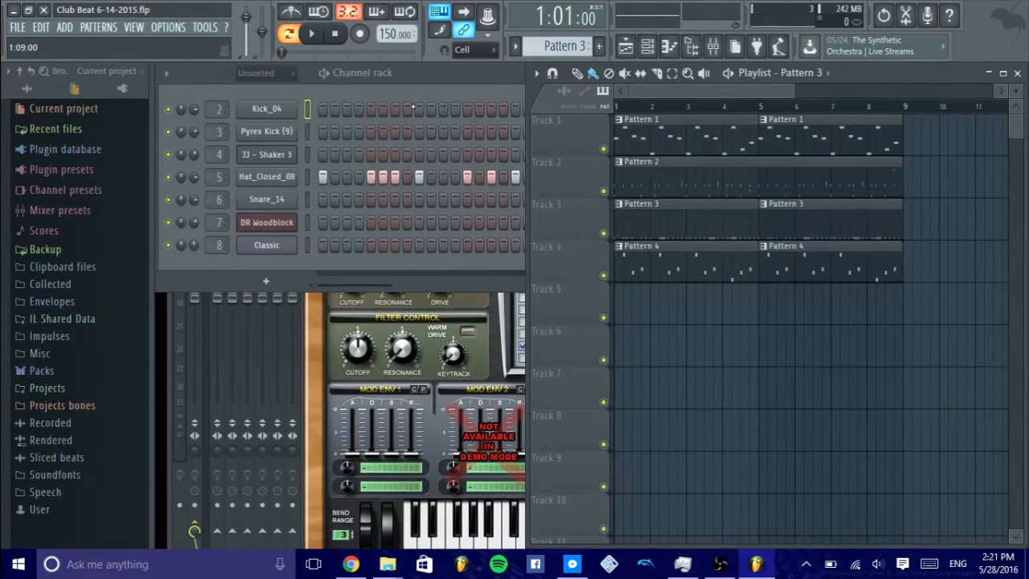
{"action": "left_click", "coordinate": [265, 281]}
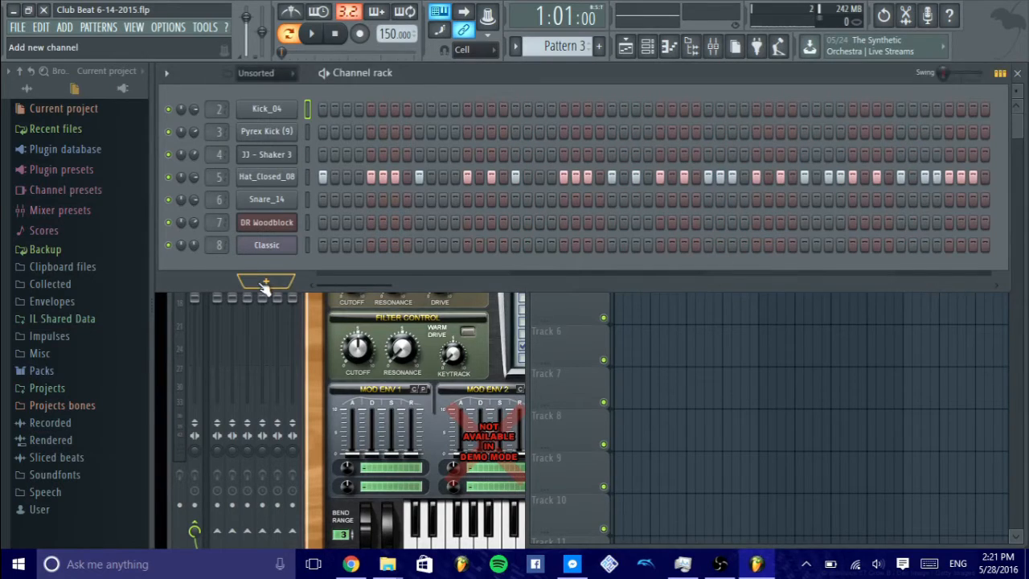
{"action": "left_click", "coordinate": [265, 282]}
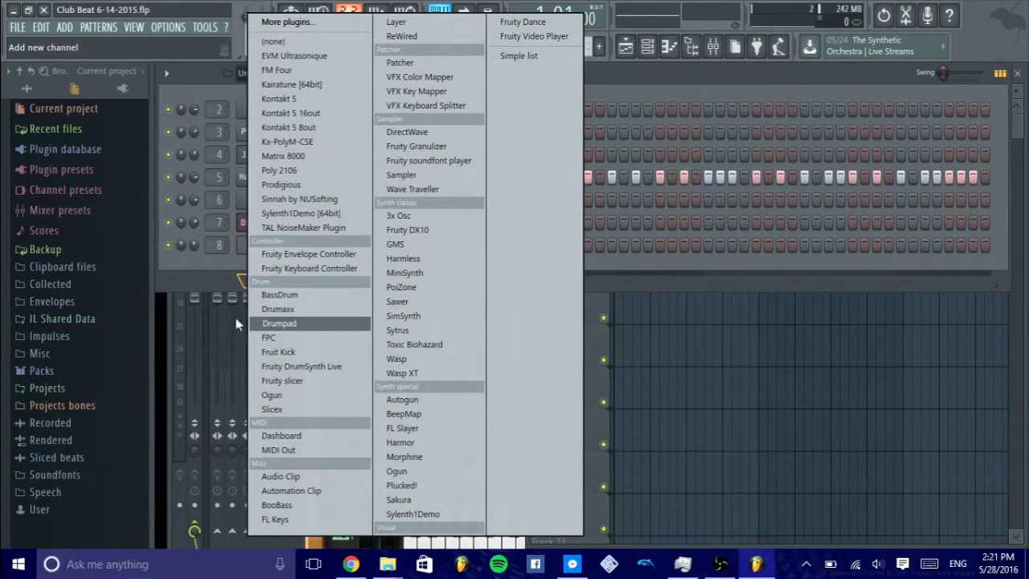
{"action": "left_click", "coordinate": [300, 198]}
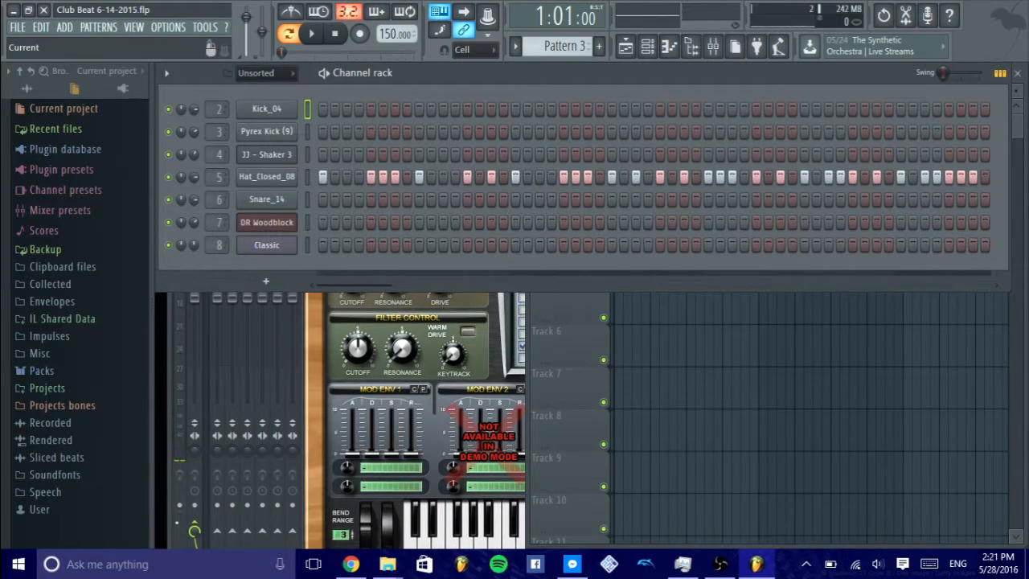
{"action": "left_click", "coordinate": [204, 323]}
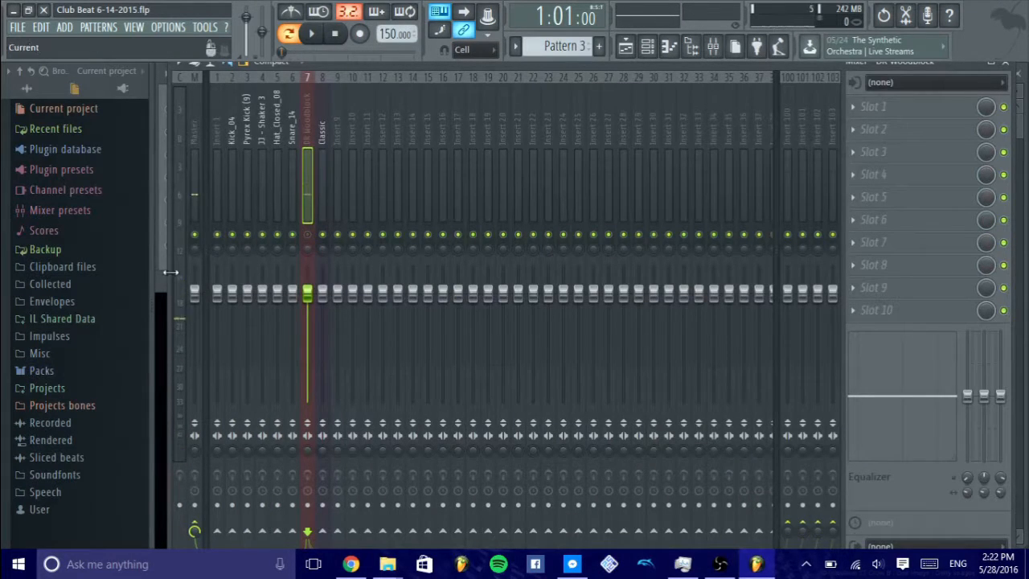
{"action": "key", "text": "F6"}
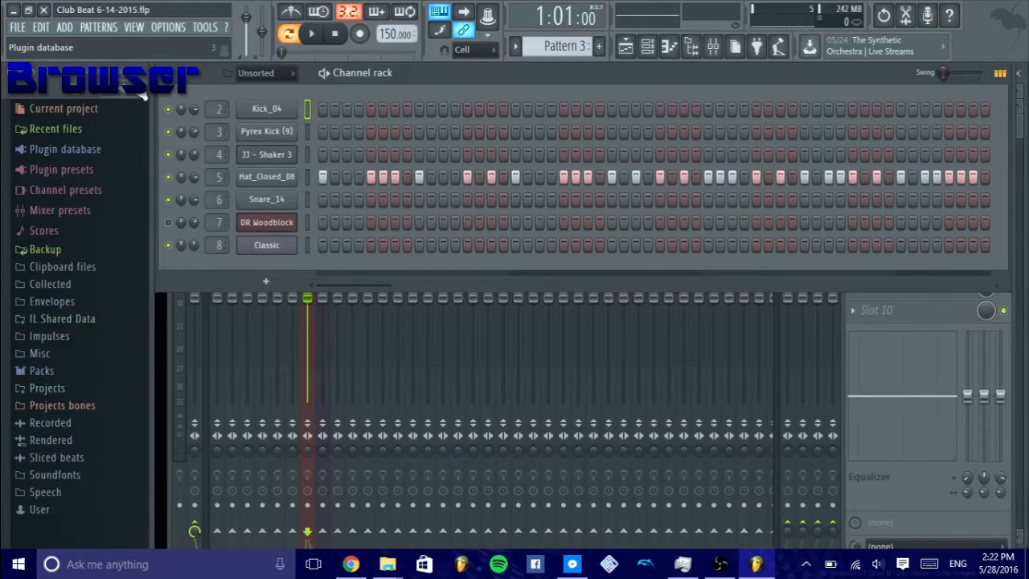
- Look through the browser's folders, including Packs, Misc, Scores, Mixer presets and Channel presets, expanding and collapsing them
{"action": "left_click", "coordinate": [116, 372]}
{"action": "left_click", "coordinate": [123, 370]}
{"action": "left_click", "coordinate": [122, 354]}
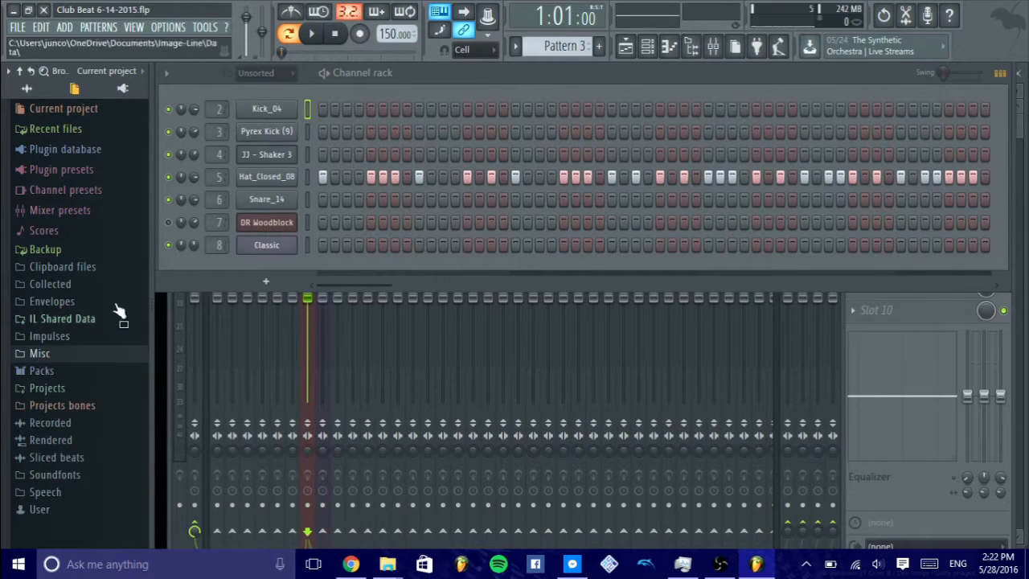
{"action": "left_click", "coordinate": [95, 236]}
{"action": "left_click", "coordinate": [96, 236]}
{"action": "left_click", "coordinate": [108, 212]}
{"action": "left_click", "coordinate": [109, 210]}
{"action": "left_click", "coordinate": [117, 194]}
{"action": "left_click", "coordinate": [114, 195]}
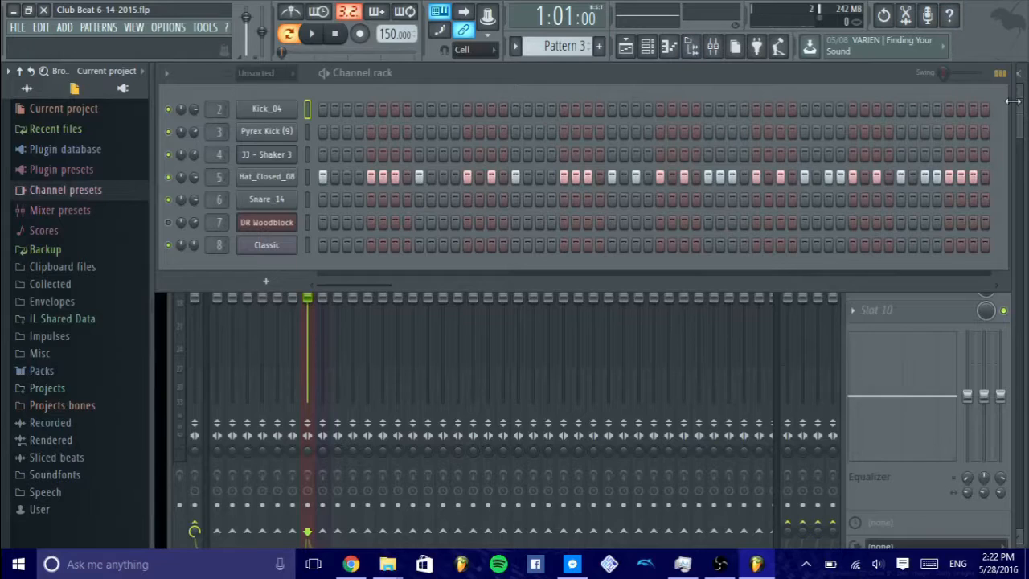
- Show the playlist, hide it, and show it again
{"action": "key", "text": "F5"}
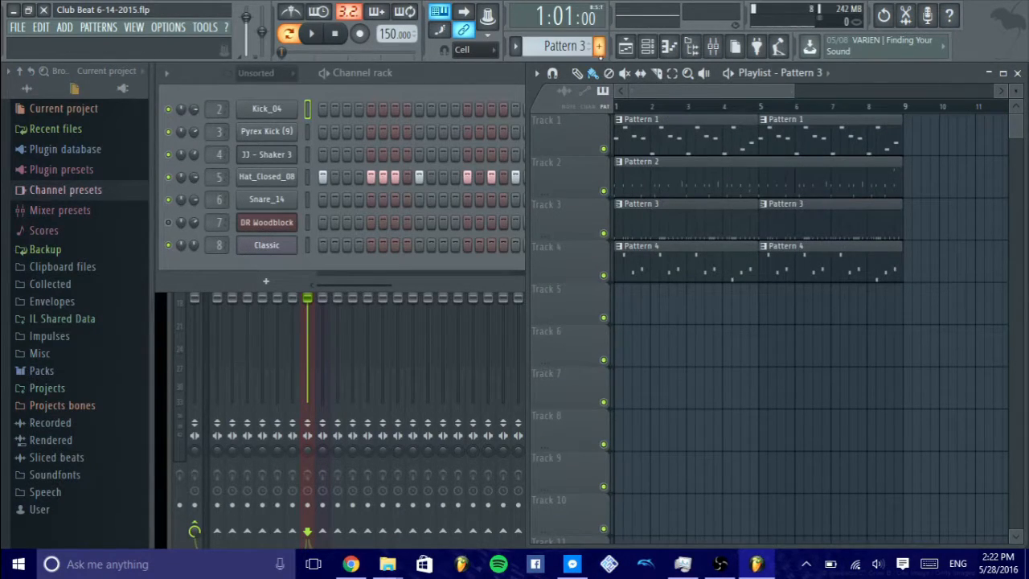
{"action": "left_click", "coordinate": [628, 46]}
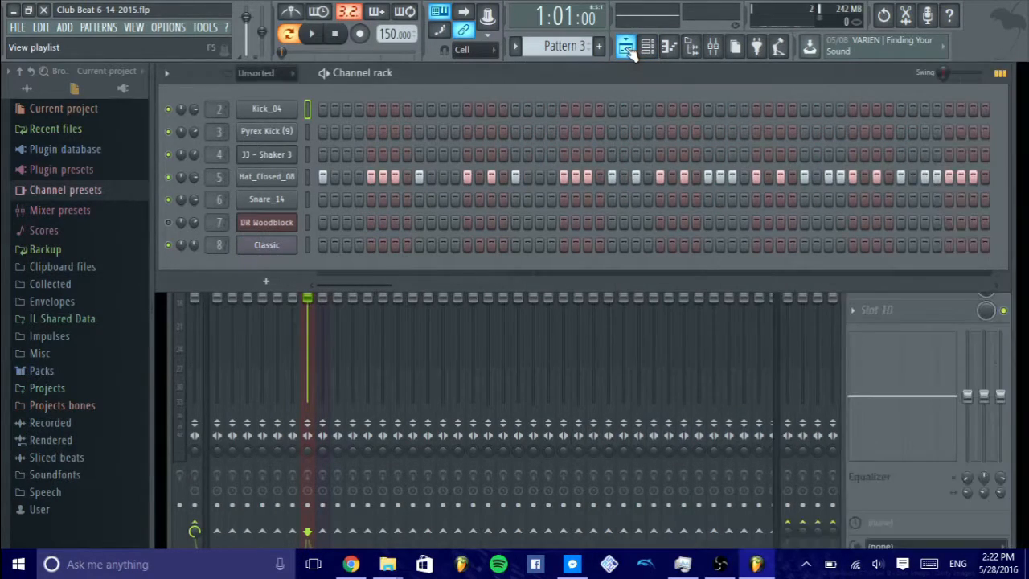
{"action": "left_click", "coordinate": [627, 48]}
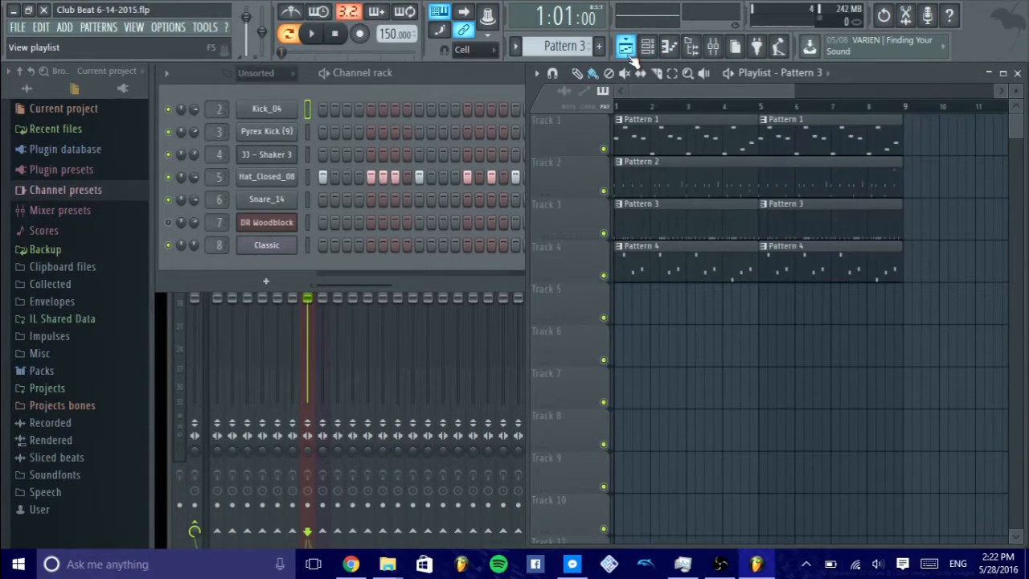
- Open the piano roll, switch to Pattern 4, and target the Hat_Closed_08 channel followed by the Classic channel
{"action": "left_click", "coordinate": [674, 48]}
{"action": "left_click_drag", "start_coordinate": [363, 92], "coordinate": [661, 126]}
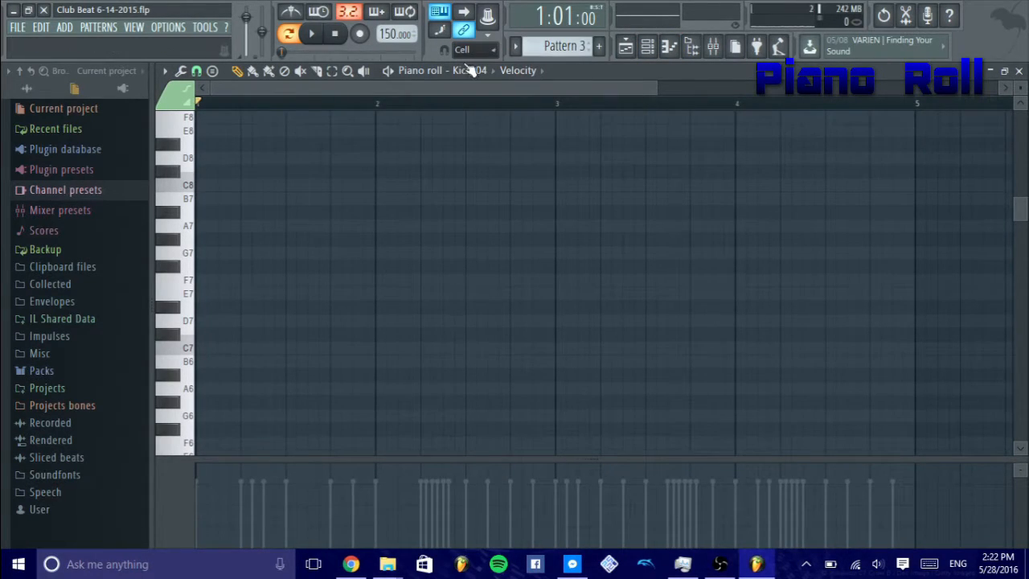
{"action": "scroll", "coordinate": [551, 40], "scroll_direction": "down", "scroll_amount": 1}
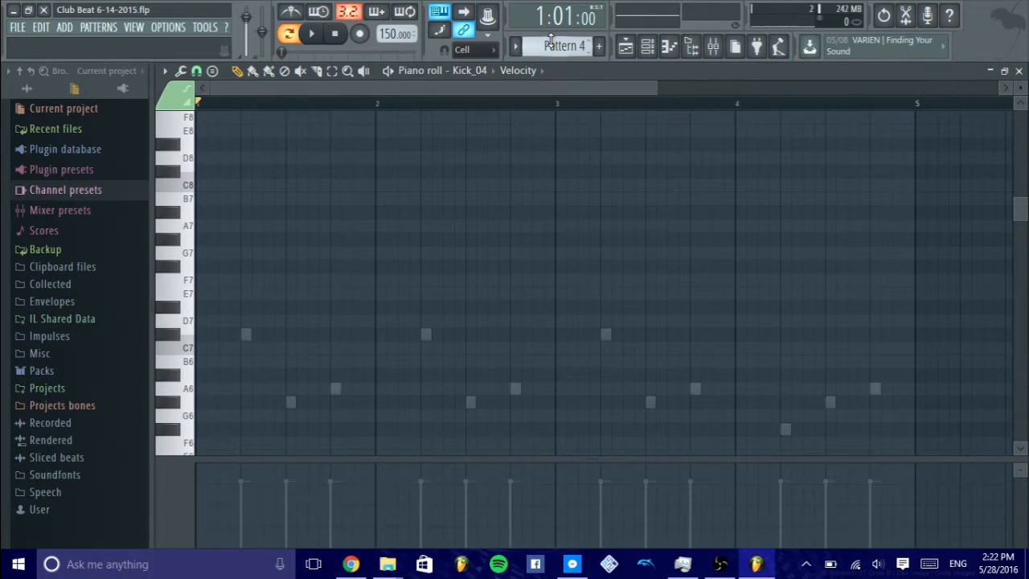
{"action": "left_click", "coordinate": [481, 70]}
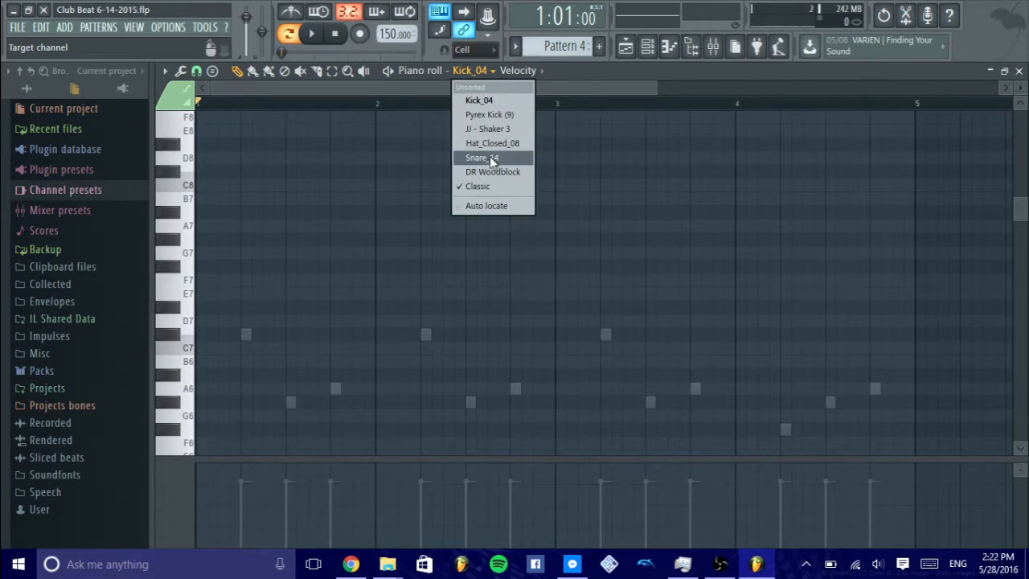
{"action": "left_click", "coordinate": [506, 143]}
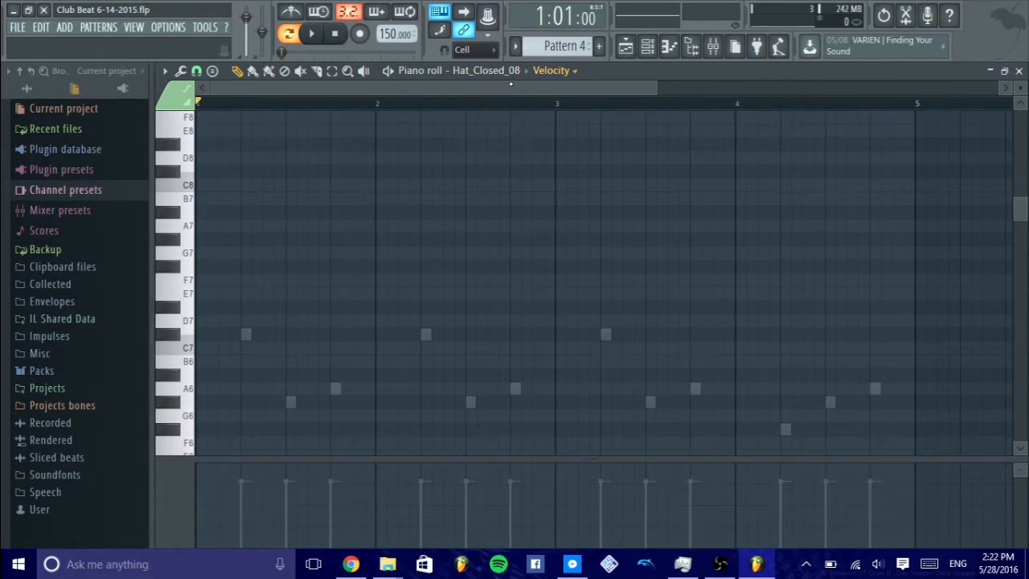
{"action": "left_click", "coordinate": [487, 71]}
{"action": "left_click", "coordinate": [482, 185]}
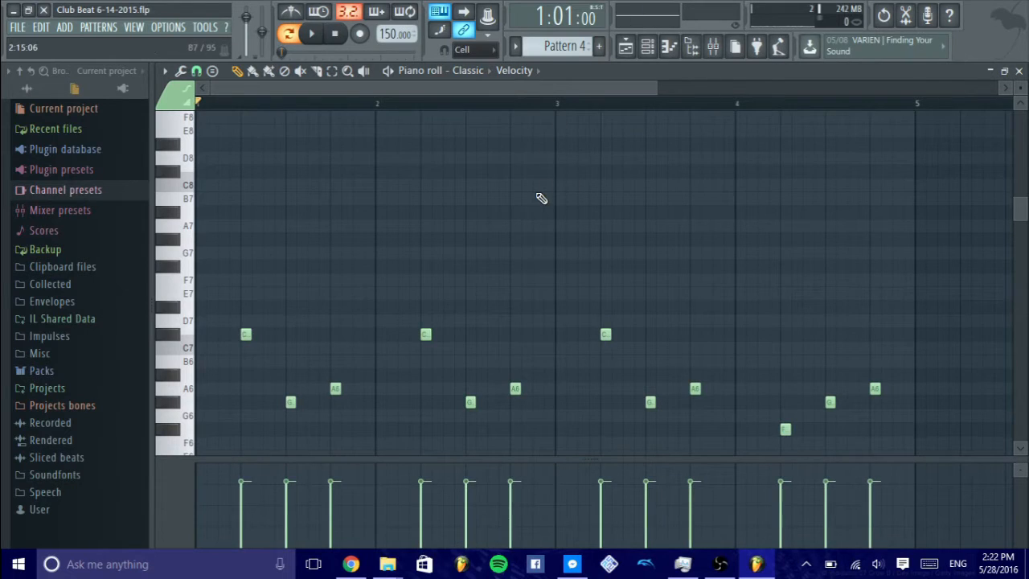
- Play Pattern 4, raising the A6 note in bar 2 to D#7 and lowering the A6 note in bar 1 to G6
{"action": "scroll", "coordinate": [541, 197], "scroll_direction": "down", "scroll_amount": 2}
{"action": "left_click", "coordinate": [312, 33]}
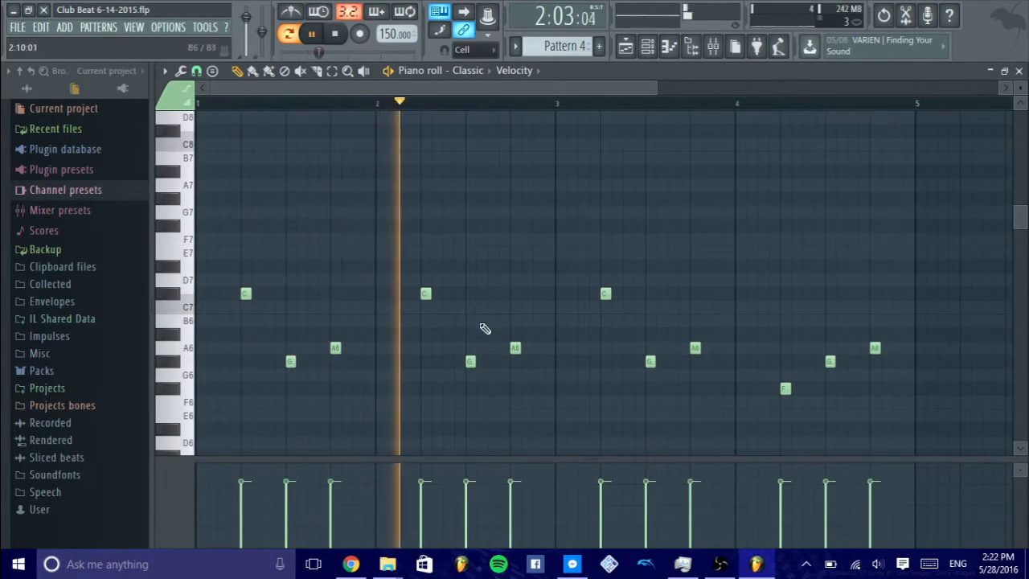
{"action": "left_click_drag", "start_coordinate": [514, 352], "coordinate": [514, 266]}
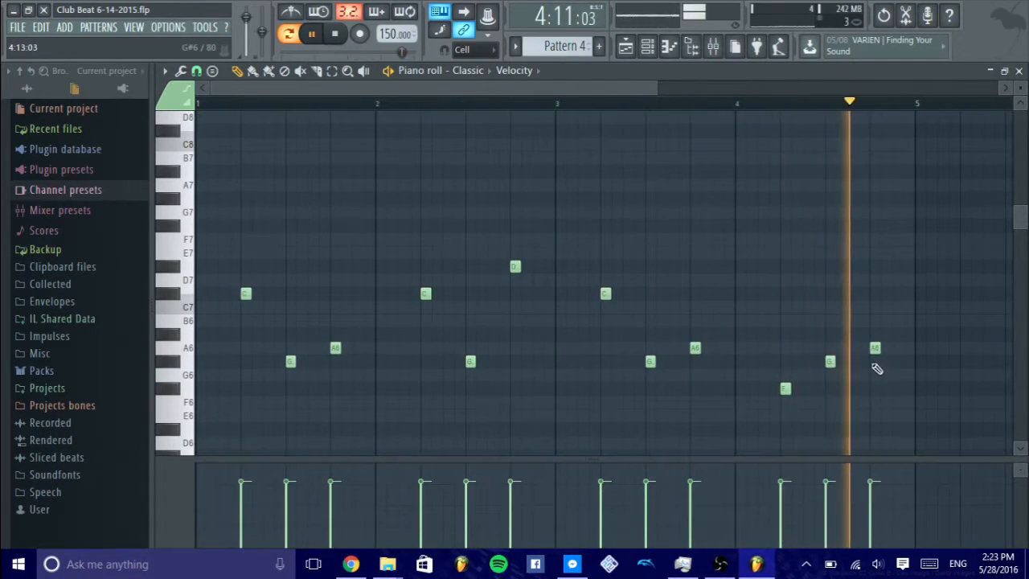
{"action": "left_click_drag", "start_coordinate": [338, 345], "coordinate": [335, 374]}
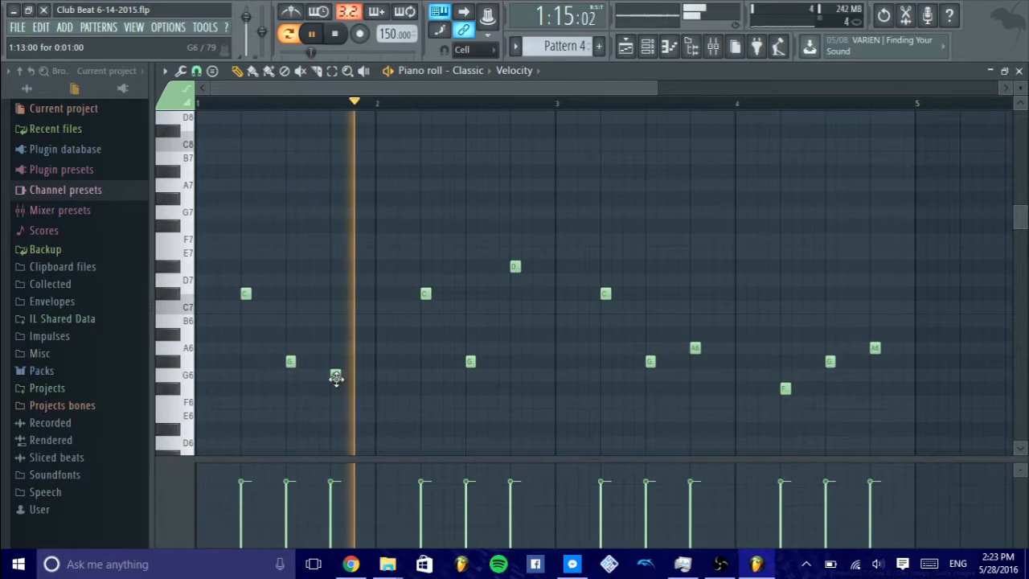
- Undo the piano roll note edits and the last two mute changes, and stop playback
{"action": "key", "text": "ctrl+z"}
{"action": "key", "text": "ctrl+alt+z"}
{"action": "key", "text": "ctrl+alt+z"}
{"action": "key", "text": "ctrl+alt+z"}
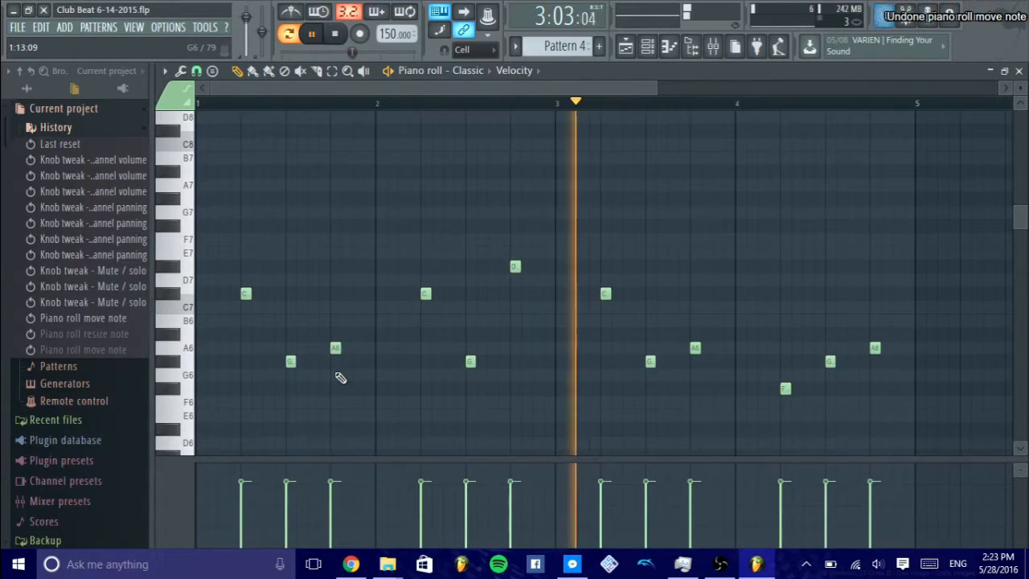
{"action": "key", "text": "ctrl+alt+z"}
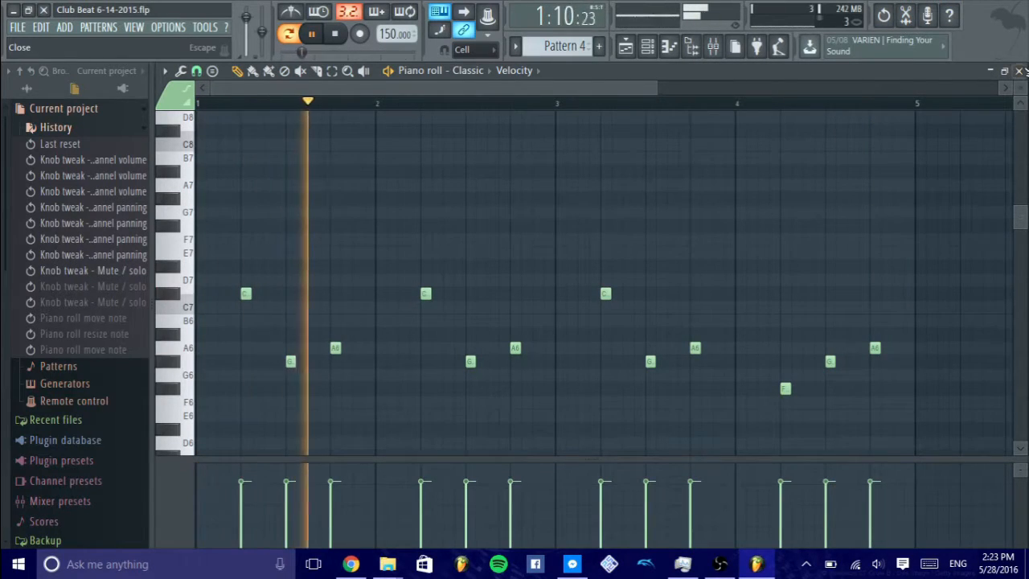
{"action": "key", "text": "space"}
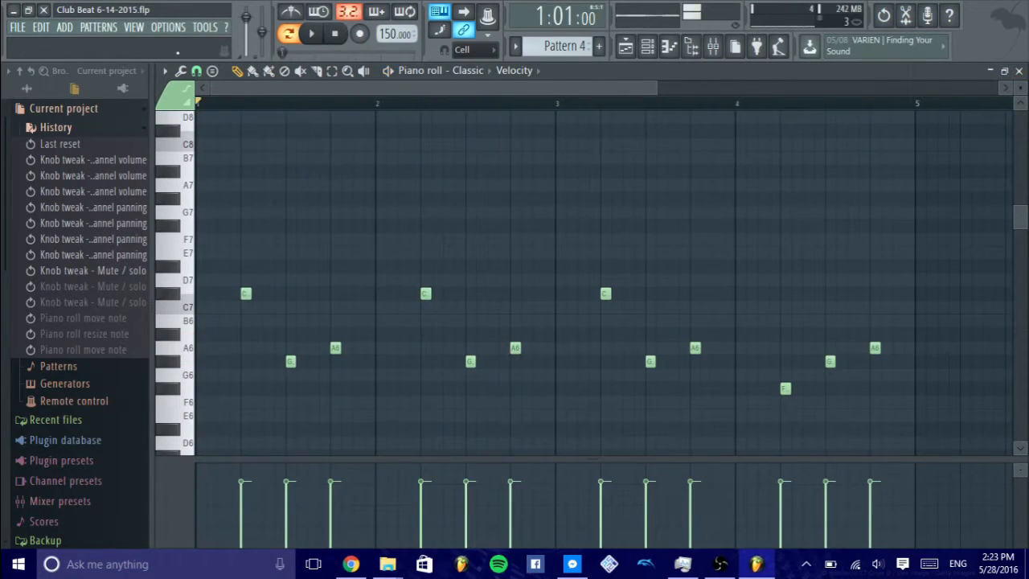
- Review the piano roll options and the list of target channels without changing anything
{"action": "left_click", "coordinate": [164, 73]}
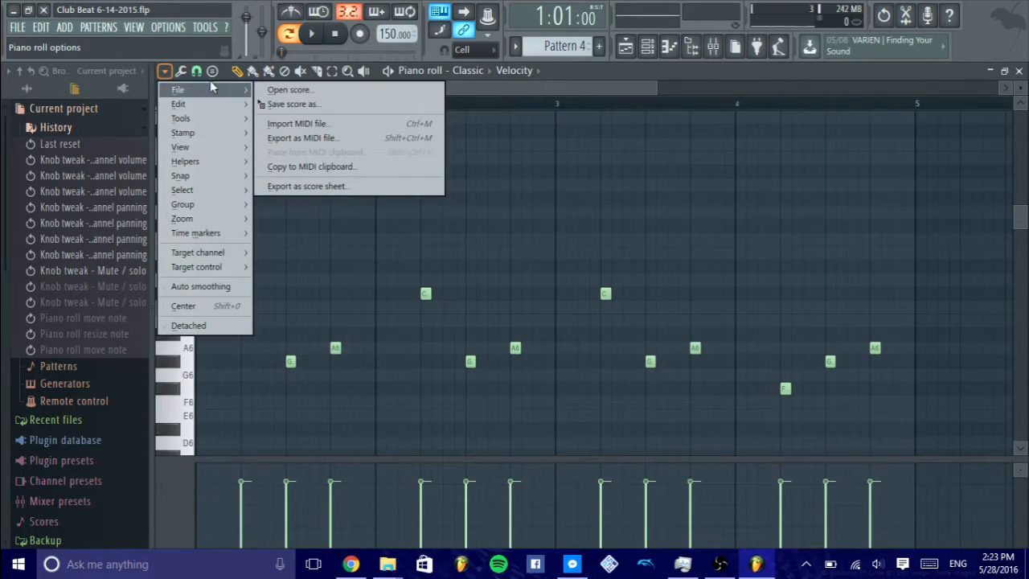
{"action": "left_click", "coordinate": [182, 74]}
{"action": "left_click", "coordinate": [182, 74]}
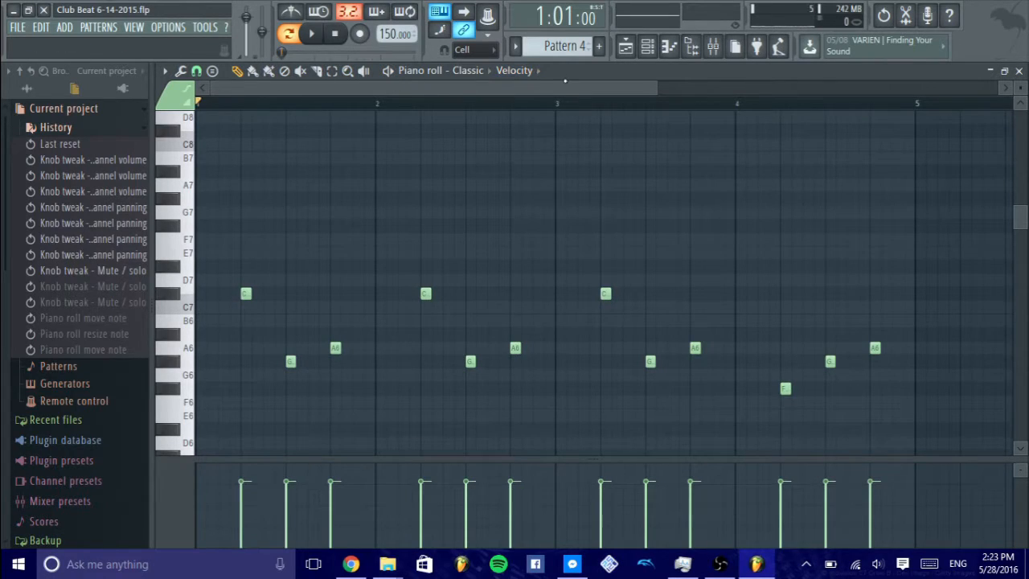
{"action": "left_click", "coordinate": [483, 72]}
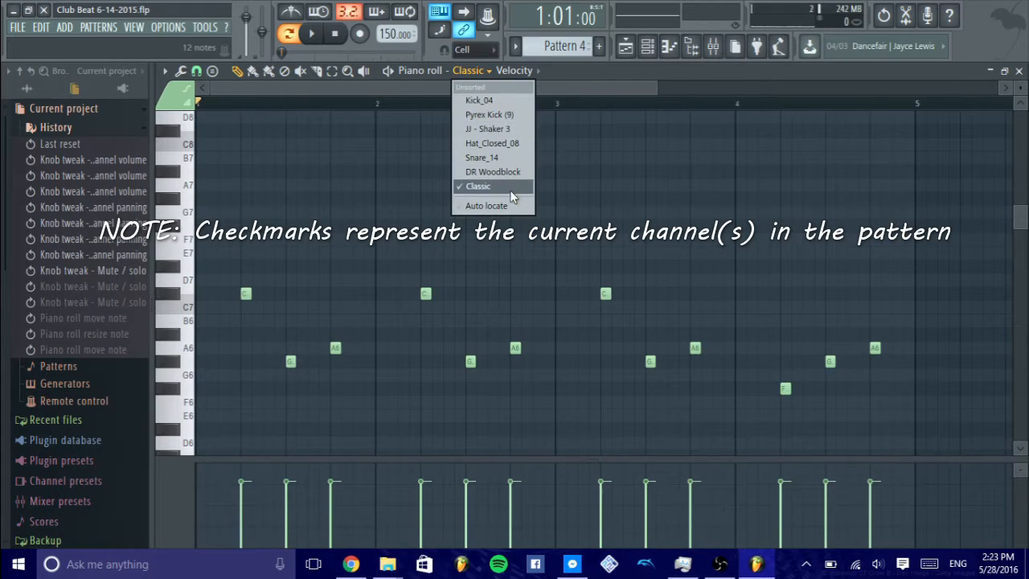
- Display the notes' pan, velocity and release values in turn, and review the channel controls available for the Classic channel
{"action": "left_click", "coordinate": [524, 71]}
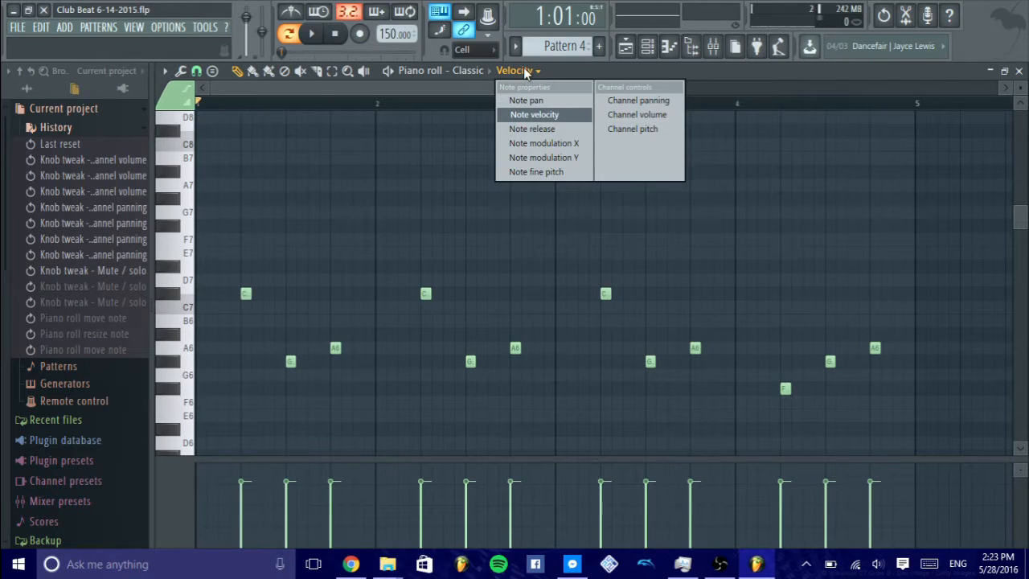
{"action": "left_click", "coordinate": [561, 101]}
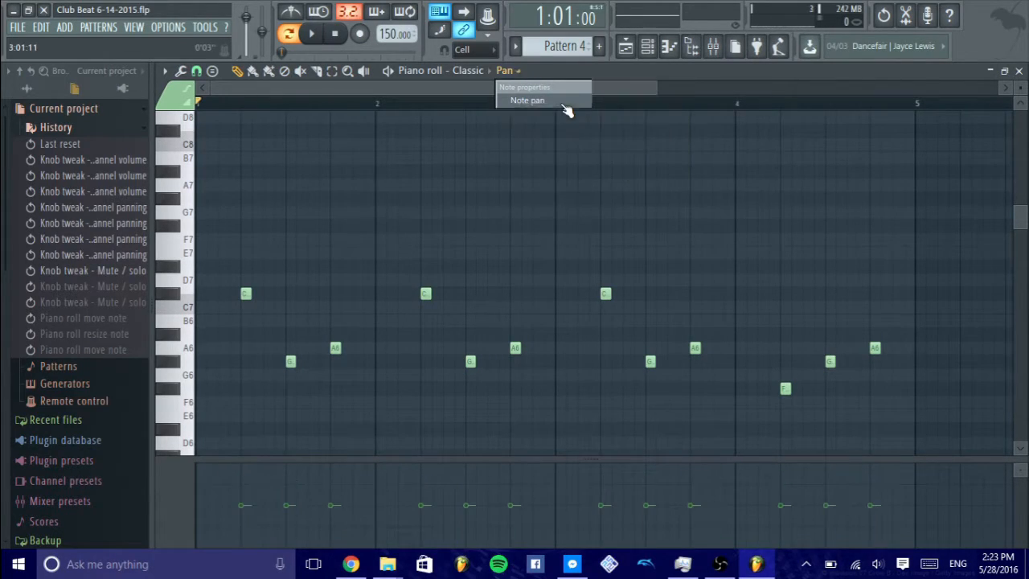
{"action": "left_click", "coordinate": [517, 71]}
{"action": "left_click", "coordinate": [550, 113]}
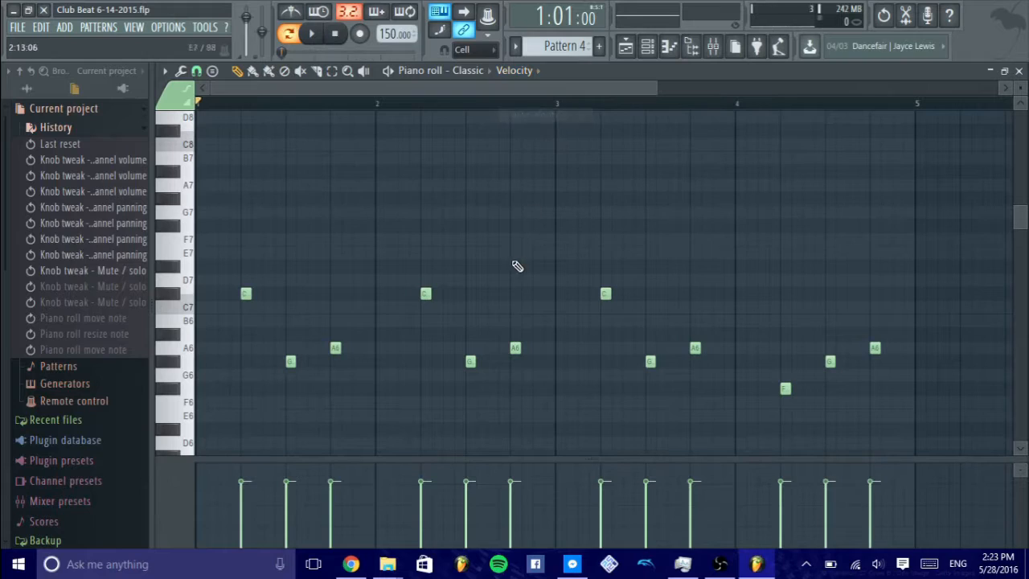
{"action": "left_click", "coordinate": [539, 71]}
{"action": "left_click", "coordinate": [565, 129]}
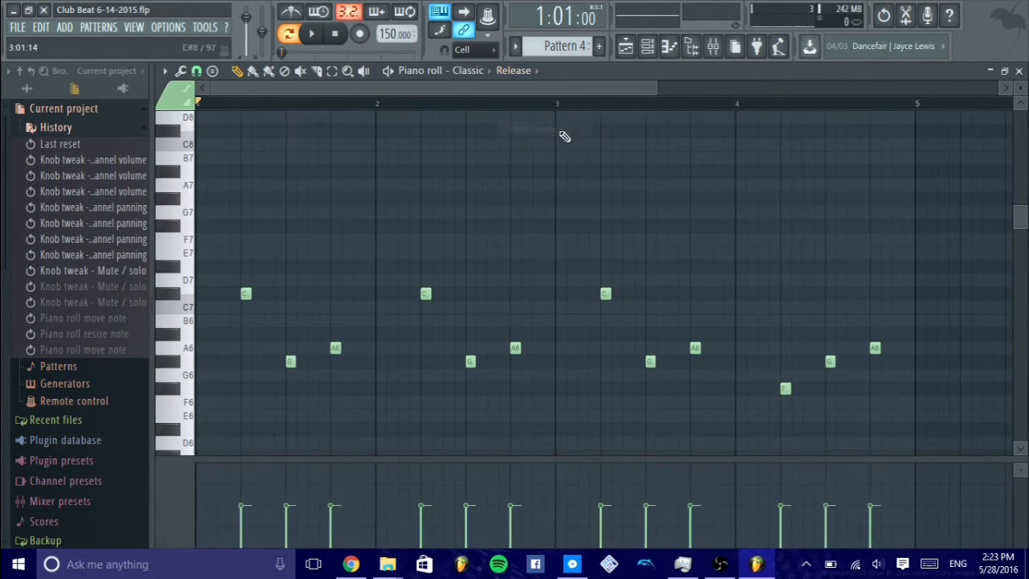
{"action": "left_click", "coordinate": [528, 74]}
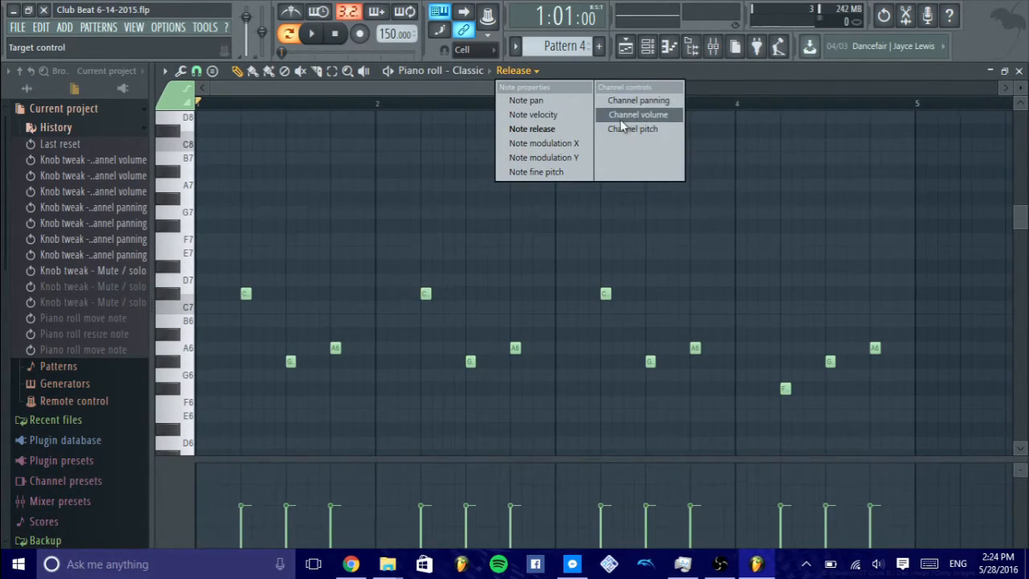
{"action": "left_click", "coordinate": [658, 73]}
- Close the piano roll and delete all pattern clips from the playlist
{"action": "left_click", "coordinate": [1018, 71]}
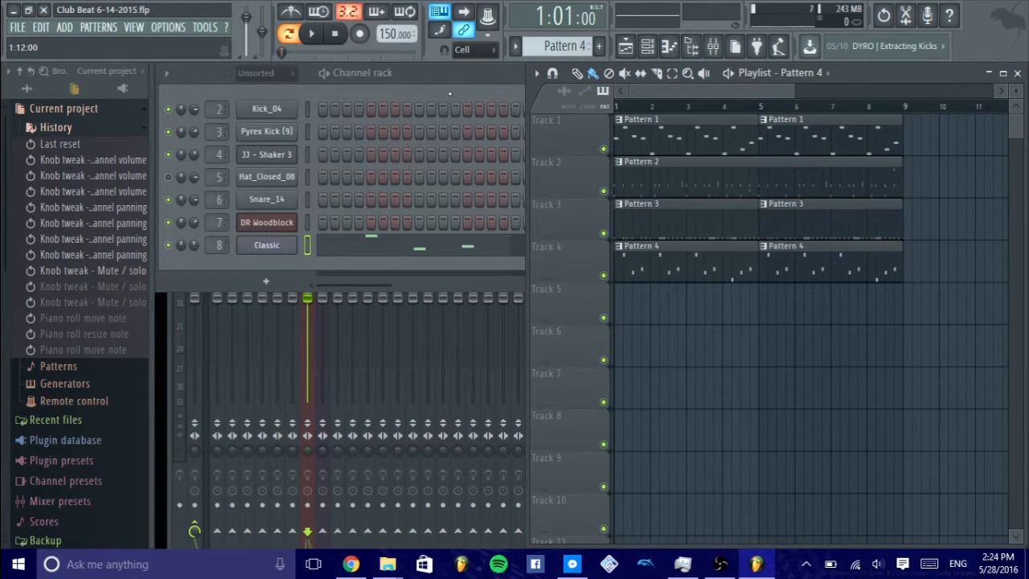
{"action": "key", "text": "ctrl+a"}
{"action": "key", "text": "Delete"}
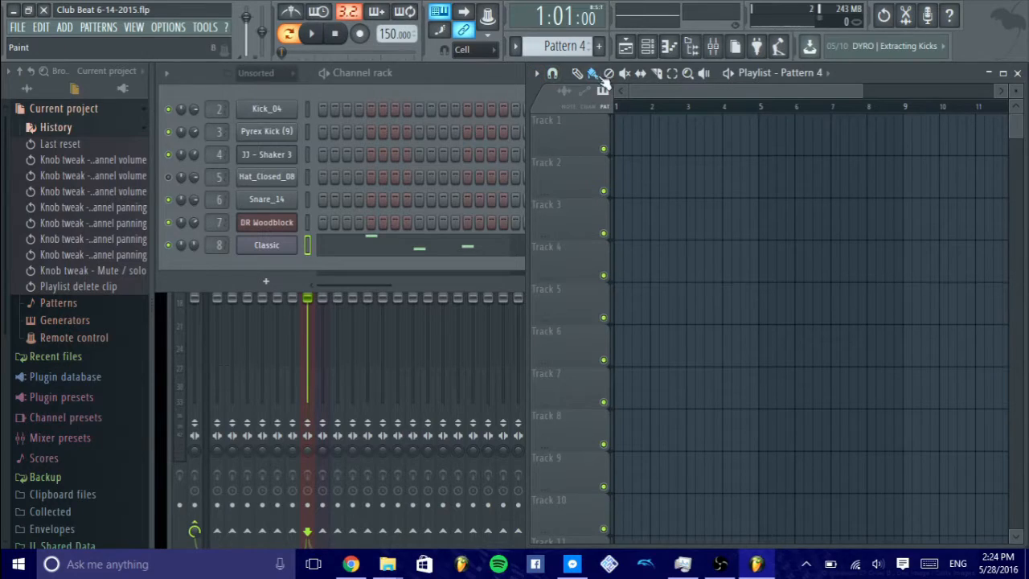
- Place a Pattern 1 clip at bar 1 of playlist Track 1 and play the arrangement in song mode
{"action": "scroll", "coordinate": [565, 49], "scroll_direction": "up", "scroll_amount": 3}
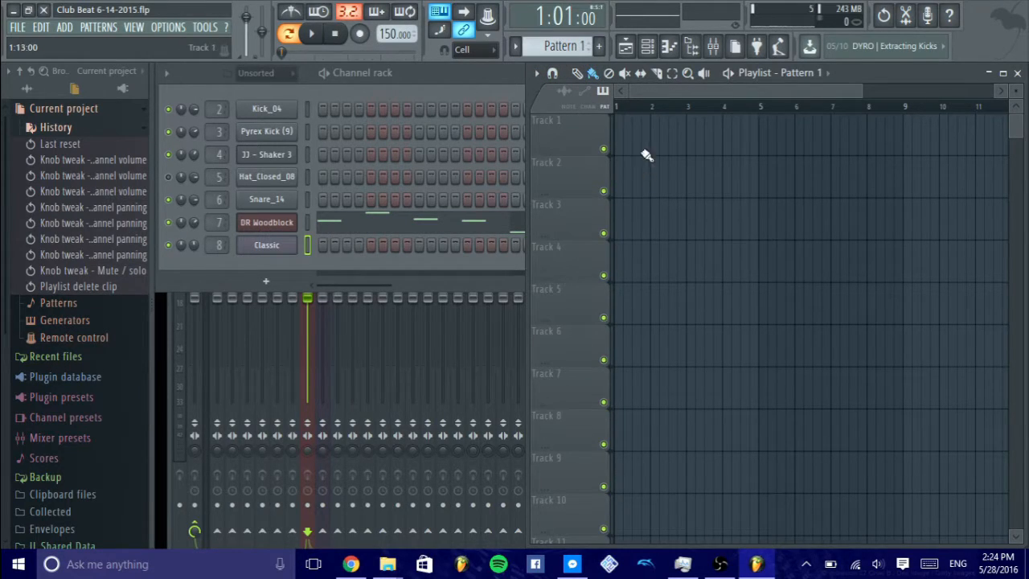
{"action": "left_click", "coordinate": [624, 140]}
{"action": "left_click", "coordinate": [288, 37]}
{"action": "left_click", "coordinate": [311, 33]}
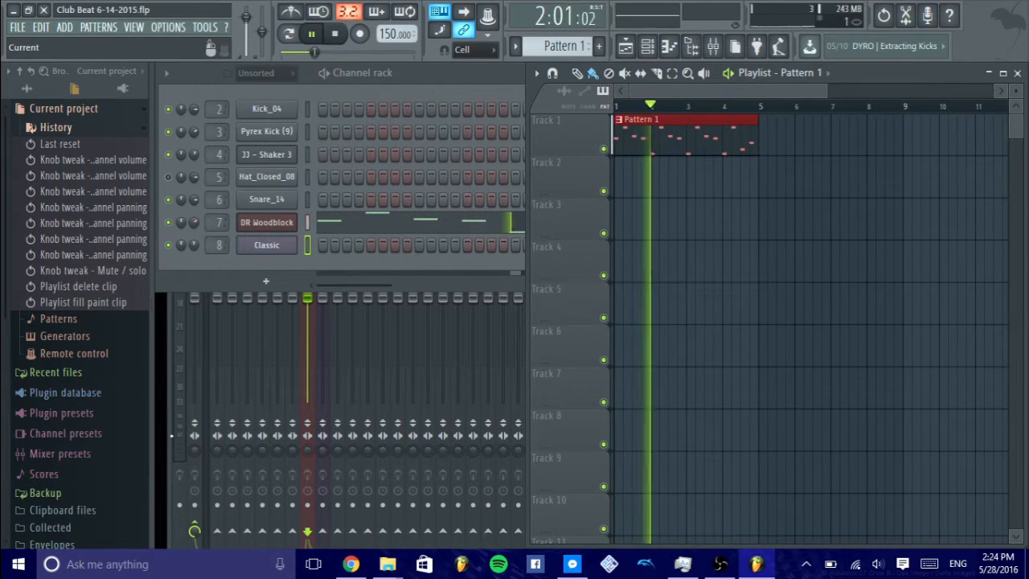
- Bring the mixer, the playlist and the Channel rack to the front in turn while the song plays
{"action": "left_click", "coordinate": [171, 422]}
{"action": "left_click", "coordinate": [308, 234]}
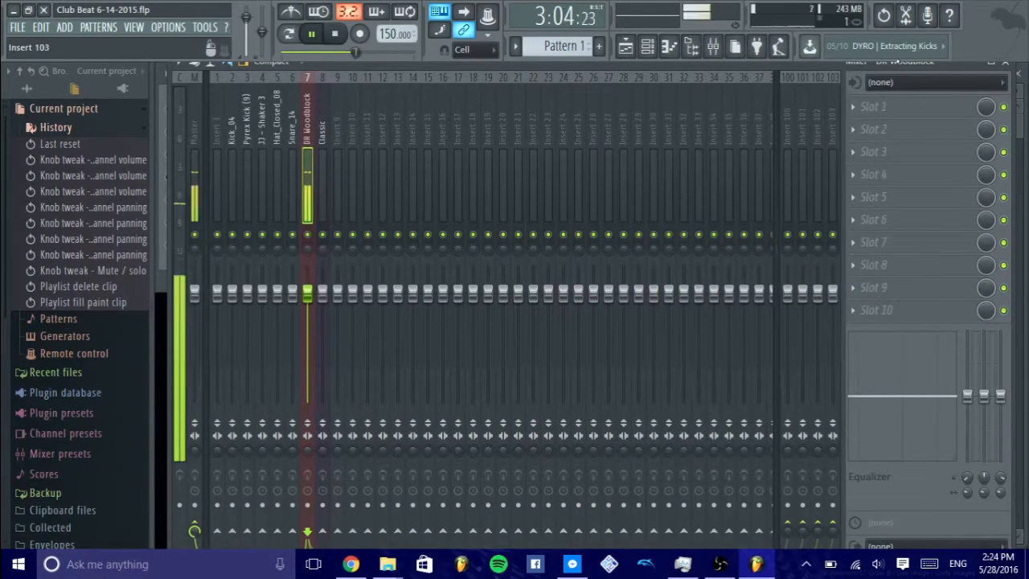
{"action": "key", "text": "F5"}
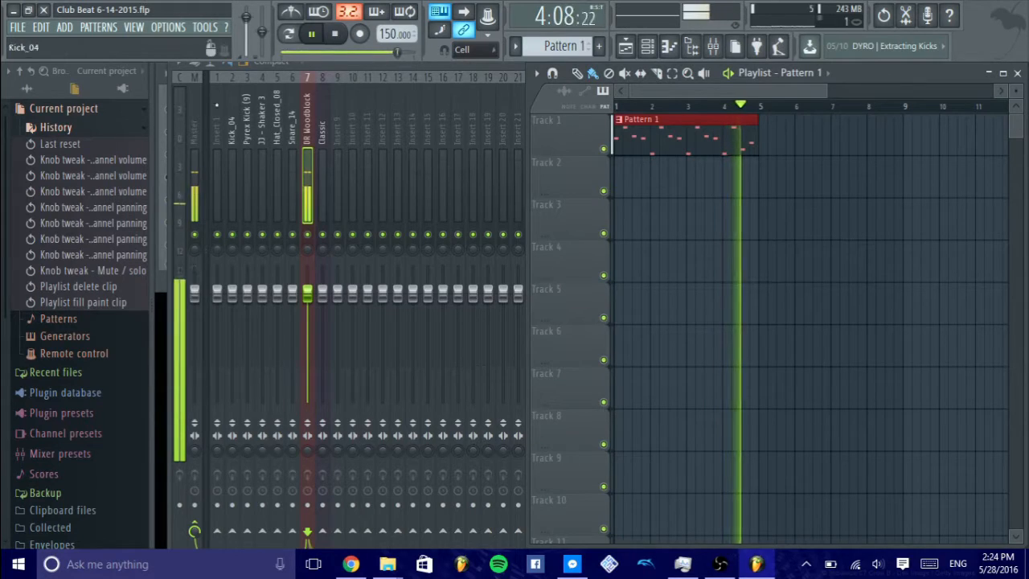
{"action": "key", "text": "F6"}
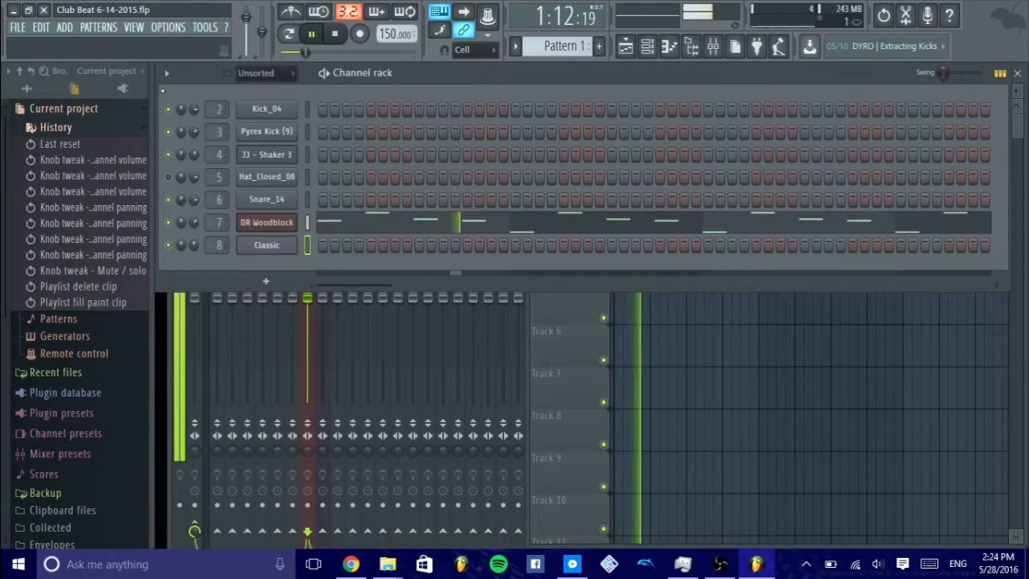
- Place a Pattern 2 clip at bar 1 of Track 2 and a second Pattern 1 clip at bar 5 of Track 1
{"action": "scroll", "coordinate": [578, 46], "scroll_direction": "down", "scroll_amount": 1}
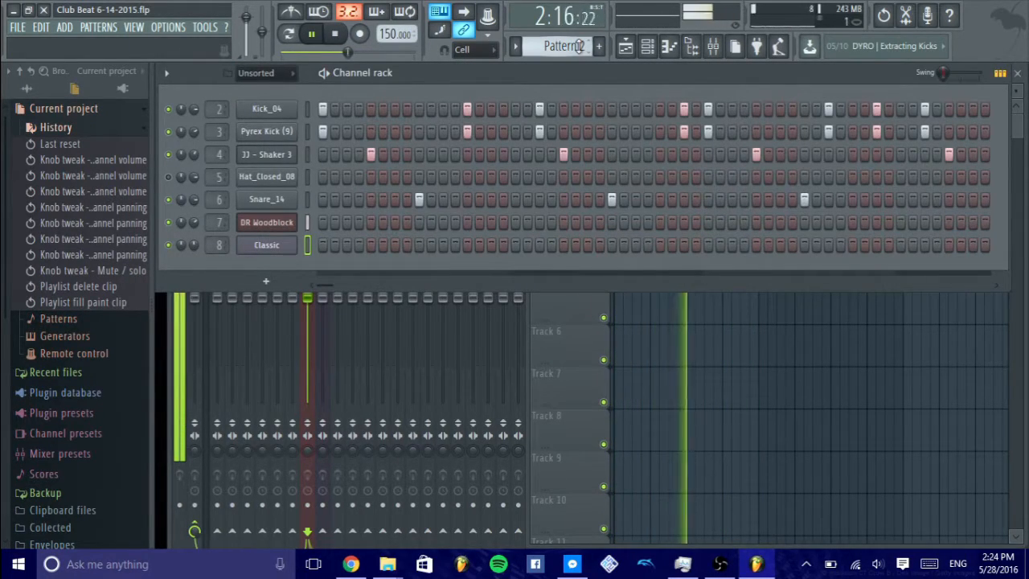
{"action": "left_click", "coordinate": [582, 319]}
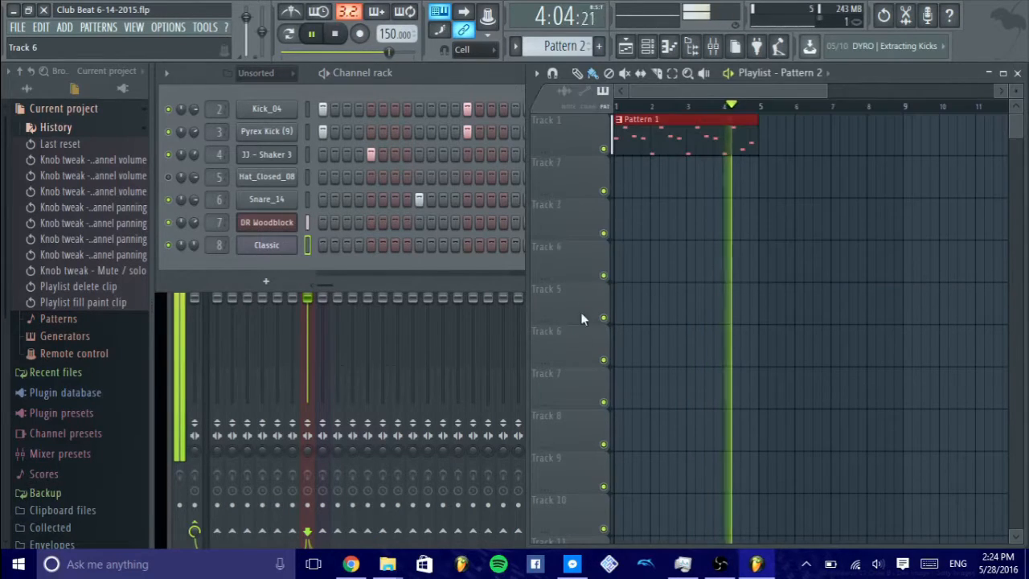
{"action": "left_click", "coordinate": [622, 178]}
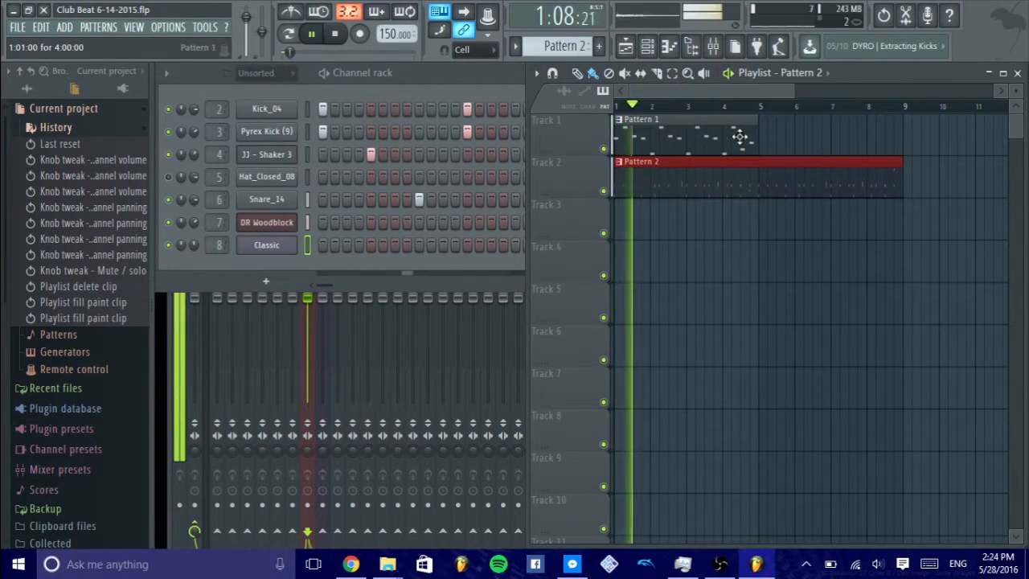
{"action": "left_click", "coordinate": [664, 134]}
{"action": "left_click", "coordinate": [762, 131]}
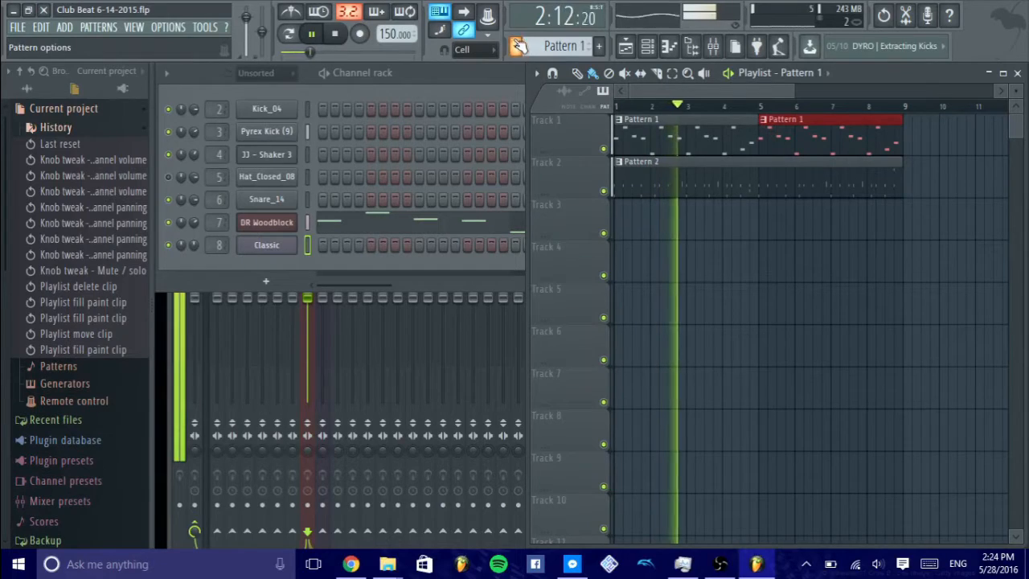
- Place Pattern 3 clips at bars 1 and 5 of Track 3 and unmute the Hat_Closed_08 channel
{"action": "scroll", "coordinate": [518, 46], "scroll_direction": "down", "scroll_amount": 2}
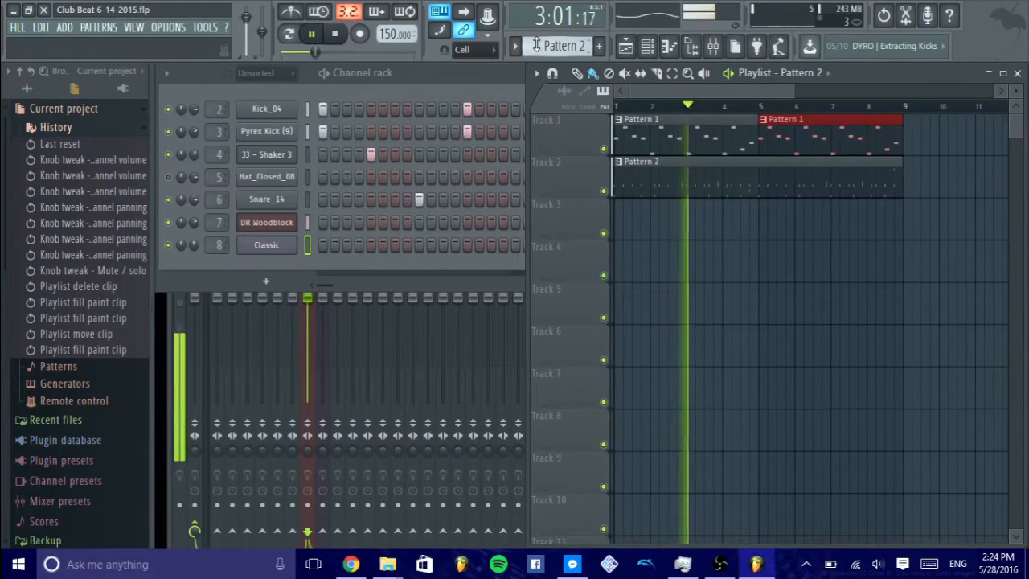
{"action": "left_click", "coordinate": [622, 234]}
{"action": "left_click", "coordinate": [765, 231]}
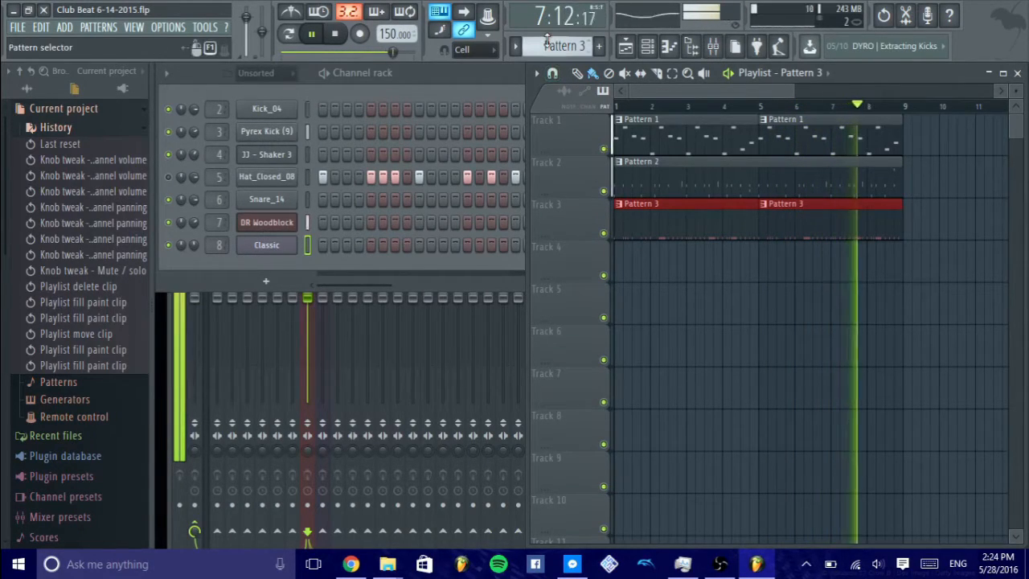
{"action": "left_click", "coordinate": [168, 178]}
- Place Pattern 4 clips at bars 1 and 5 of Track 4 and stop playback
{"action": "scroll", "coordinate": [582, 47], "scroll_direction": "up", "scroll_amount": 1}
{"action": "left_click", "coordinate": [627, 306]}
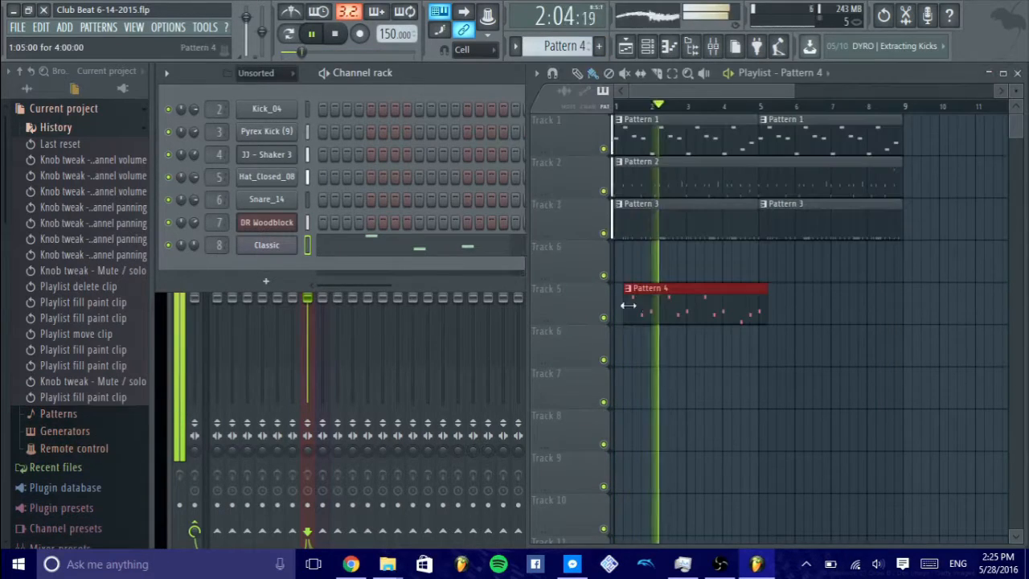
{"action": "left_click_drag", "start_coordinate": [628, 305], "coordinate": [626, 263]}
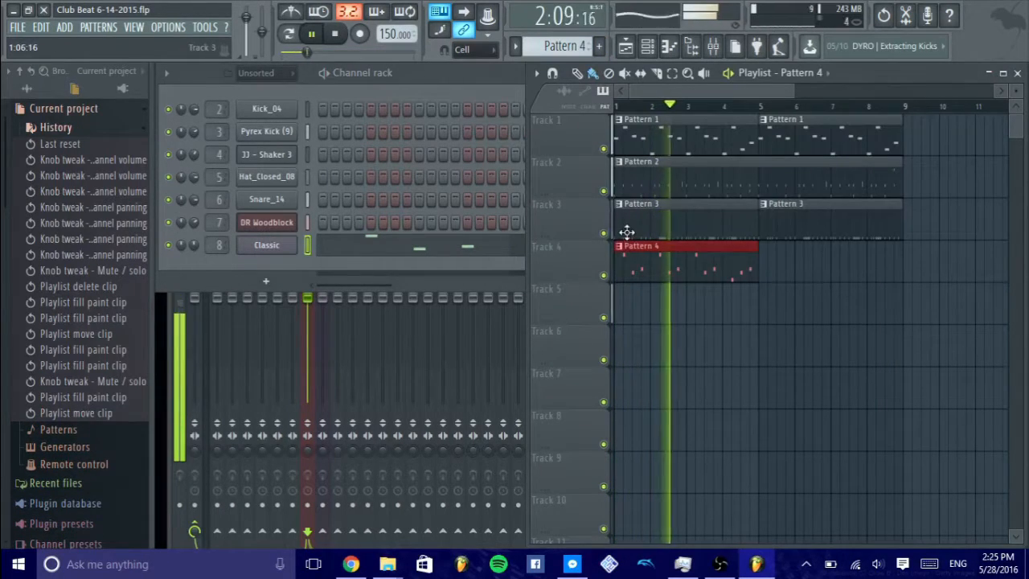
{"action": "left_click", "coordinate": [766, 267]}
{"action": "left_click", "coordinate": [336, 37]}
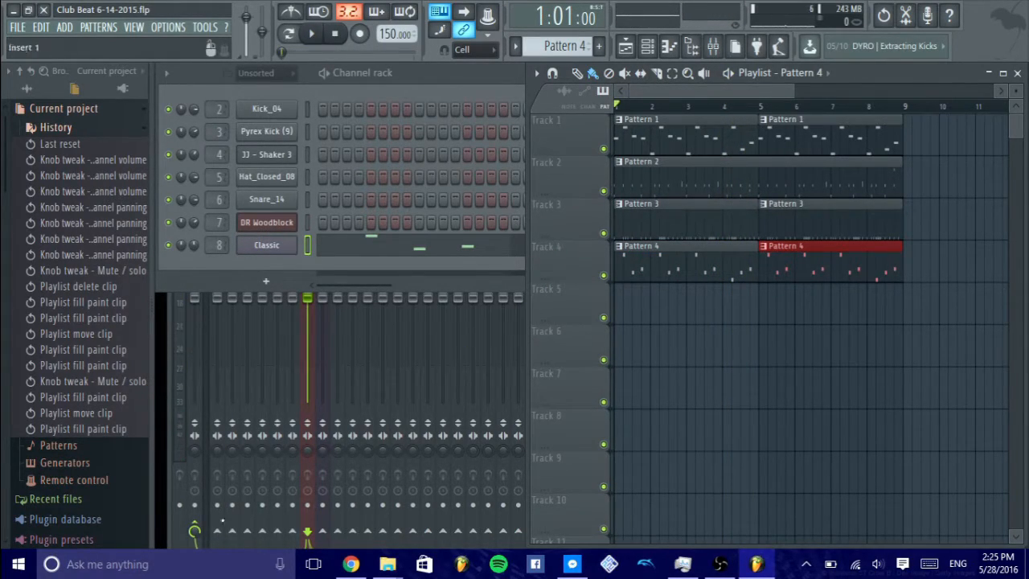
- Examine the mixer's tracks and effect slots alongside the Channel rack, and return to the playlist
{"action": "left_click", "coordinate": [194, 530]}
{"action": "left_click_drag", "start_coordinate": [367, 69], "coordinate": [356, 84]}
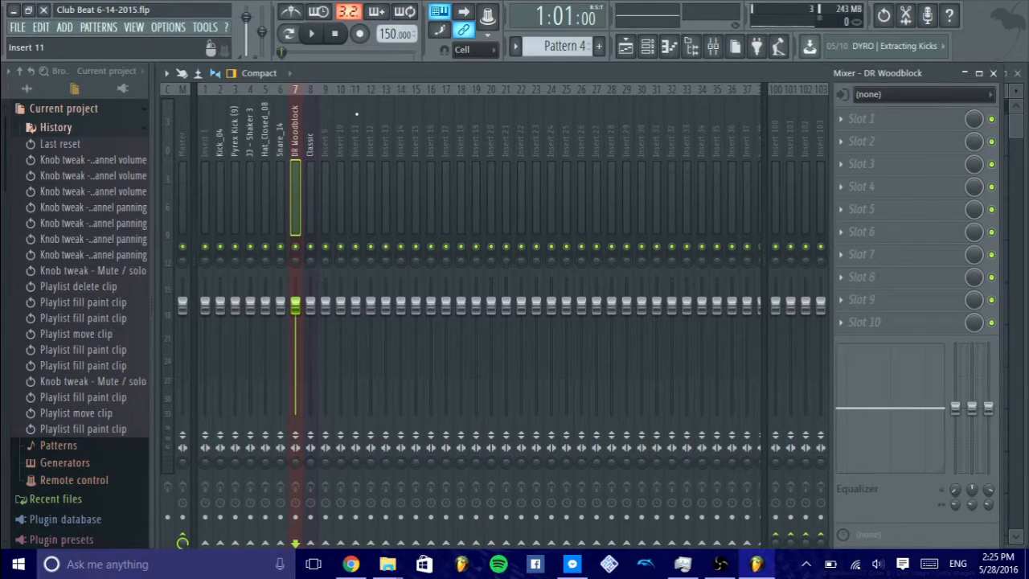
{"action": "left_click_drag", "start_coordinate": [351, 73], "coordinate": [379, 73]}
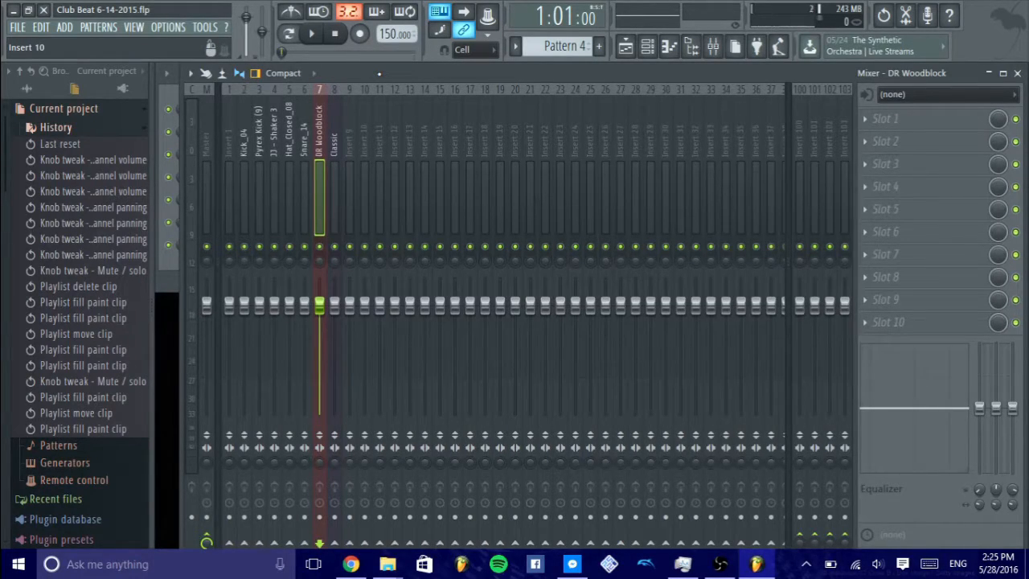
{"action": "key", "text": "F6"}
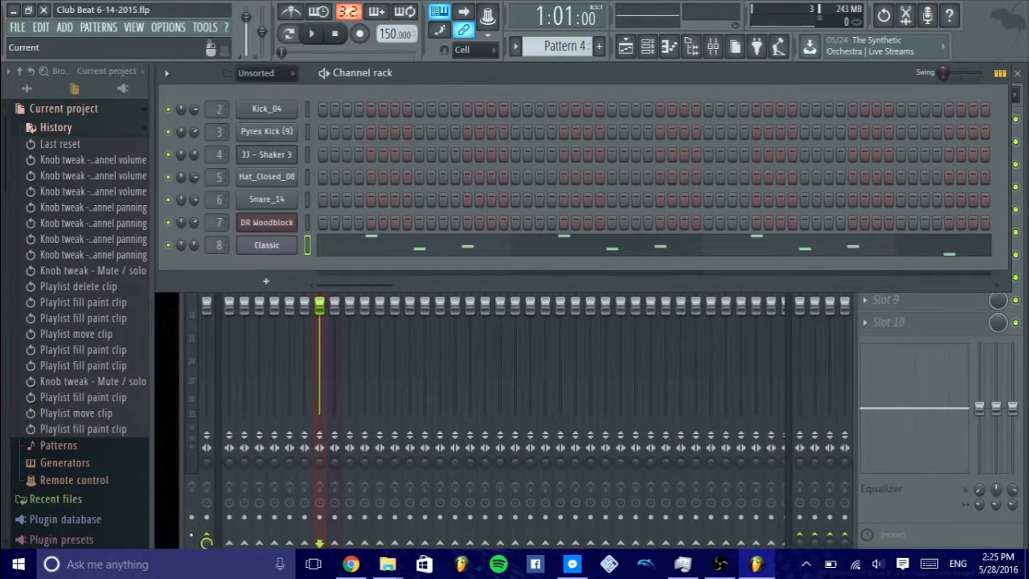
{"action": "key", "text": "F6"}
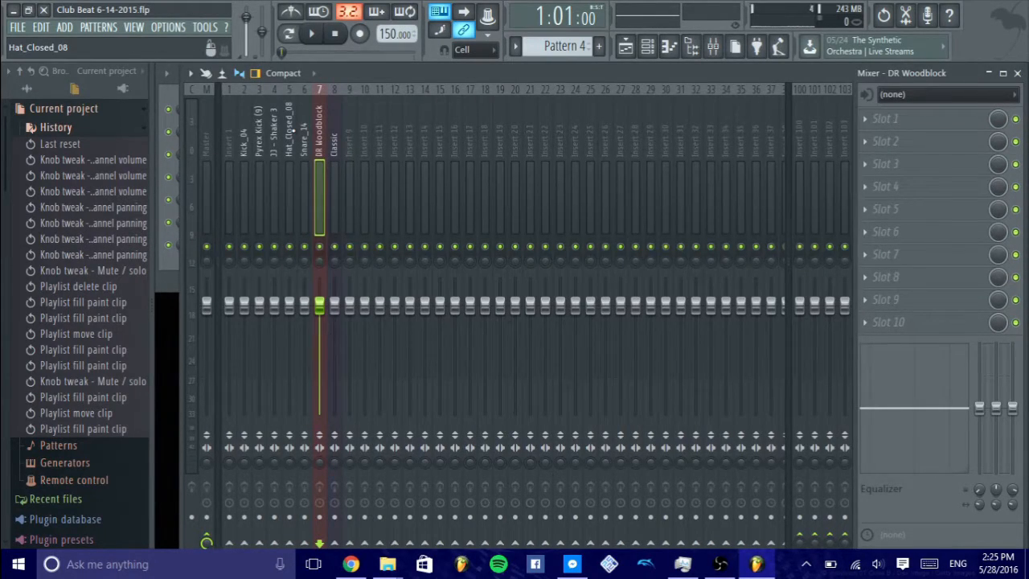
{"action": "left_click_drag", "start_coordinate": [457, 78], "coordinate": [433, 80]}
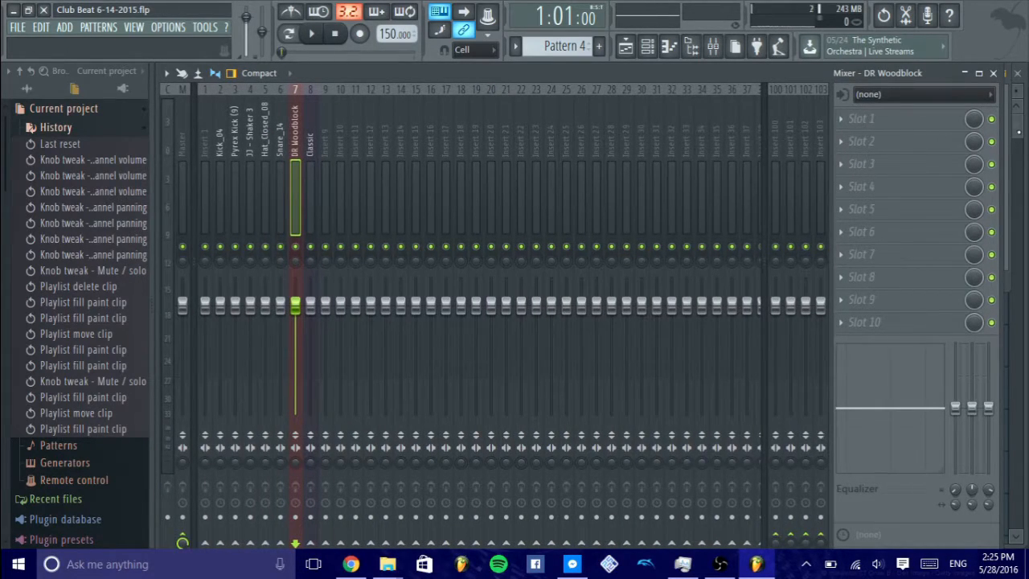
{"action": "key", "text": "F6"}
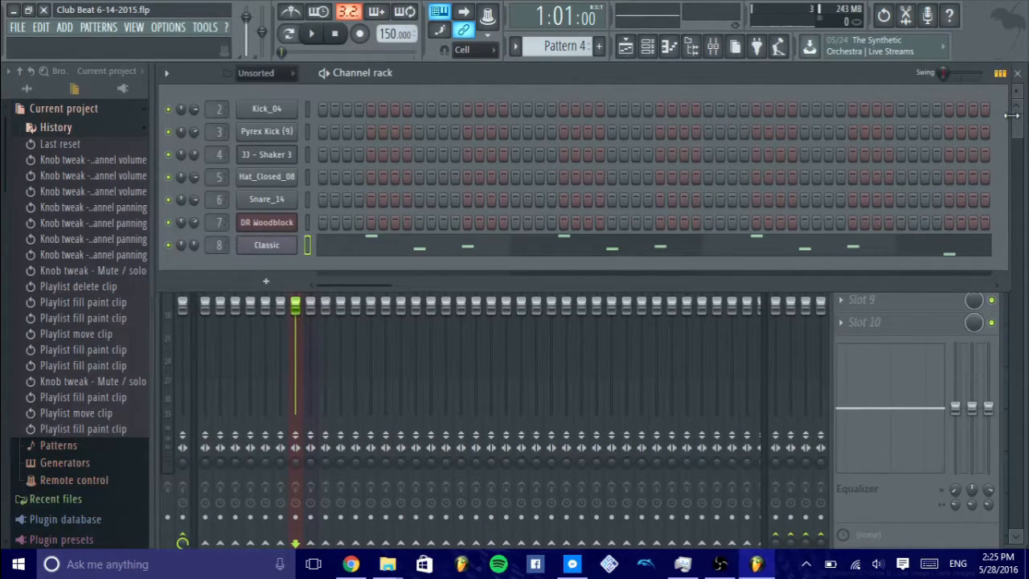
{"action": "key", "text": "F5"}
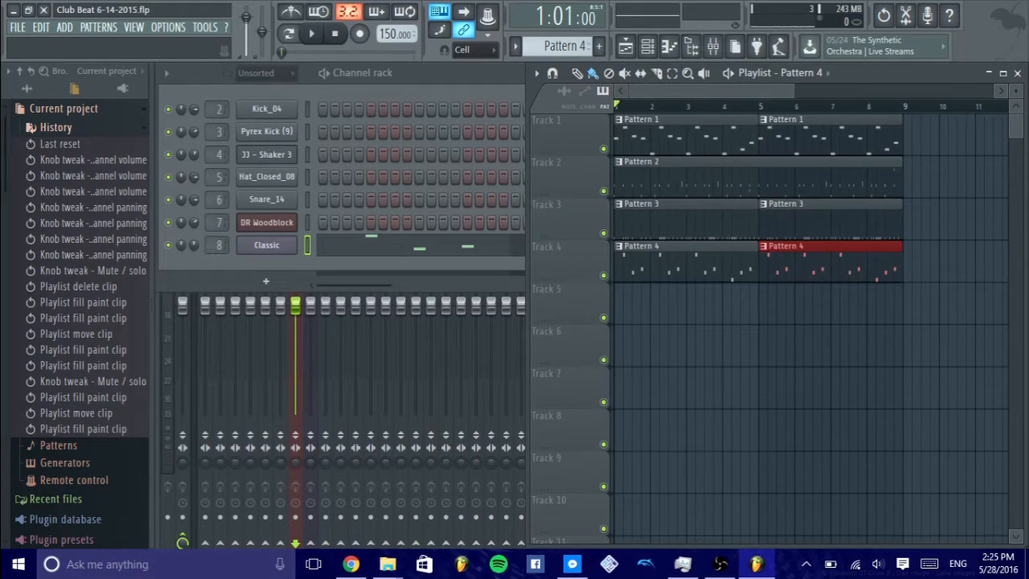
{"action": "left_click", "coordinate": [23, 30]}
{"action": "mouse_move", "coordinate": [59, 30]}
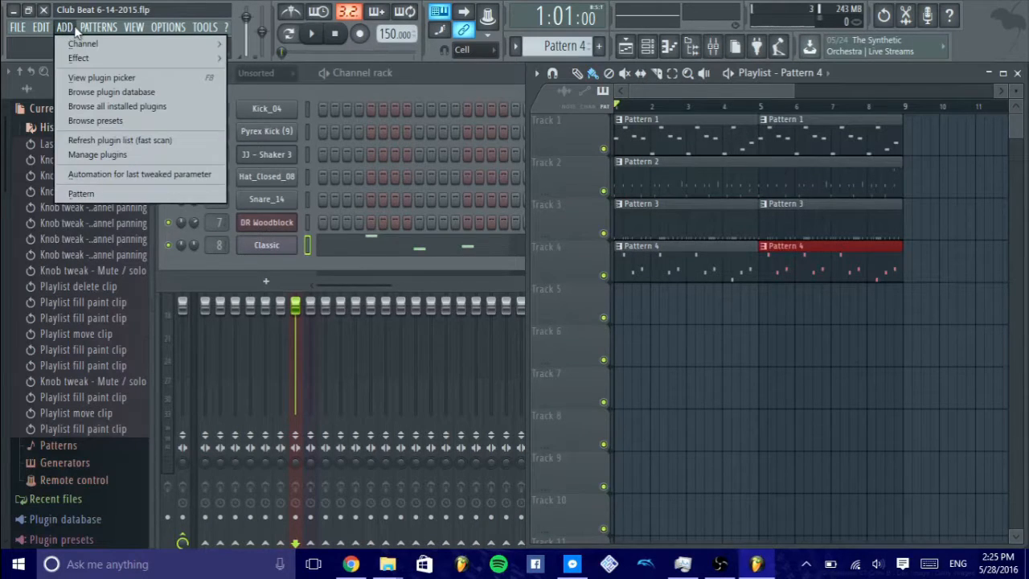
{"action": "mouse_move", "coordinate": [206, 29]}
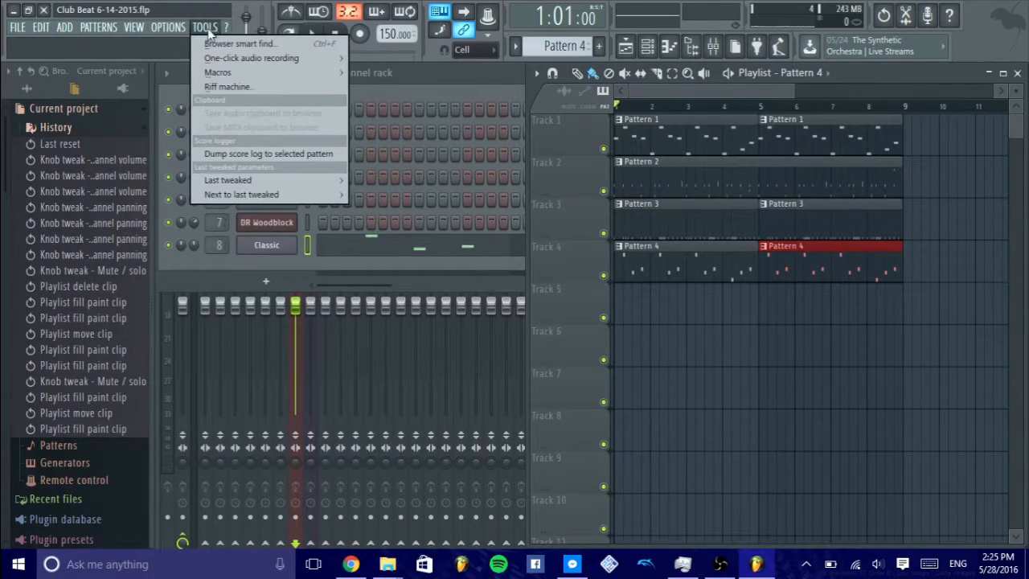
{"action": "left_click", "coordinate": [226, 31]}
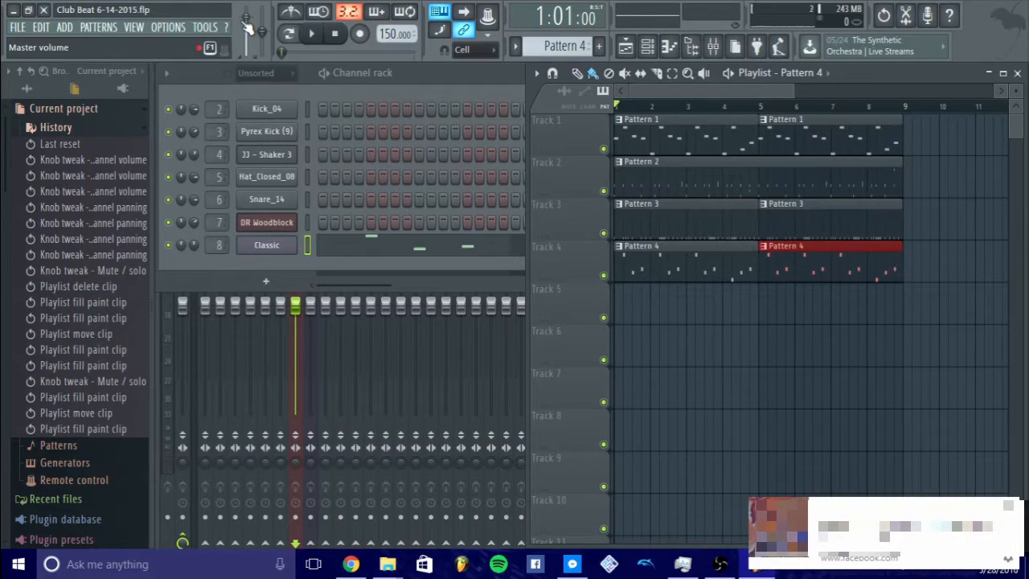
- Play the song while varying the master volume up to 125%, and reset the master volume to its default
{"action": "mouse_move", "coordinate": [246, 17]}
{"action": "left_mouse_down"}
{"action": "mouse_move", "coordinate": [246, 55]}
{"action": "mouse_move", "coordinate": [246, 13]}
{"action": "left_mouse_up"}
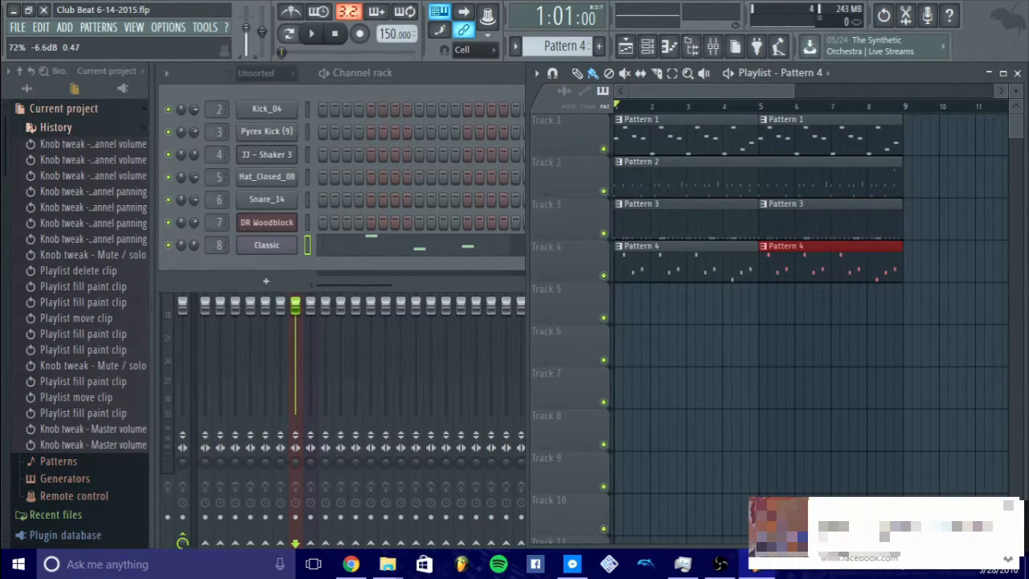
{"action": "key", "text": "space"}
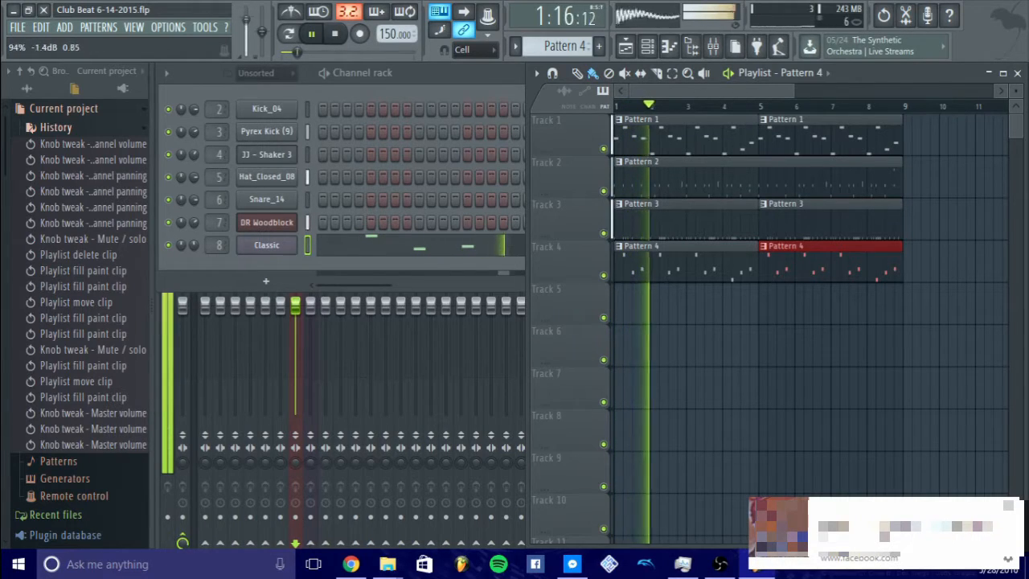
{"action": "left_click_drag", "start_coordinate": [246, 54], "coordinate": [246, 8]}
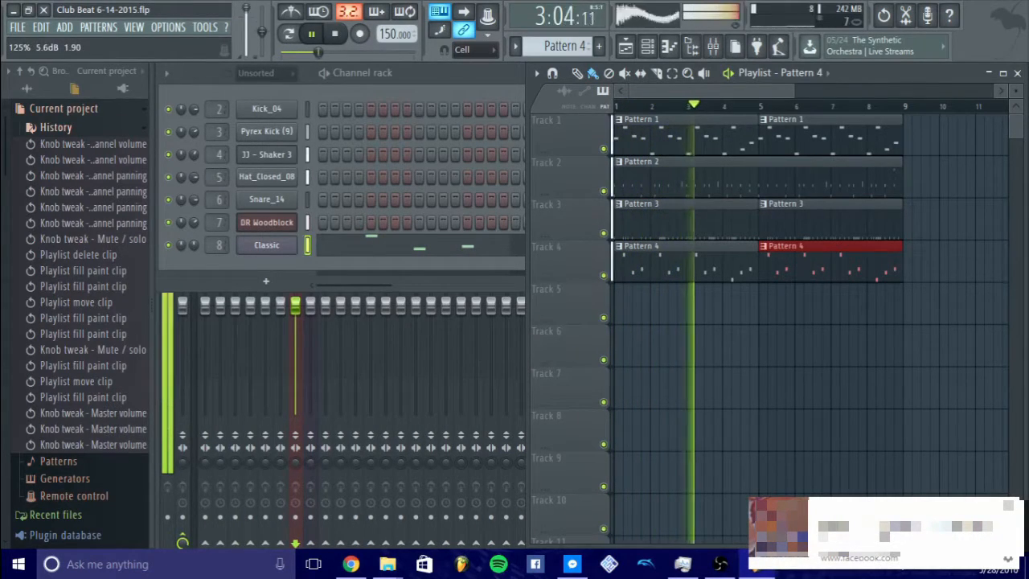
{"action": "right_click", "coordinate": [245, 8]}
{"action": "left_click", "coordinate": [274, 19]}
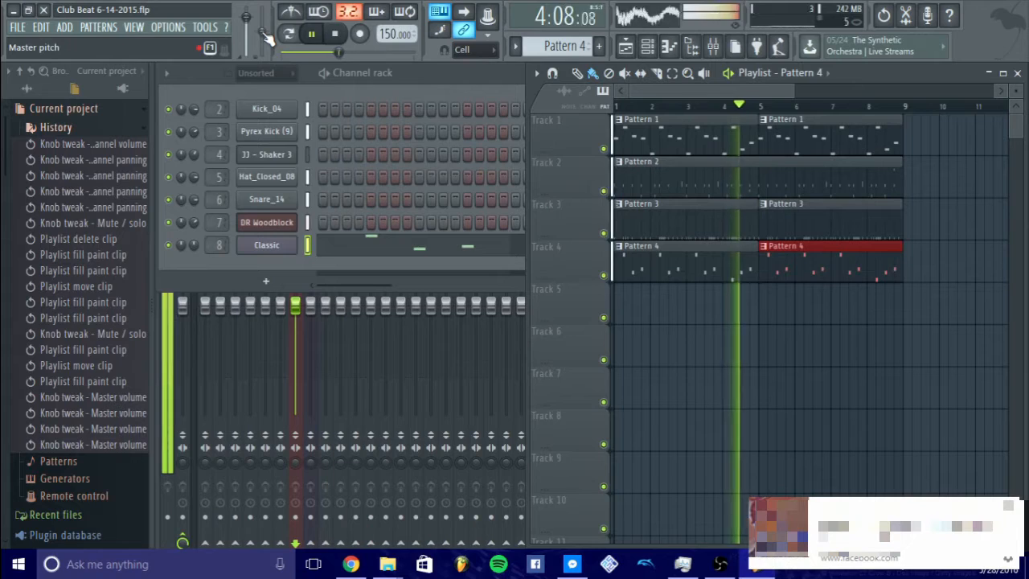
- Lower the master pitch during playback, reset it to its default, and stop the song
{"action": "left_click_drag", "start_coordinate": [263, 33], "coordinate": [262, 55]}
{"action": "right_click", "coordinate": [261, 51]}
{"action": "left_click", "coordinate": [273, 57]}
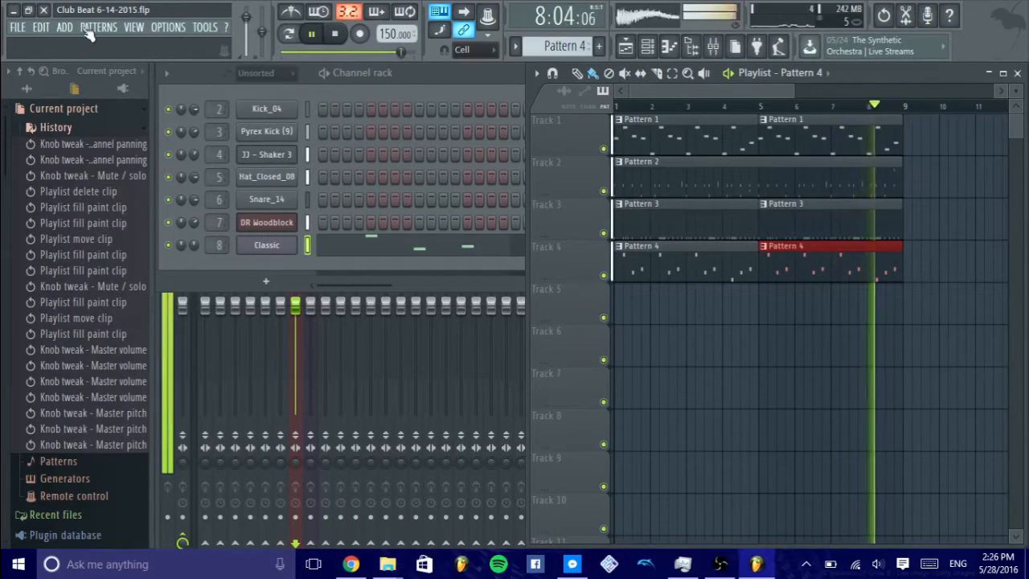
{"action": "left_click", "coordinate": [336, 34]}
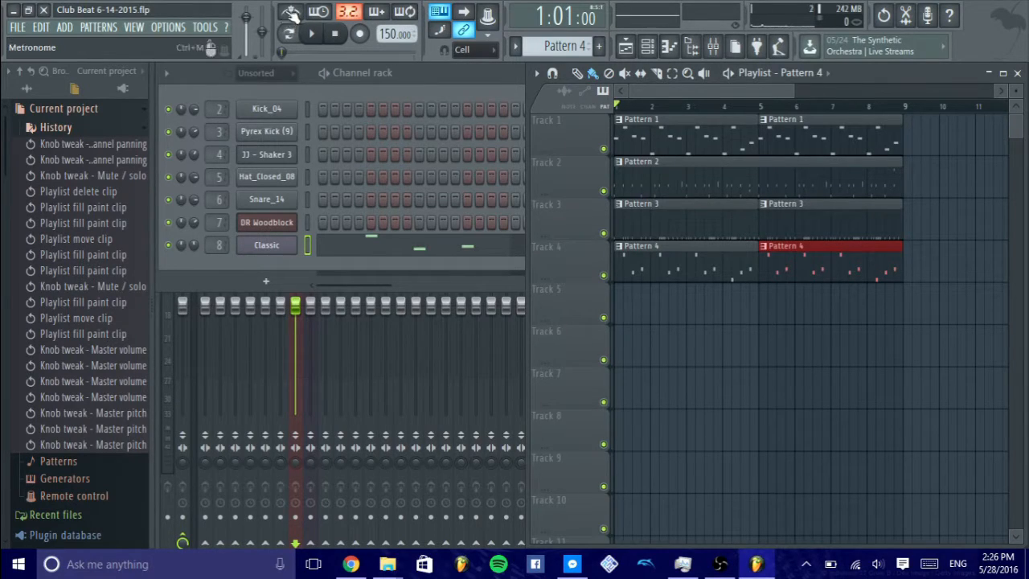
- Play the song with the metronome on and mute playlist Tracks 1 to 4
{"action": "left_click", "coordinate": [292, 14]}
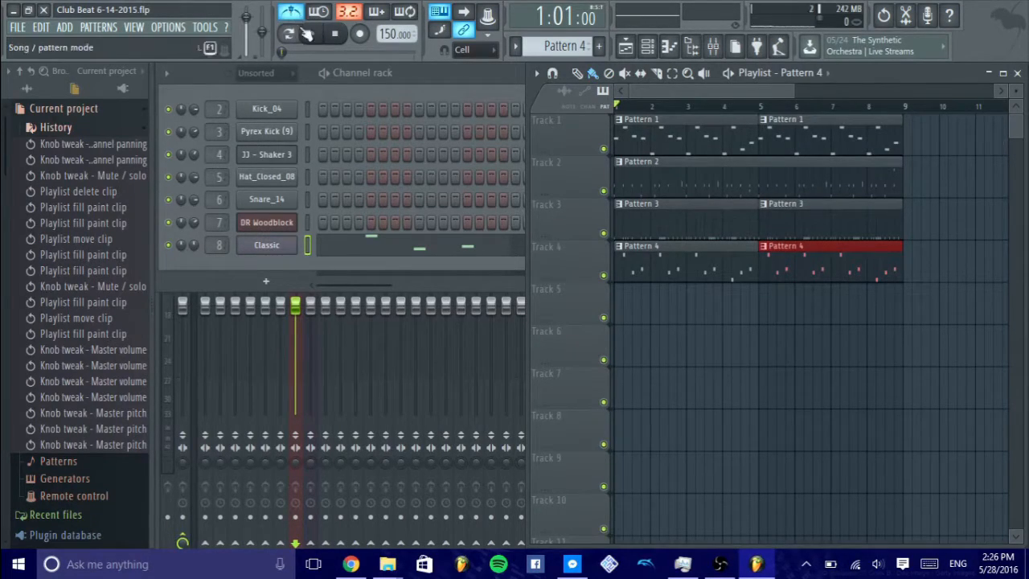
{"action": "left_click", "coordinate": [311, 34]}
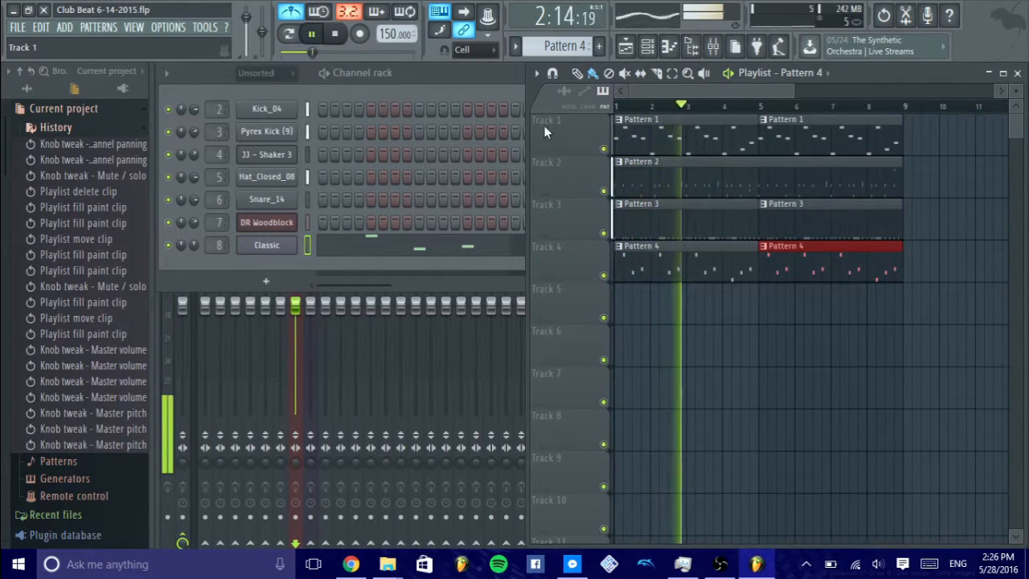
{"action": "left_click", "coordinate": [603, 149]}
{"action": "left_click", "coordinate": [603, 190]}
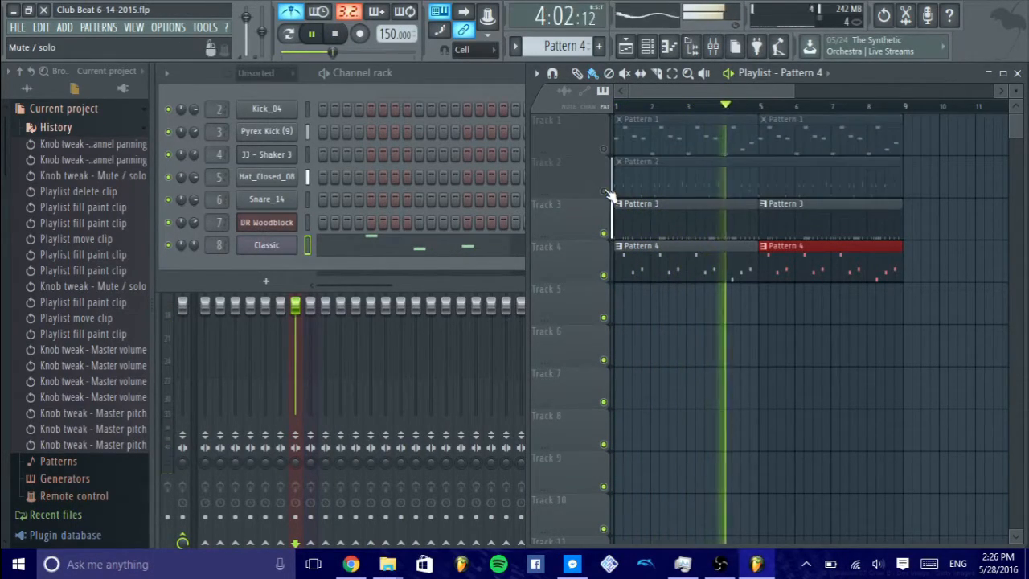
{"action": "left_click", "coordinate": [604, 233]}
{"action": "left_click", "coordinate": [603, 275]}
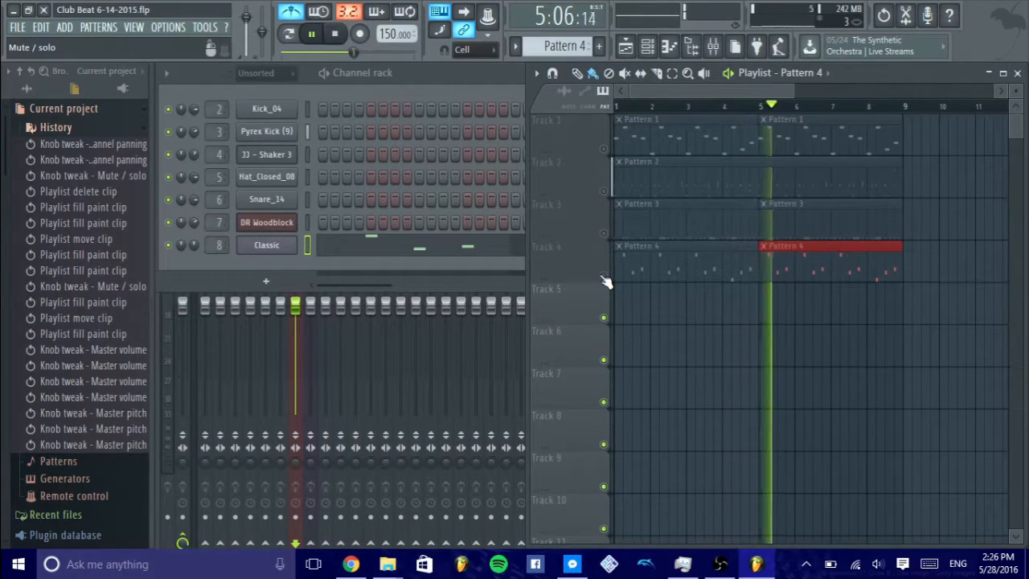
- Unmute playlist Tracks 1 to 4 during playback and stop the song
{"action": "left_click", "coordinate": [603, 275]}
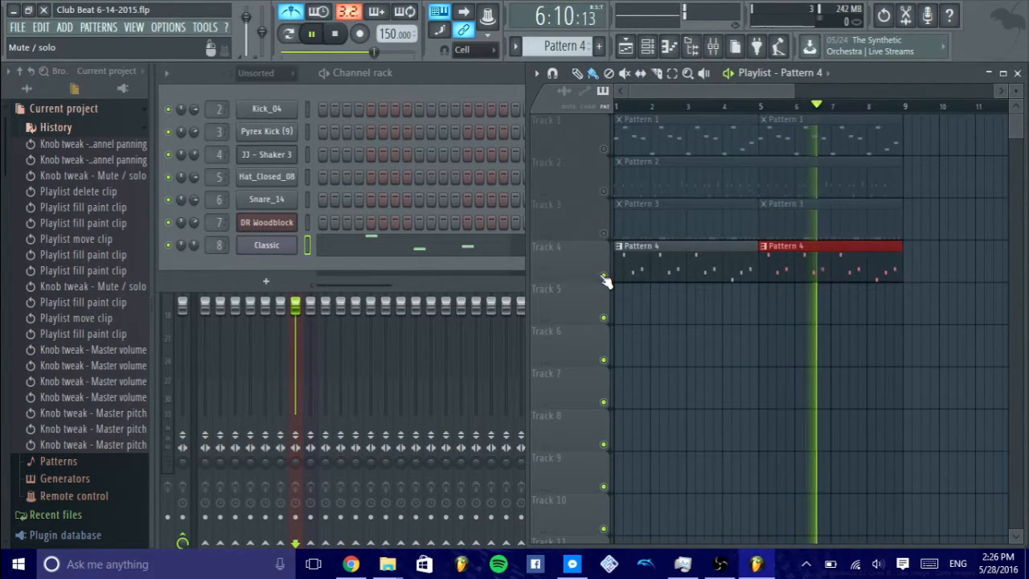
{"action": "left_click", "coordinate": [603, 233]}
{"action": "left_click", "coordinate": [603, 190]}
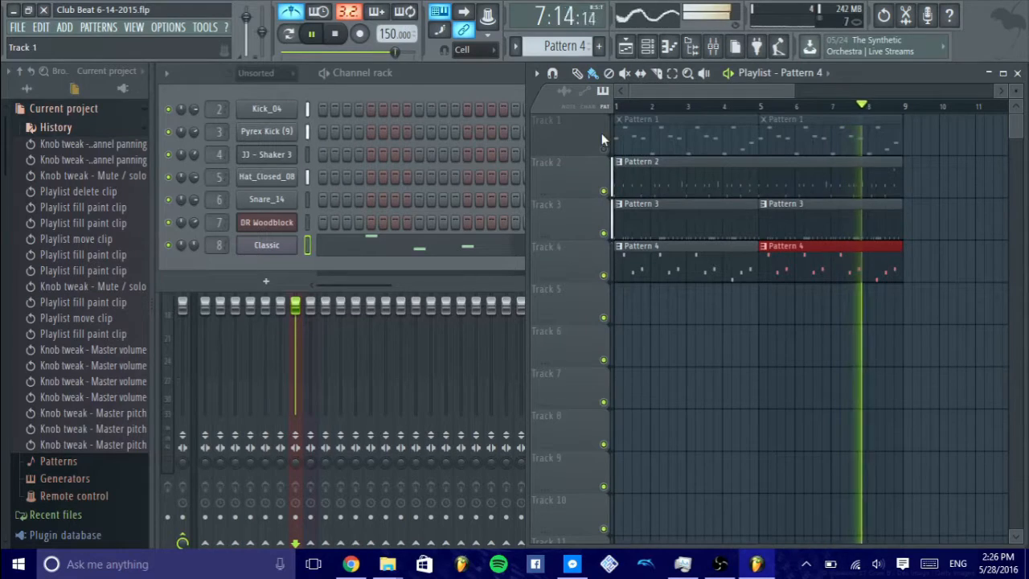
{"action": "left_click", "coordinate": [603, 148]}
{"action": "left_click", "coordinate": [334, 33]}
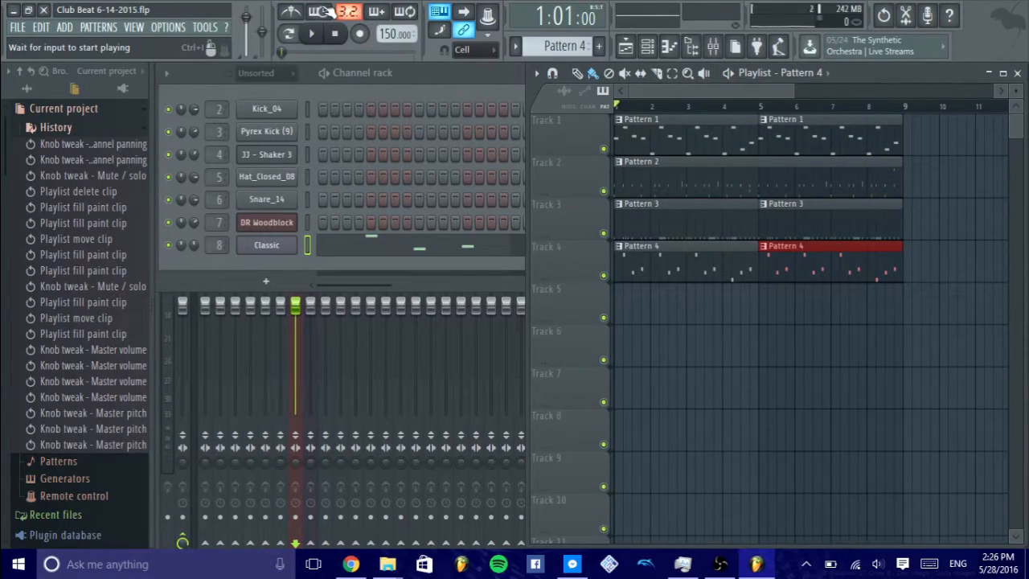
- Test the wait for input to start playing option by starting the song with a note, and turn it off
{"action": "left_click", "coordinate": [331, 13]}
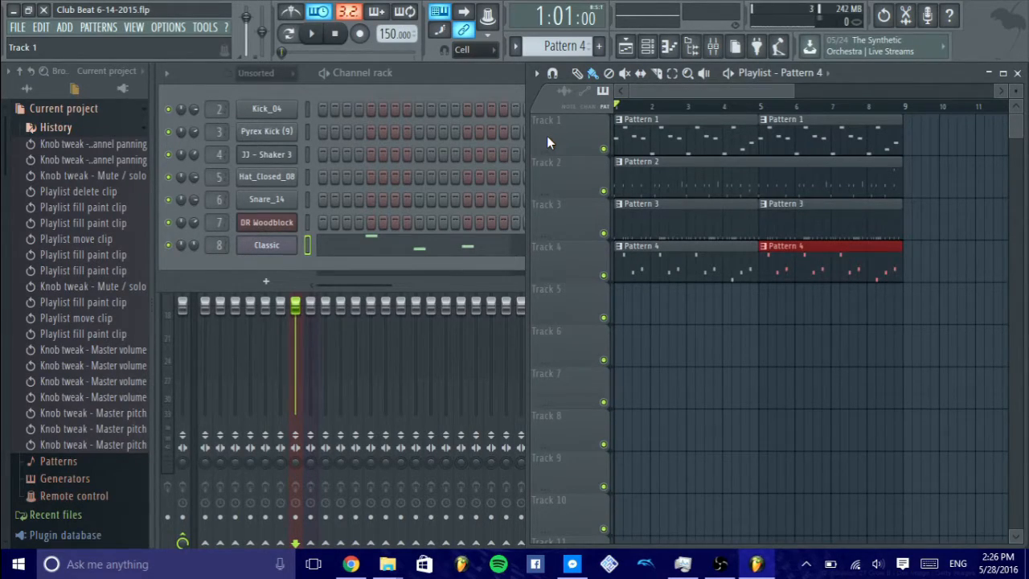
{"action": "key", "text": "space"}
{"action": "key", "text": "b"}
{"action": "key", "text": "space"}
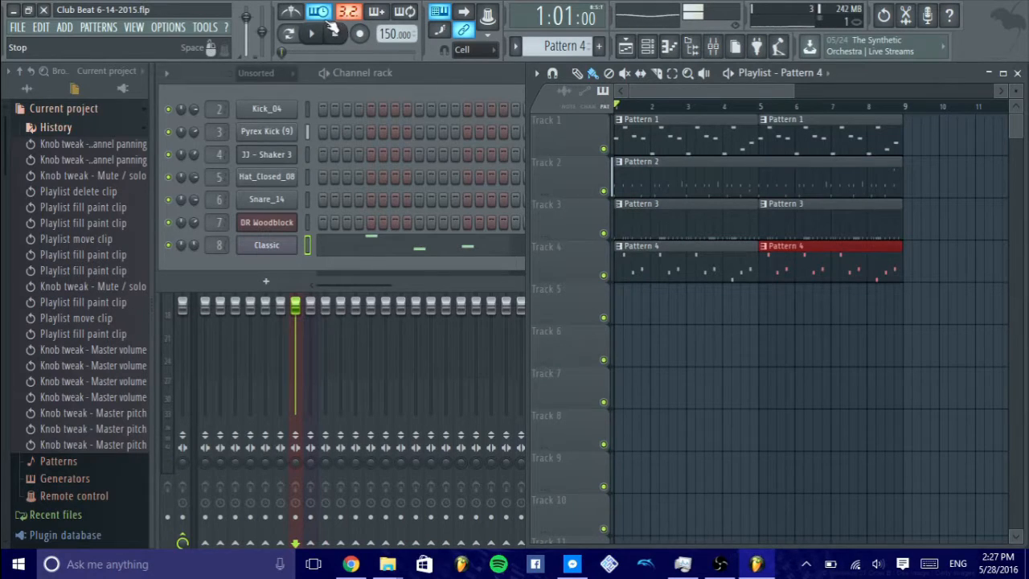
{"action": "left_click", "coordinate": [318, 11]}
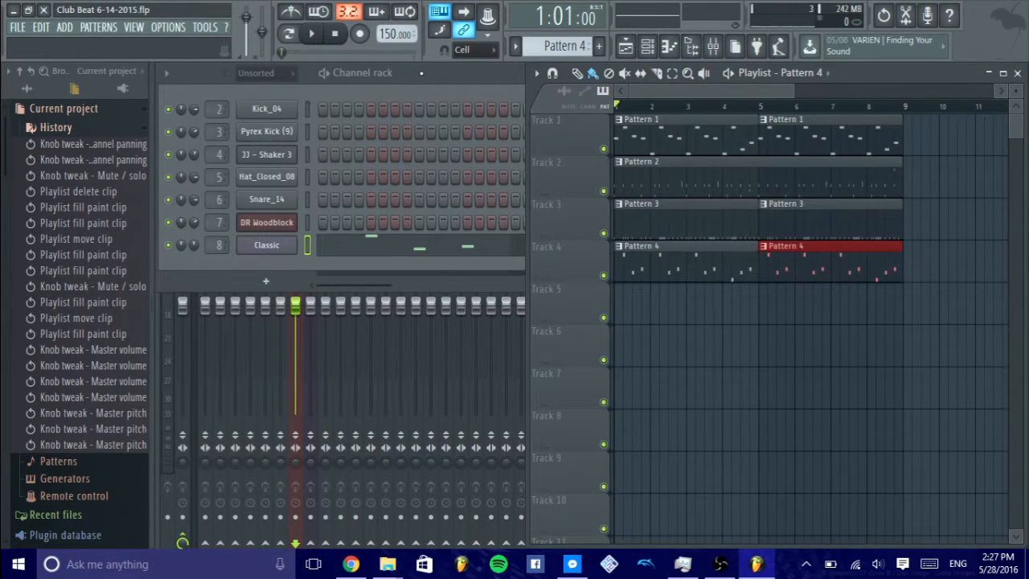
- Compare playback of the full song in song mode with Pattern 4 in pattern mode, and stop playback
{"action": "key", "text": "F6"}
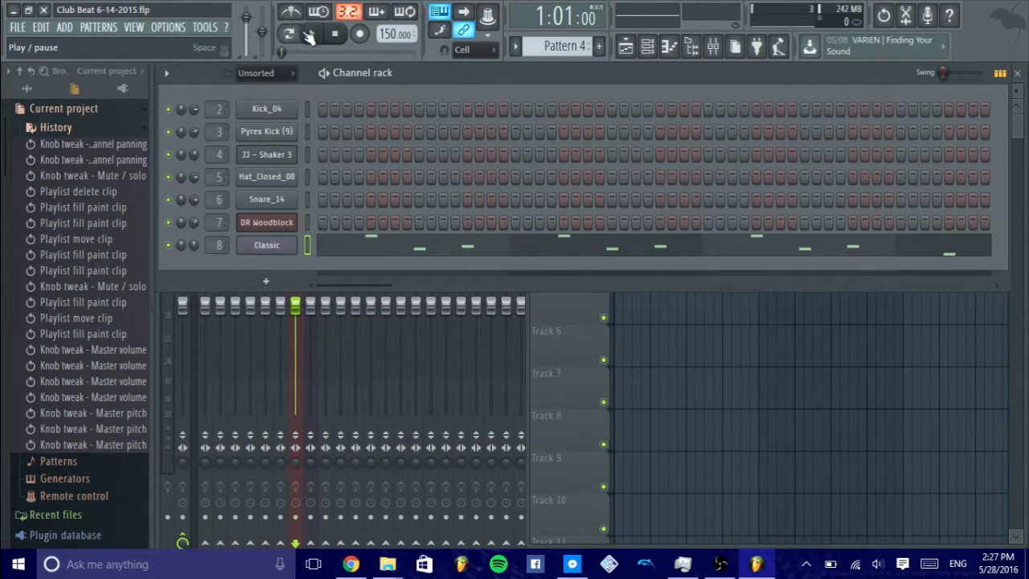
{"action": "left_click", "coordinate": [312, 34]}
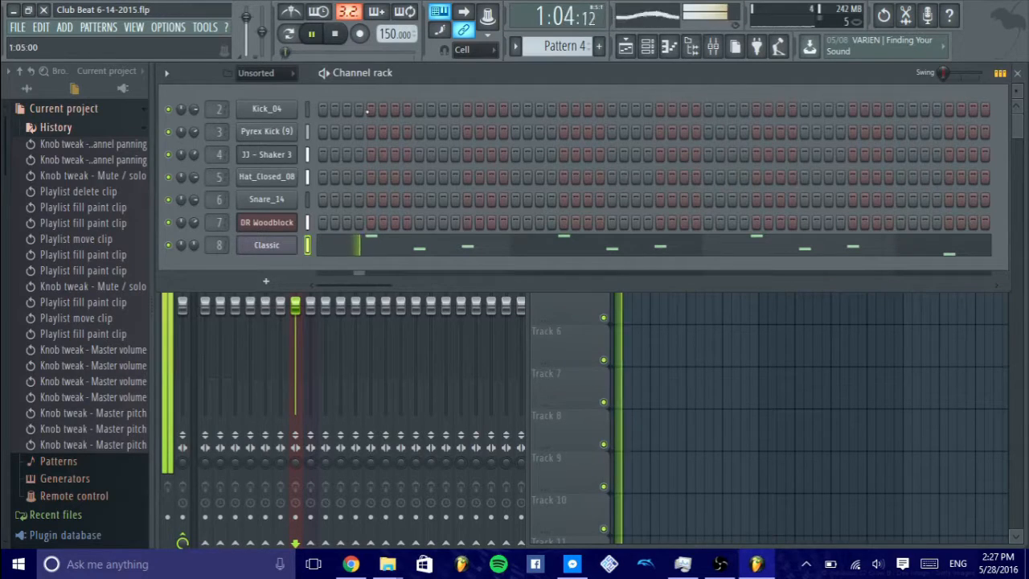
{"action": "left_click", "coordinate": [584, 344]}
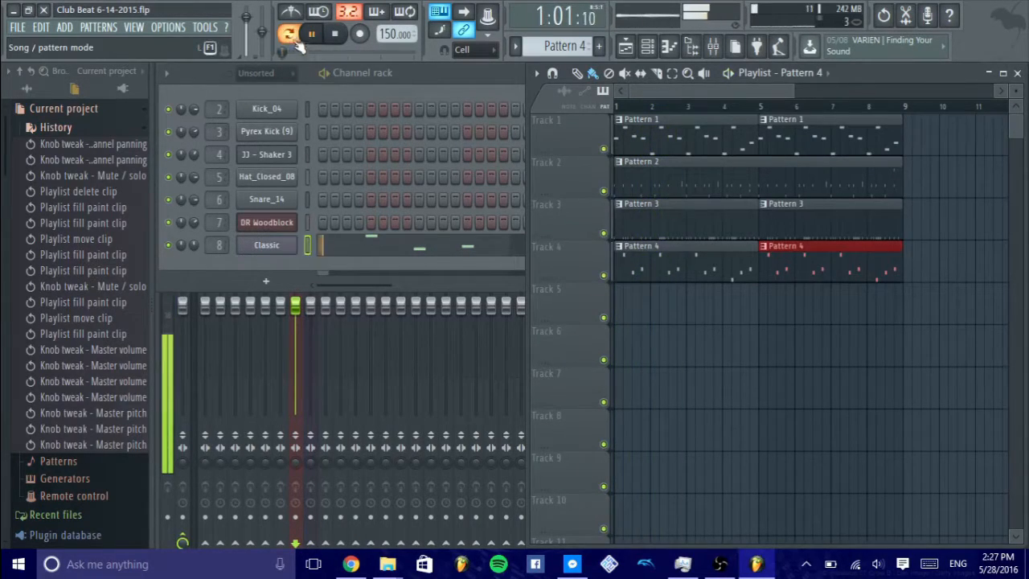
{"action": "key", "text": "F6"}
{"action": "left_click", "coordinate": [334, 34]}
{"action": "left_click", "coordinate": [316, 35]}
{"action": "left_click", "coordinate": [332, 37]}
{"action": "left_click", "coordinate": [336, 36]}
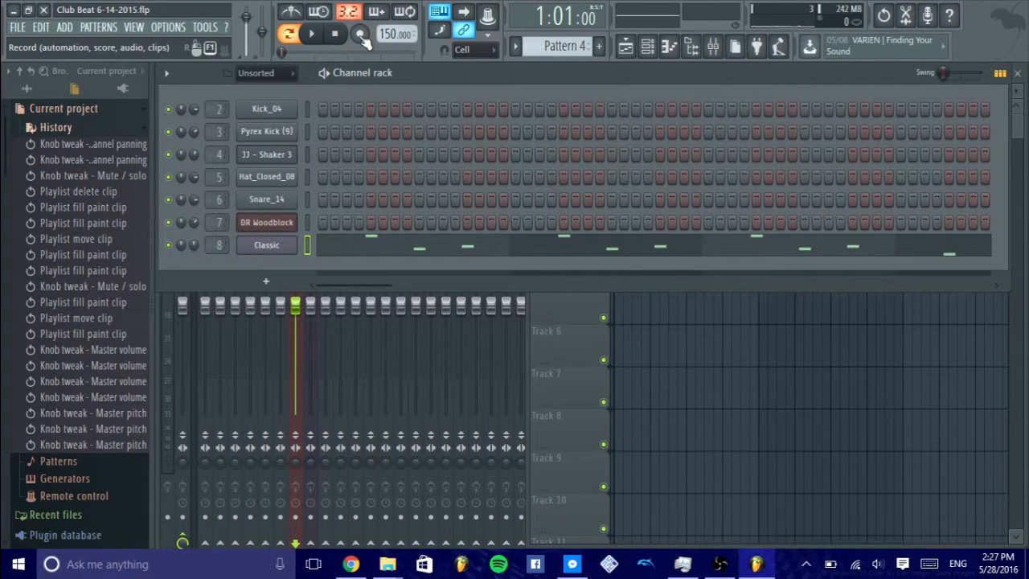
- Look at the recording choices, close them without choosing any, and return to song mode
{"action": "left_click", "coordinate": [361, 35]}
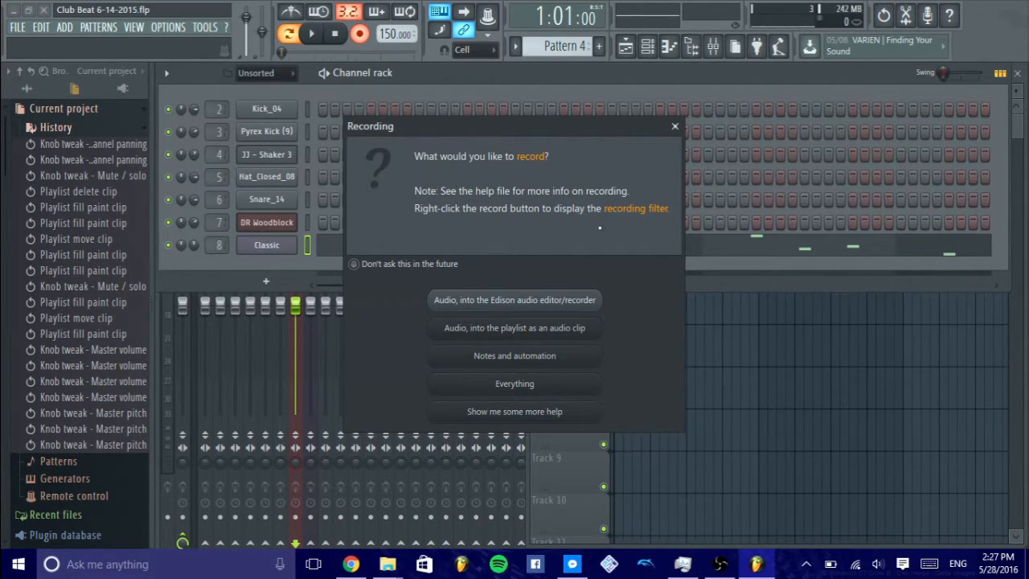
{"action": "left_click", "coordinate": [675, 126]}
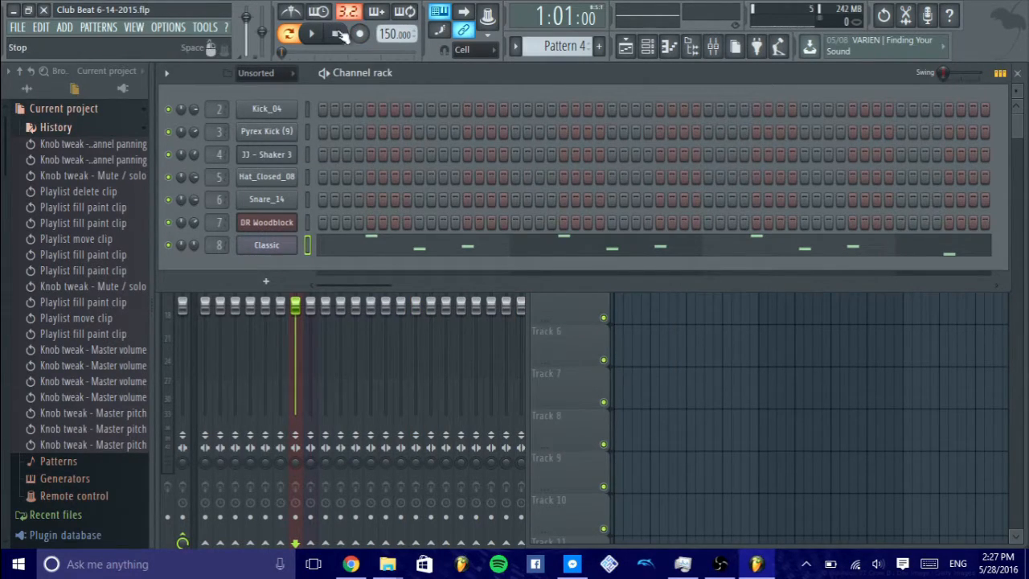
{"action": "left_click", "coordinate": [292, 37]}
- Play the song while changing the tempo, stop it, and reset the tempo to 150
{"action": "left_click", "coordinate": [311, 34]}
{"action": "left_click_drag", "start_coordinate": [396, 34], "coordinate": [396, 85]}
{"action": "left_click", "coordinate": [334, 34]}
{"action": "right_click", "coordinate": [387, 36]}
{"action": "left_click", "coordinate": [526, 161]}
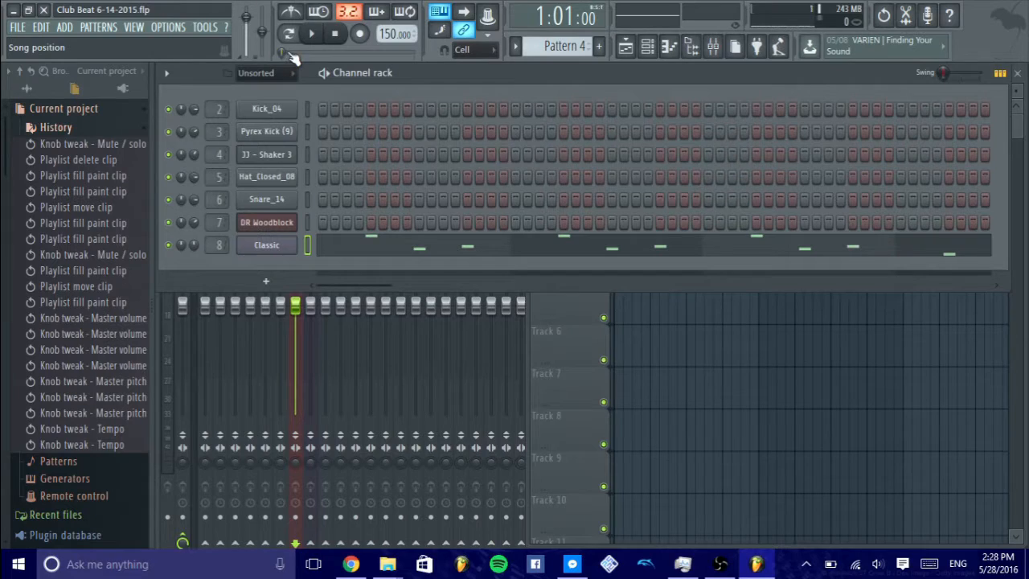
- Play the song, move the song position to about bar 5, and stop playback
{"action": "key", "text": "space"}
{"action": "left_click", "coordinate": [353, 52]}
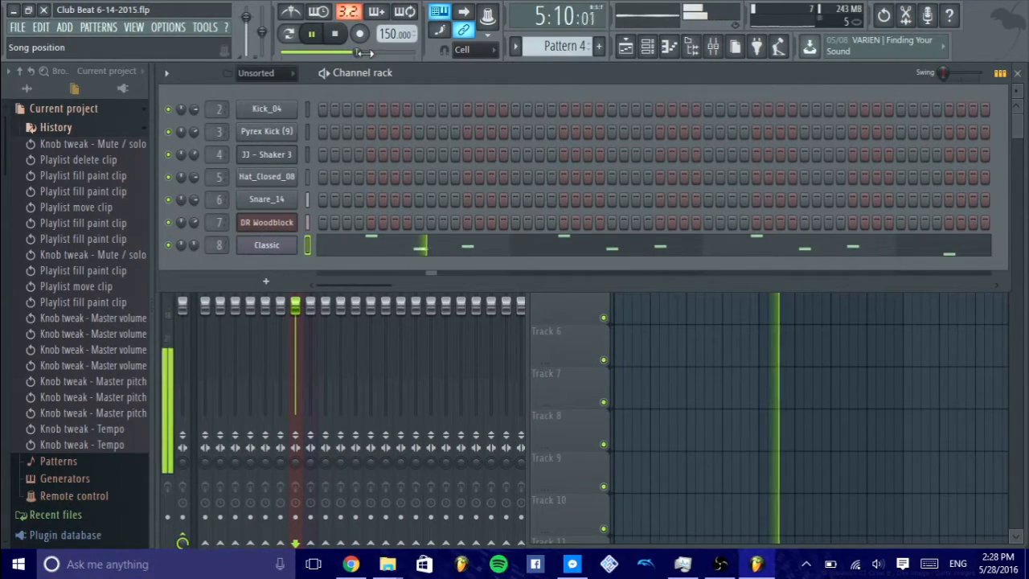
{"action": "left_click", "coordinate": [351, 52]}
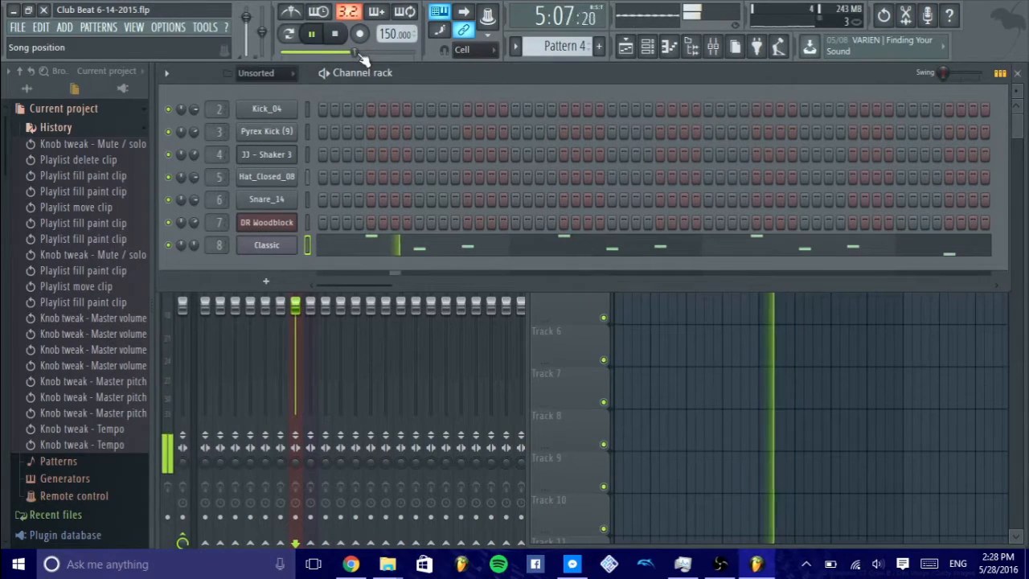
{"action": "left_click", "coordinate": [336, 35]}
{"action": "left_click", "coordinate": [338, 36]}
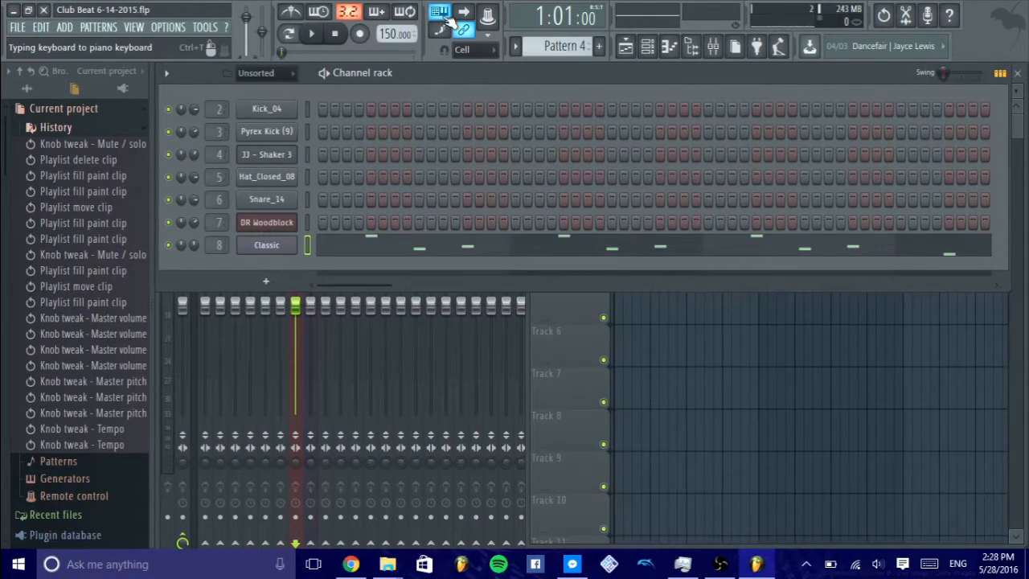
- Play a few notes on the Classic channel with typing keyboard to piano keyboard enabled
{"action": "key", "text": "q"}
{"action": "key", "text": "q"}
{"action": "key", "text": "q"}
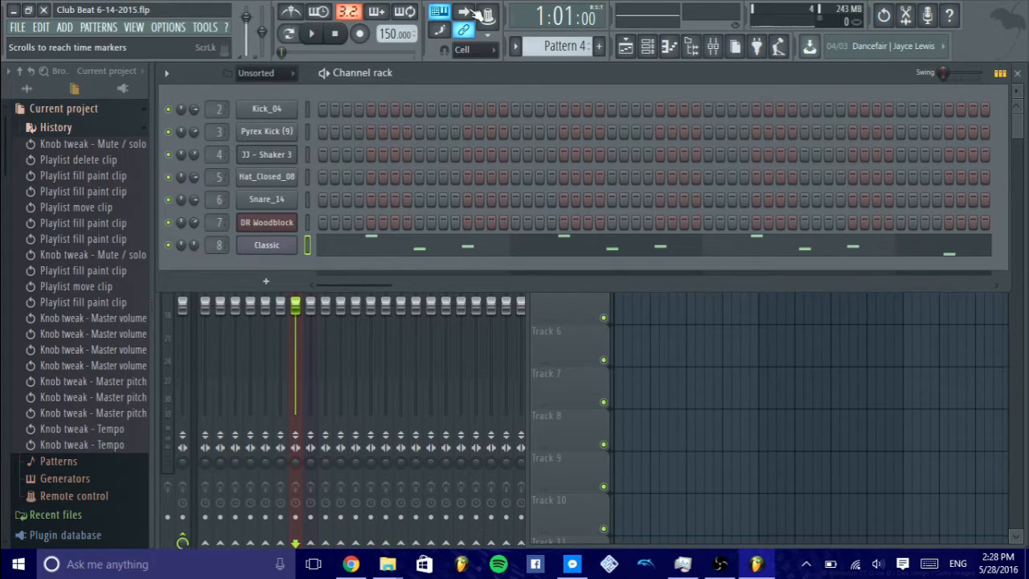
- Enable playlist auto-scrolling while the song plays on a zoomed-in timeline, and stop playback
{"action": "left_click", "coordinate": [579, 307]}
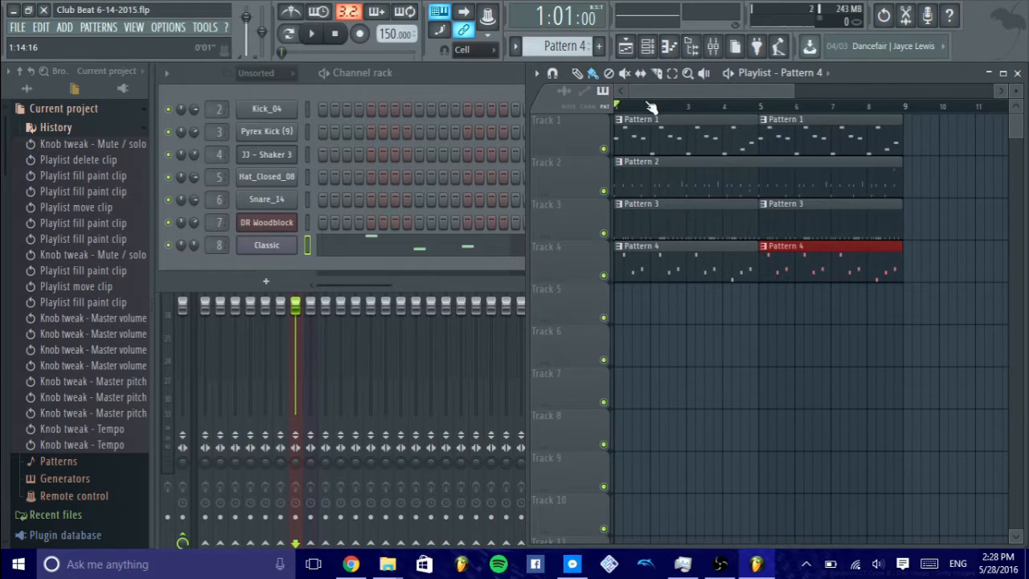
{"action": "scroll", "coordinate": [659, 113], "scroll_direction": "up", "scroll_amount": 3}
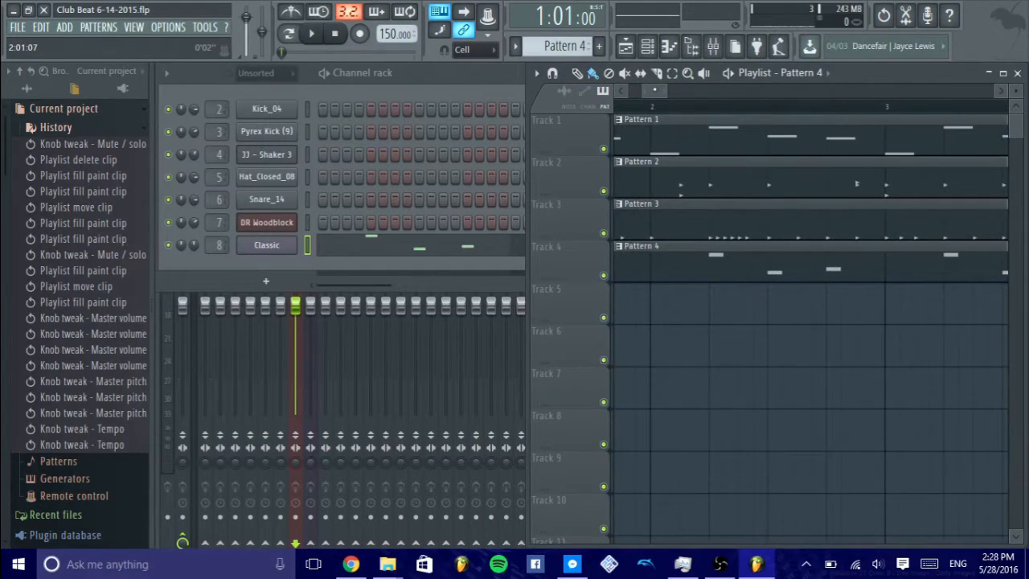
{"action": "left_click_drag", "start_coordinate": [654, 90], "coordinate": [573, 95]}
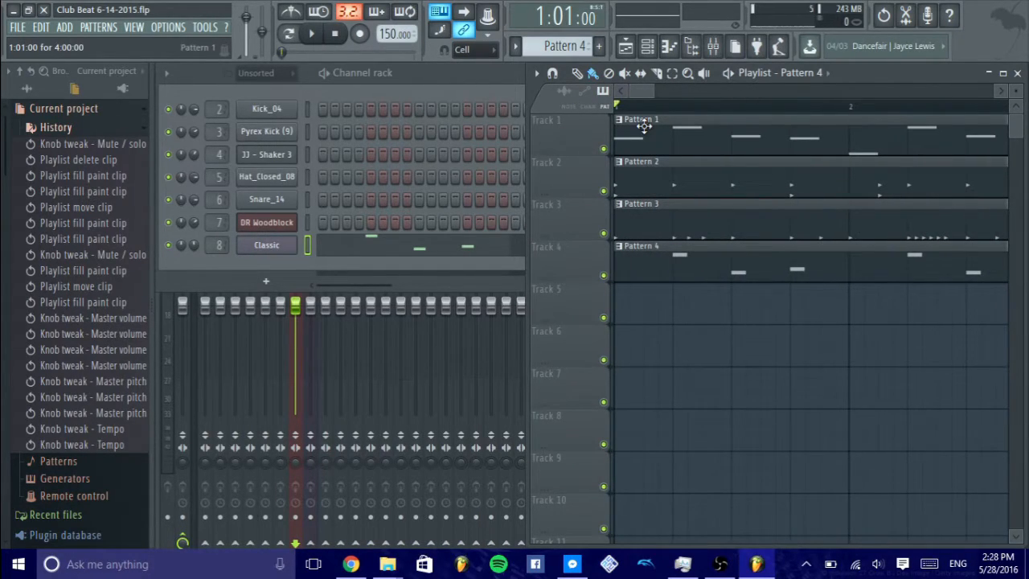
{"action": "scroll", "coordinate": [648, 105], "scroll_direction": "down", "scroll_amount": 5}
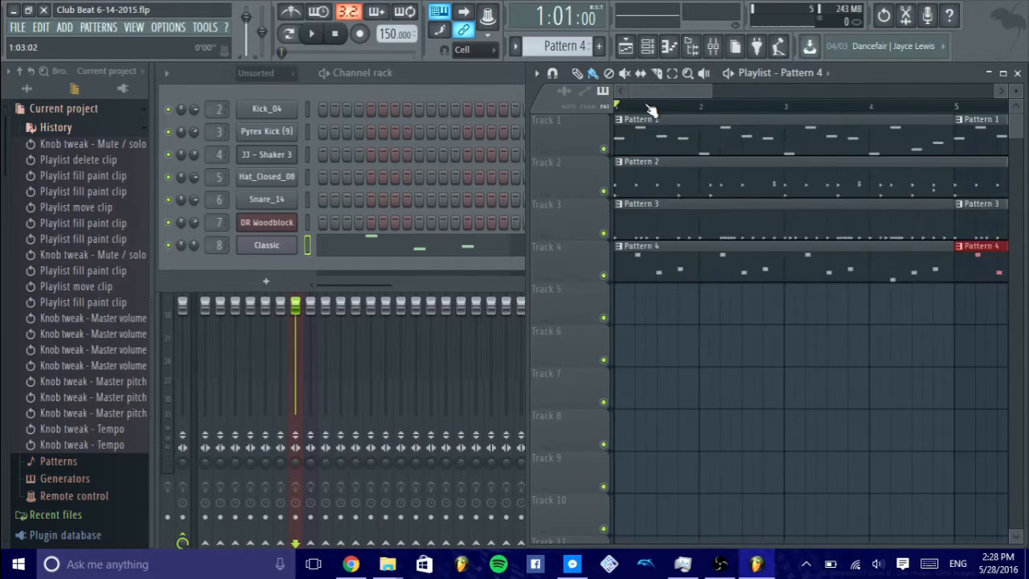
{"action": "mouse_move", "coordinate": [688, 91]}
{"action": "left_mouse_down"}
{"action": "mouse_move", "coordinate": [876, 91]}
{"action": "mouse_move", "coordinate": [674, 91]}
{"action": "left_mouse_up"}
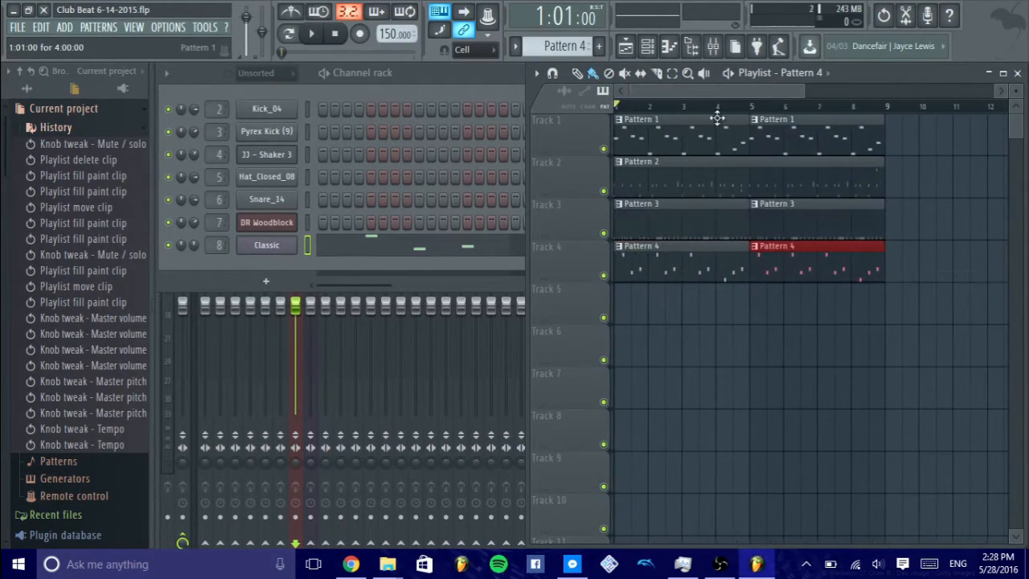
{"action": "scroll", "coordinate": [717, 112], "scroll_direction": "up", "scroll_amount": 5}
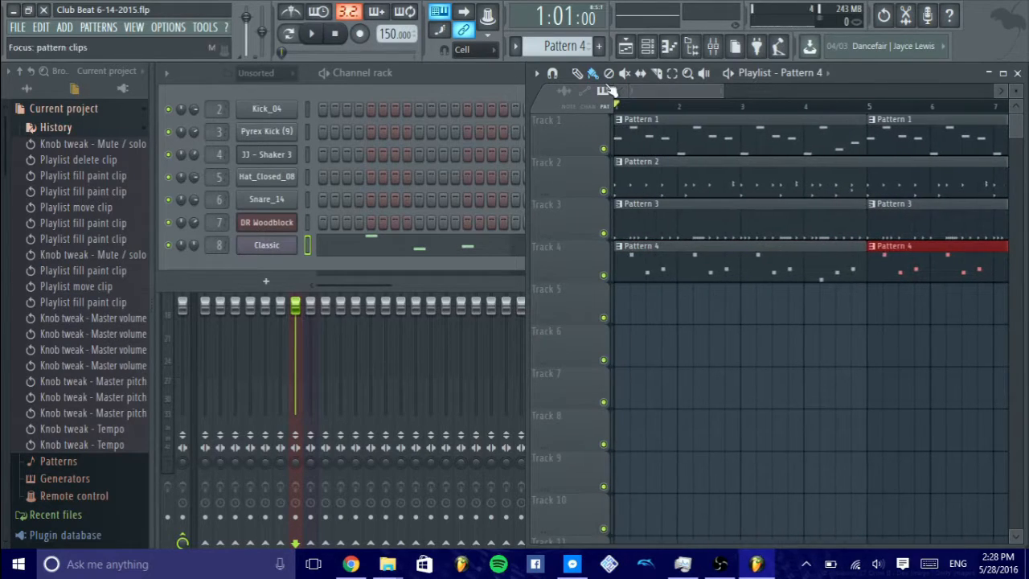
{"action": "scroll", "coordinate": [712, 112], "scroll_direction": "up", "scroll_amount": 5}
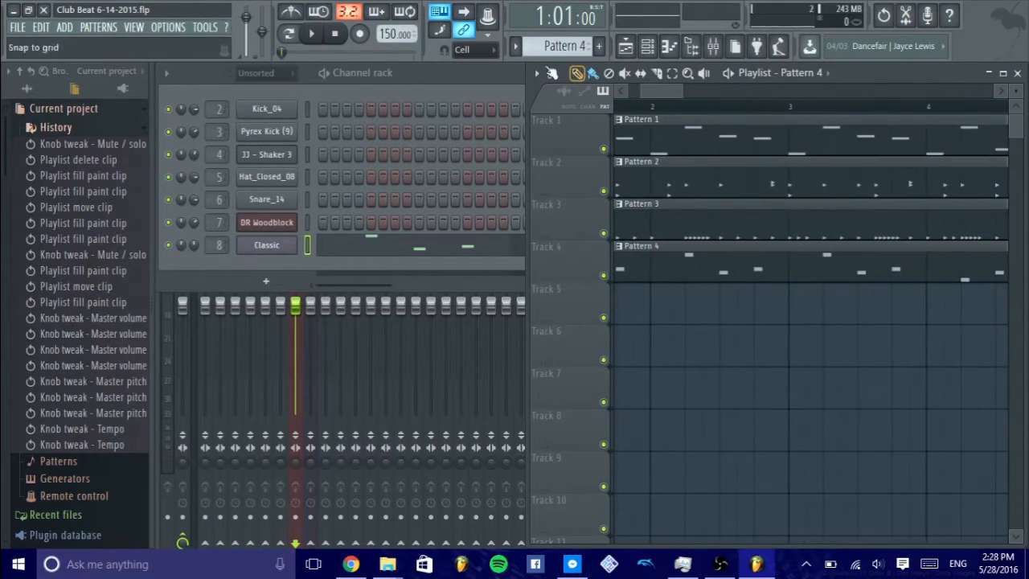
{"action": "key", "text": "space"}
{"action": "left_click", "coordinate": [464, 13]}
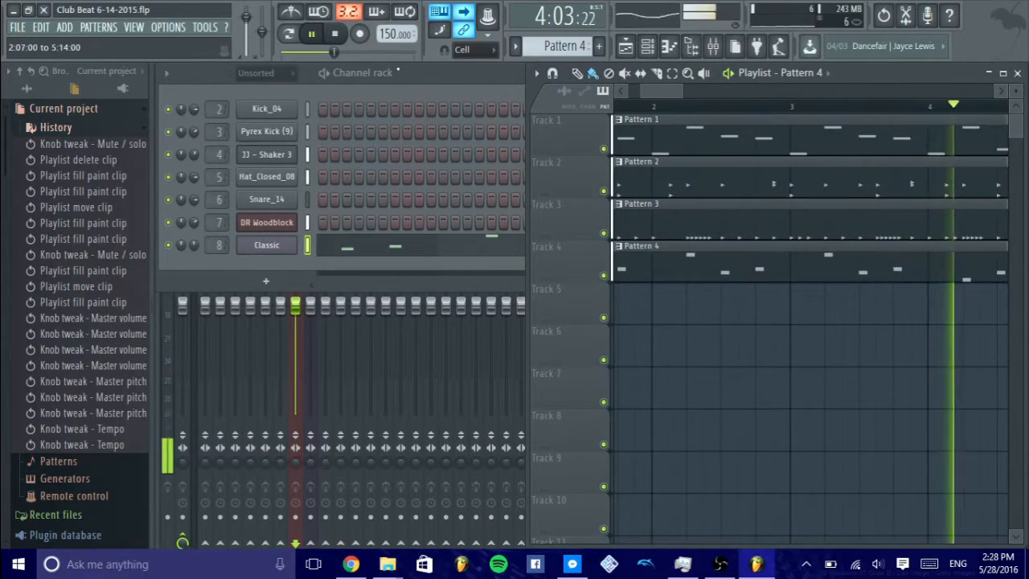
{"action": "left_click", "coordinate": [334, 33]}
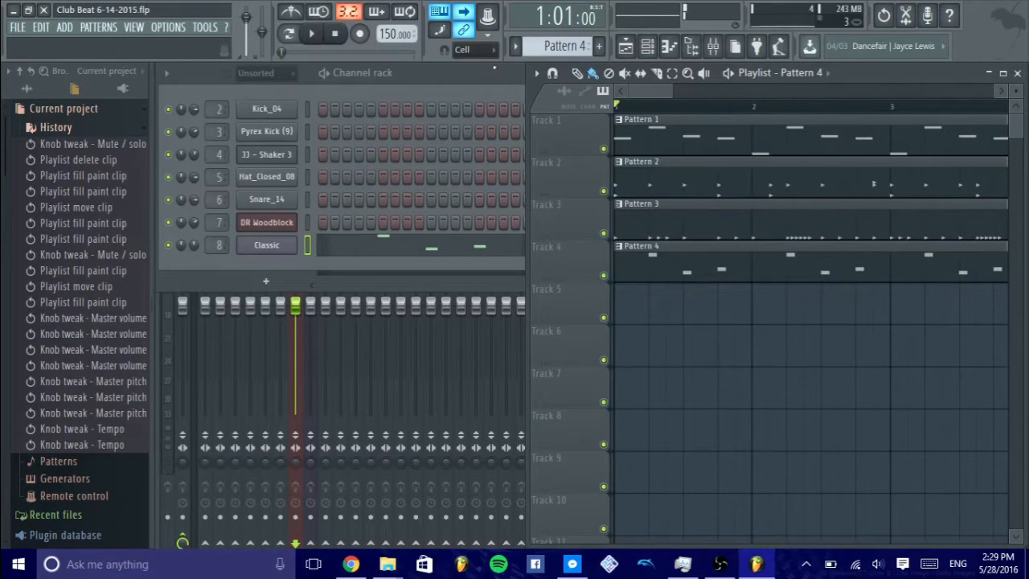
- Try step editing mode and pattern mode playback of Pattern 4, switch both modes off, and stop playback
{"action": "scroll", "coordinate": [643, 107], "scroll_direction": "down", "scroll_amount": 2}
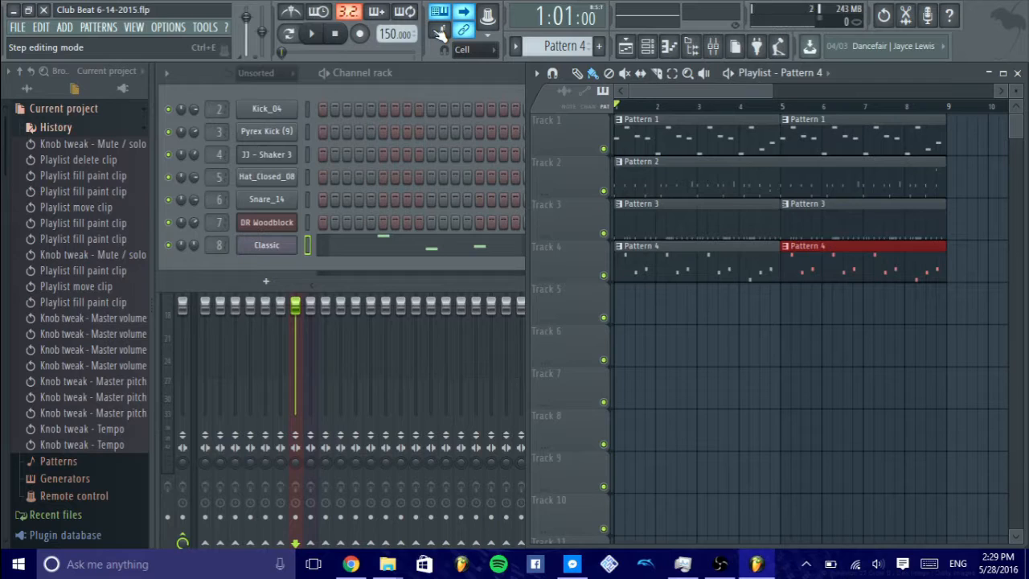
{"action": "left_click", "coordinate": [439, 32]}
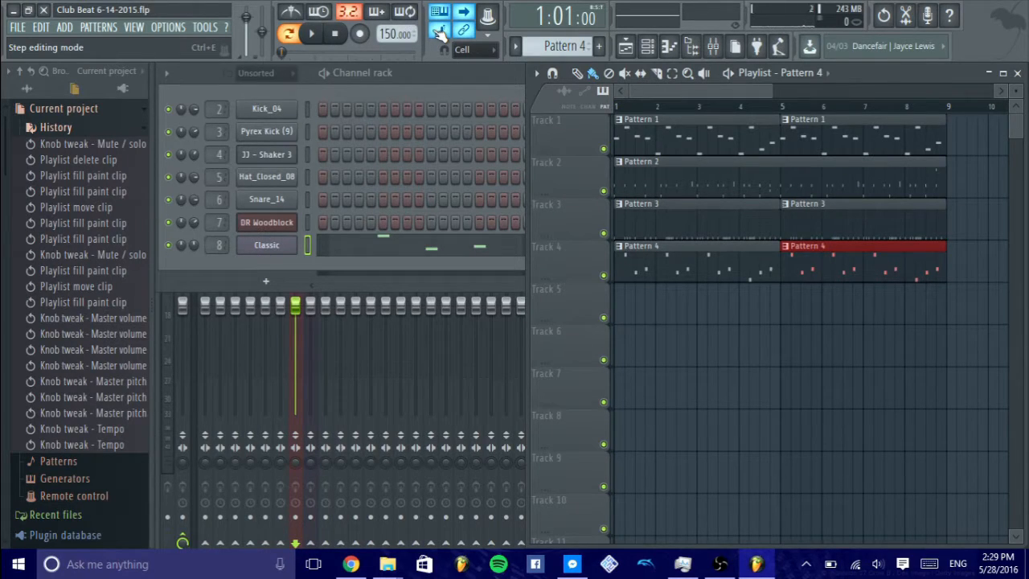
{"action": "key", "text": "space"}
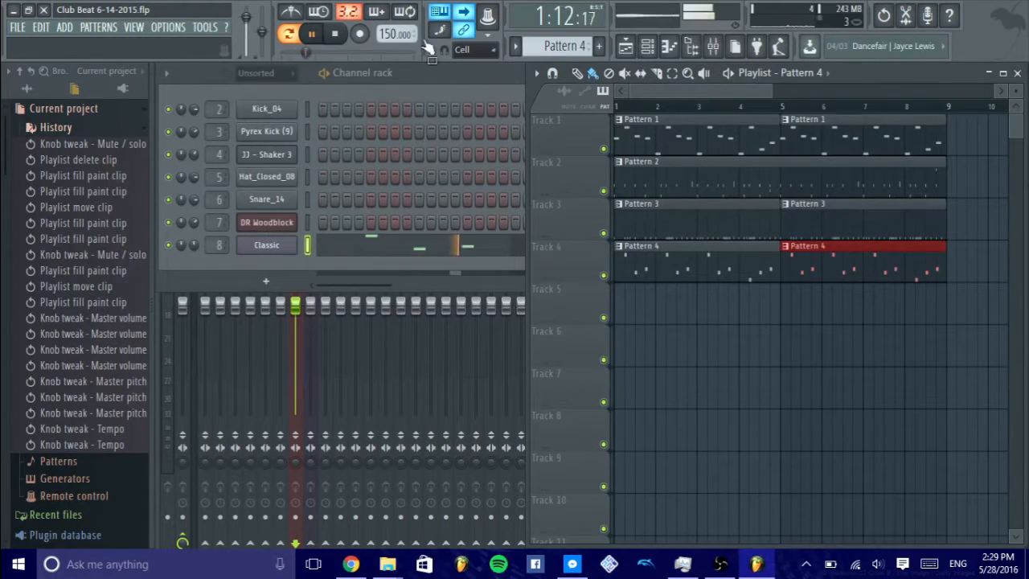
{"action": "left_click", "coordinate": [288, 33]}
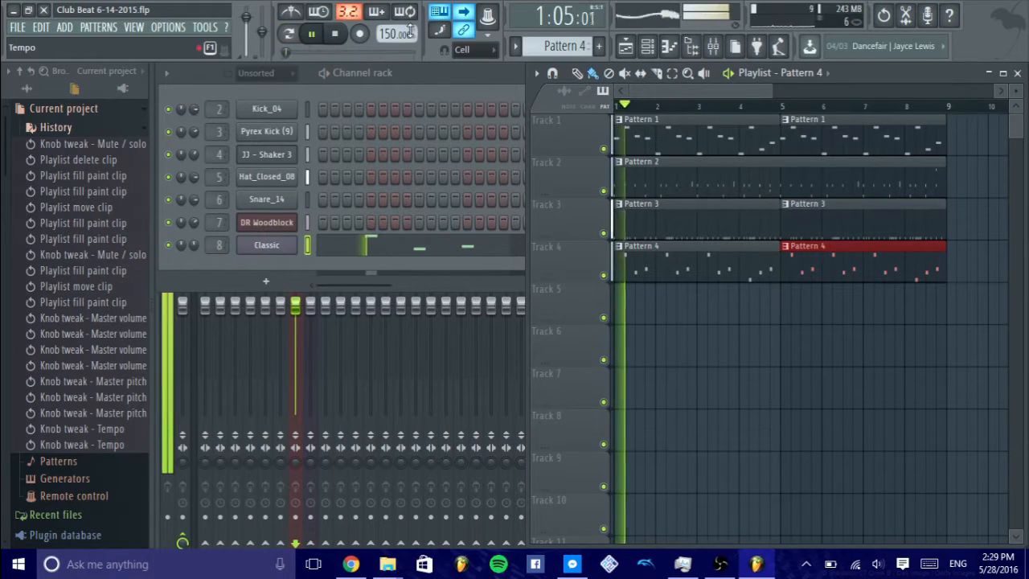
{"action": "left_click", "coordinate": [334, 33]}
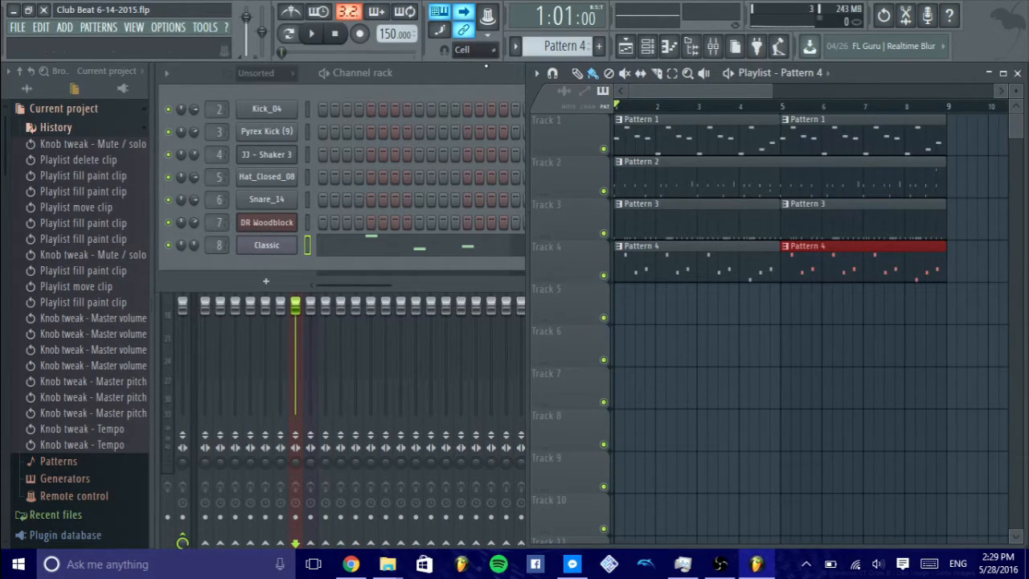
- Review the global snap options, try 1/6 step, and set the snap to (none)
{"action": "left_click", "coordinate": [490, 50]}
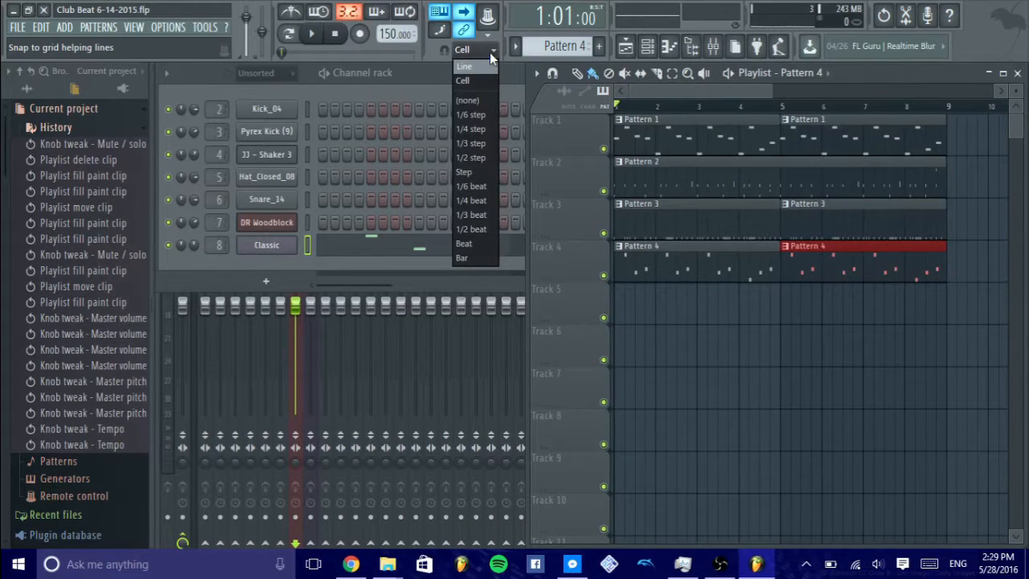
{"action": "left_click", "coordinate": [491, 54]}
{"action": "scroll", "coordinate": [669, 115], "scroll_direction": "up", "scroll_amount": 6}
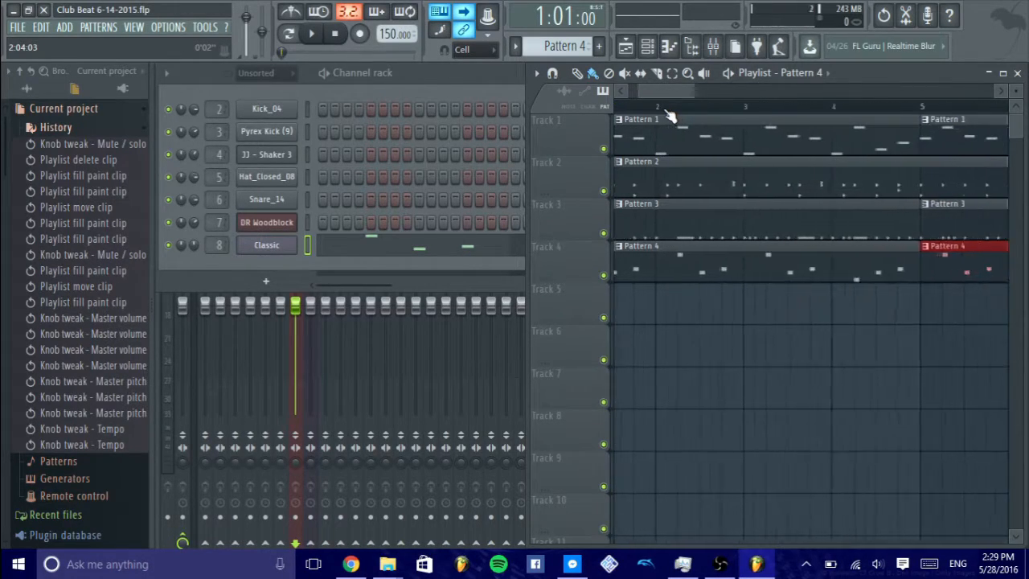
{"action": "scroll", "coordinate": [668, 112], "scroll_direction": "down", "scroll_amount": 1}
{"action": "left_click", "coordinate": [483, 52]}
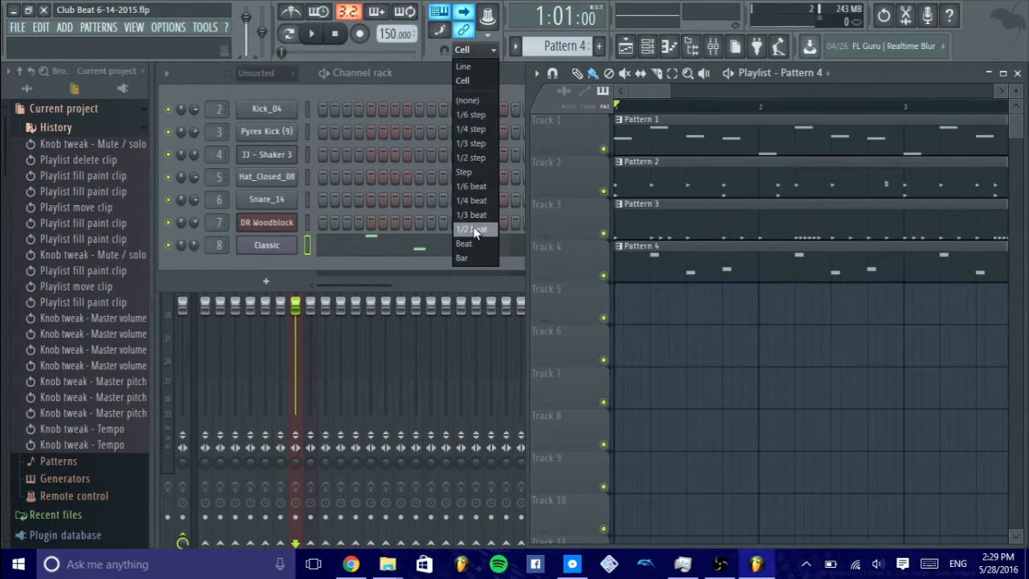
{"action": "left_click", "coordinate": [471, 114]}
{"action": "left_click", "coordinate": [482, 50]}
{"action": "left_click", "coordinate": [467, 101]}
- Place a Pattern 4 clip off the grid on each of Tracks 6 and 7, starting partway through bar 1
{"action": "left_click", "coordinate": [702, 356]}
{"action": "left_click", "coordinate": [701, 394]}
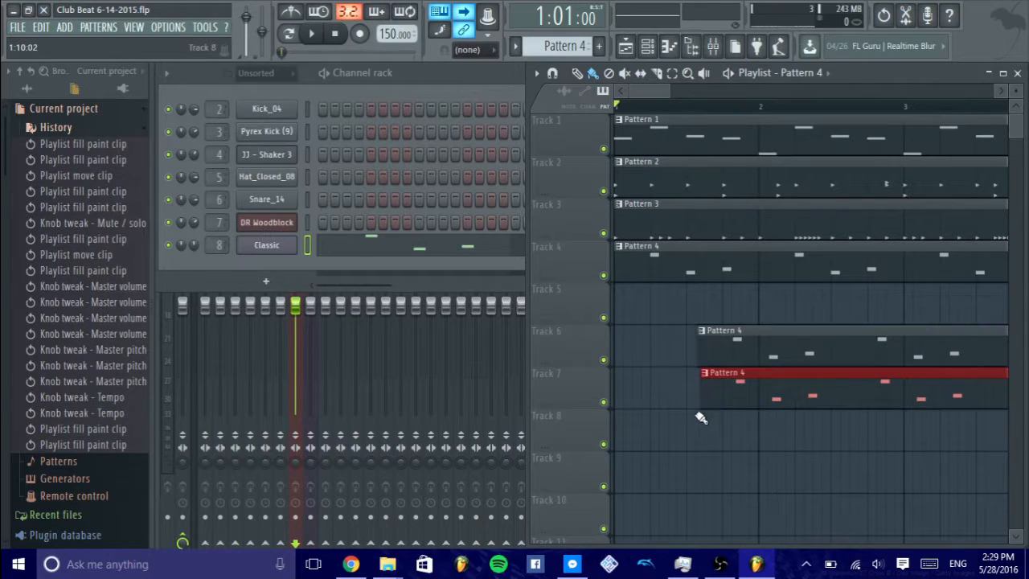
- Place more Pattern 4 clips off the grid on Tracks 9 and 8, and undo all the off-grid placements on Tracks 6 to 9
{"action": "left_click", "coordinate": [647, 459]}
{"action": "left_click", "coordinate": [733, 424]}
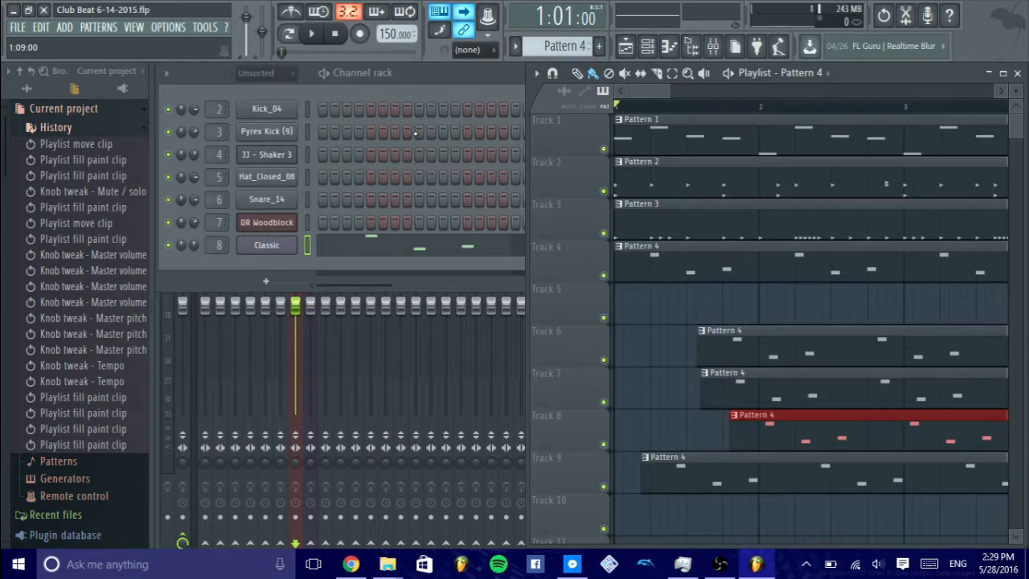
{"action": "key", "text": "ctrl+alt+z"}
{"action": "key", "text": "ctrl+alt+z"}
{"action": "key", "text": "ctrl+alt+z"}
{"action": "key", "text": "ctrl+alt+z"}
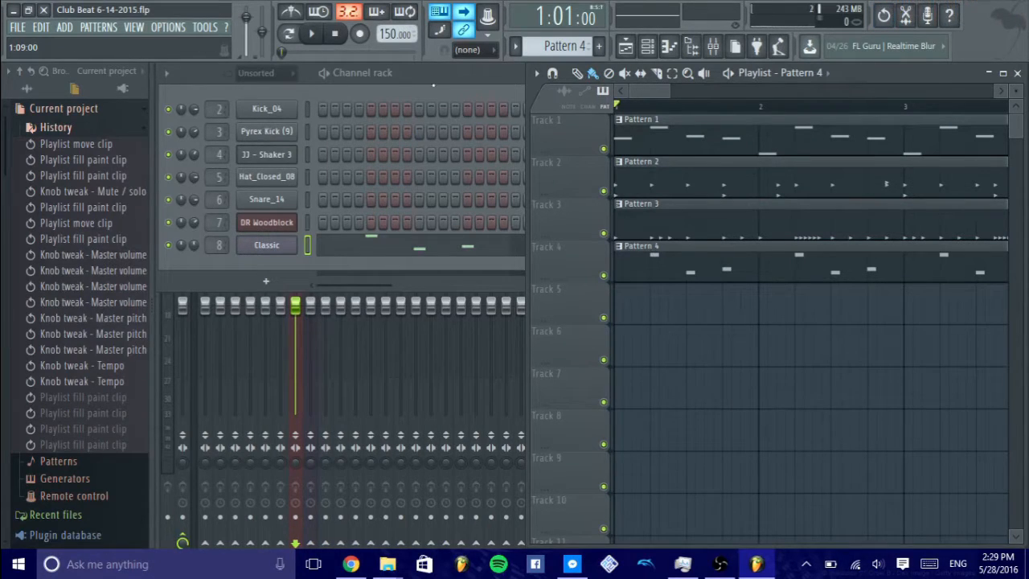
- Set the global snap to Cell and fit the whole song in the playlist
{"action": "left_click", "coordinate": [468, 49]}
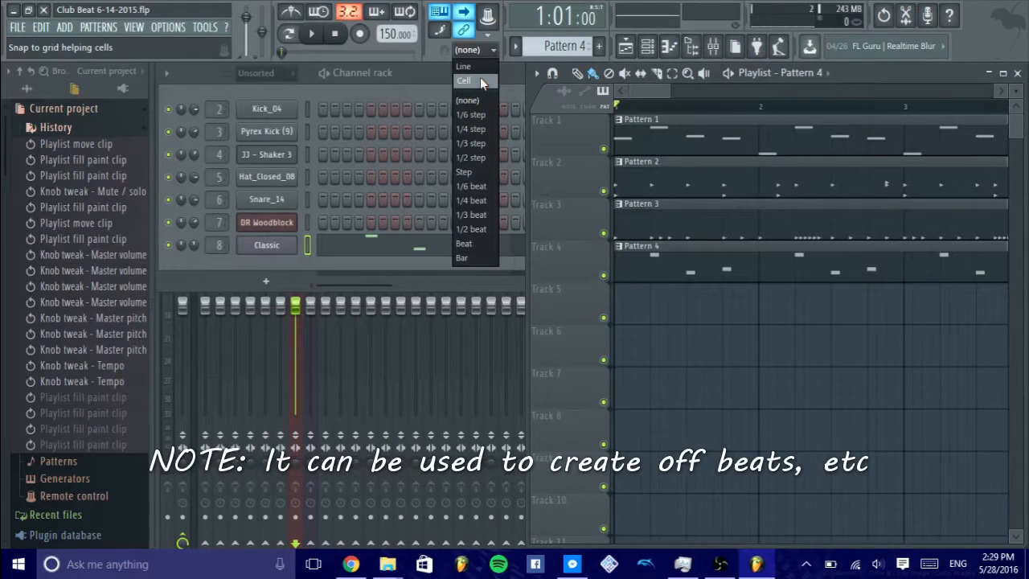
{"action": "left_click", "coordinate": [480, 77]}
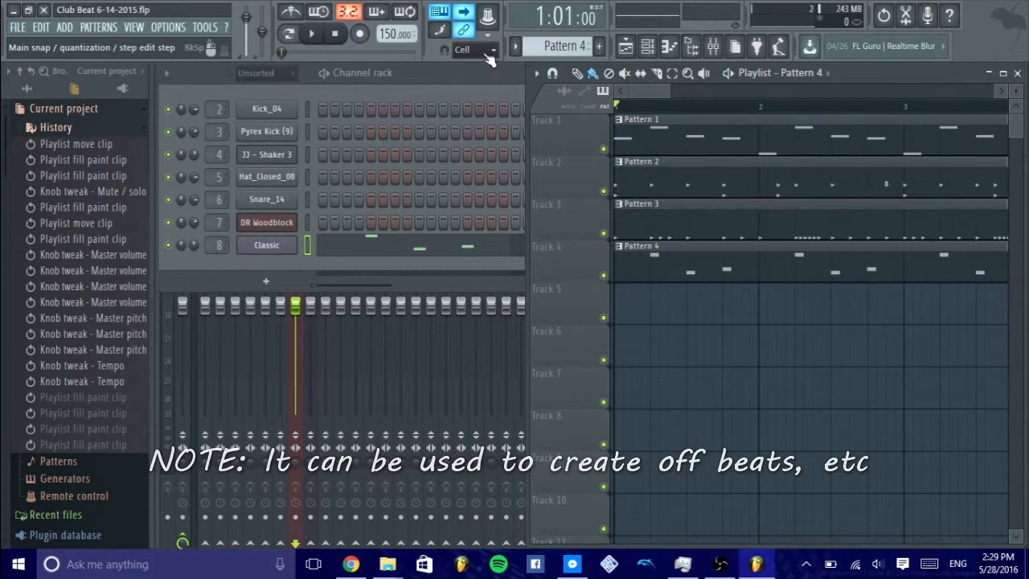
{"action": "scroll", "coordinate": [647, 112], "scroll_direction": "down", "scroll_amount": 2}
{"action": "scroll", "coordinate": [647, 112], "scroll_direction": "up", "scroll_amount": 2}
{"action": "scroll", "coordinate": [645, 109], "scroll_direction": "down", "scroll_amount": 4}
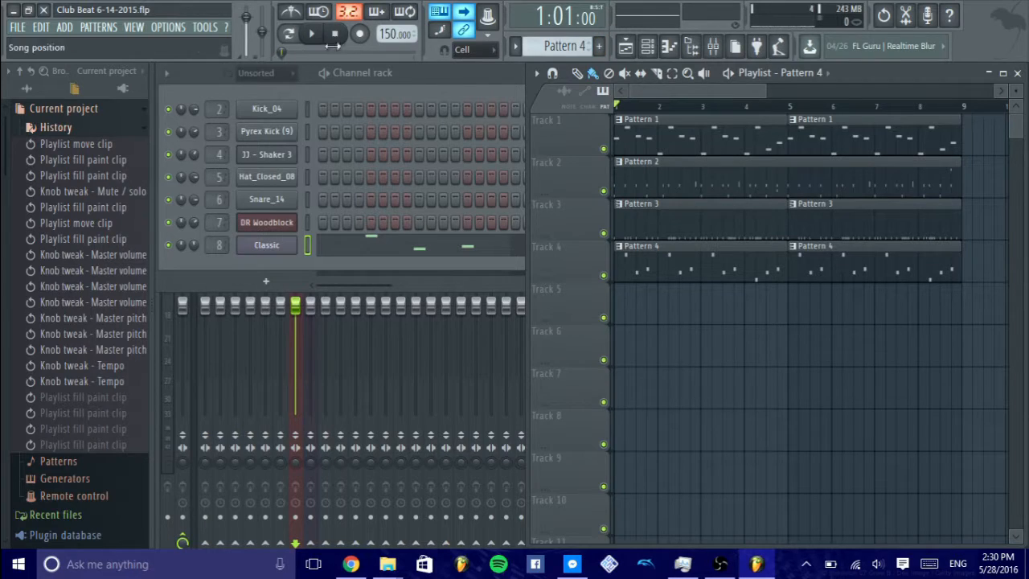
- Play the song, switch the time display to minutes and seconds, and stop playback
{"action": "key", "text": "space"}
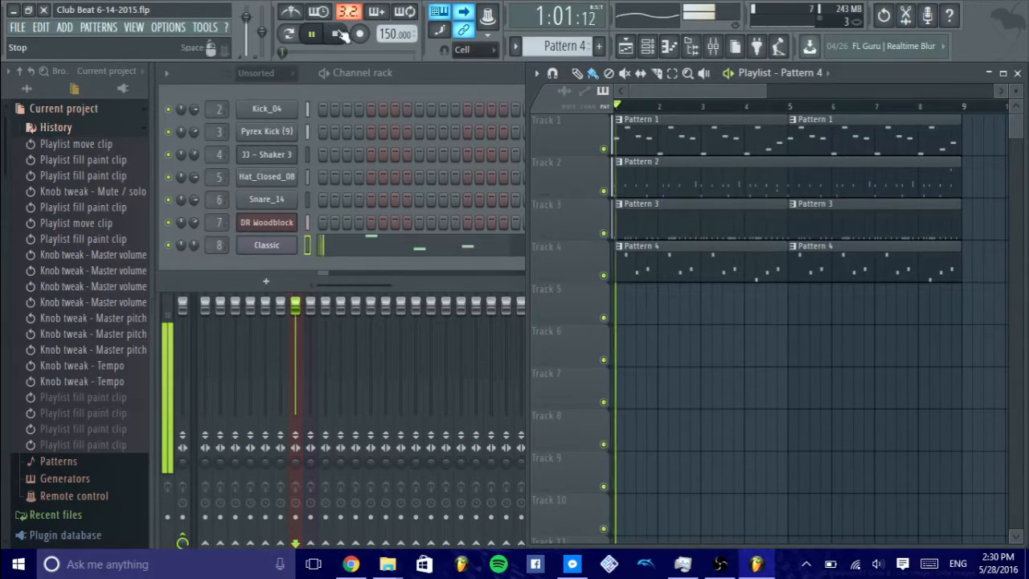
{"action": "left_click", "coordinate": [569, 18]}
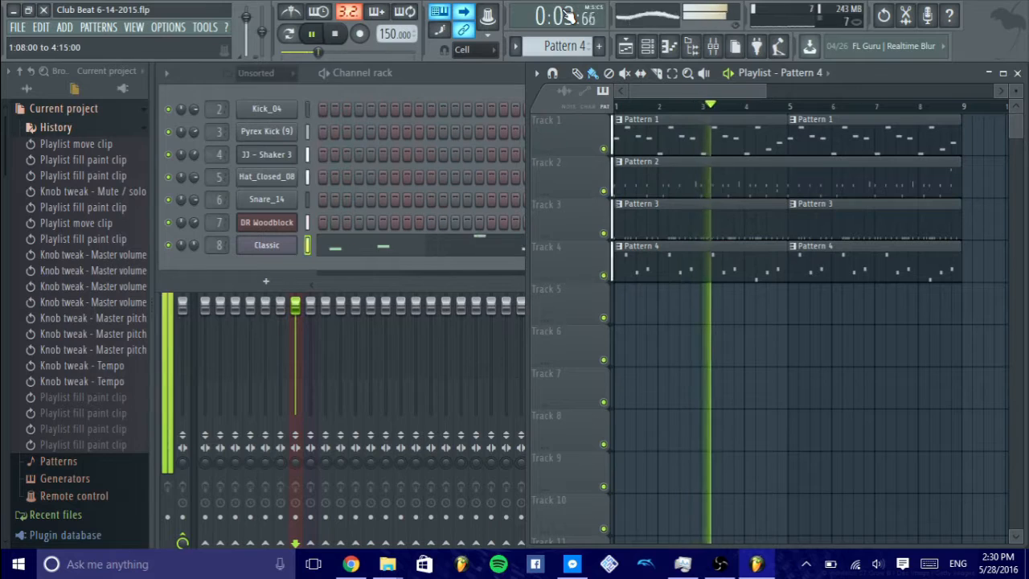
{"action": "left_click", "coordinate": [335, 34]}
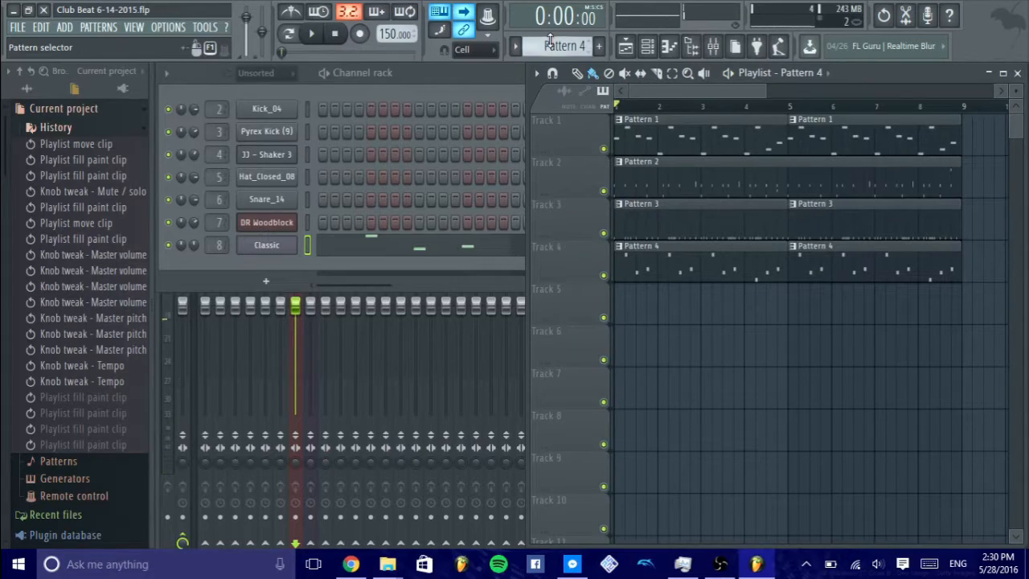
- Rename Pattern 2 as Beat and make Pattern 4 the current pattern again
{"action": "mouse_move", "coordinate": [561, 48]}
{"action": "left_mouse_down"}
{"action": "mouse_move", "coordinate": [560, 68]}
{"action": "mouse_move", "coordinate": [561, 35]}
{"action": "left_mouse_up"}
{"action": "scroll", "coordinate": [561, 46], "scroll_direction": "down", "scroll_amount": 4}
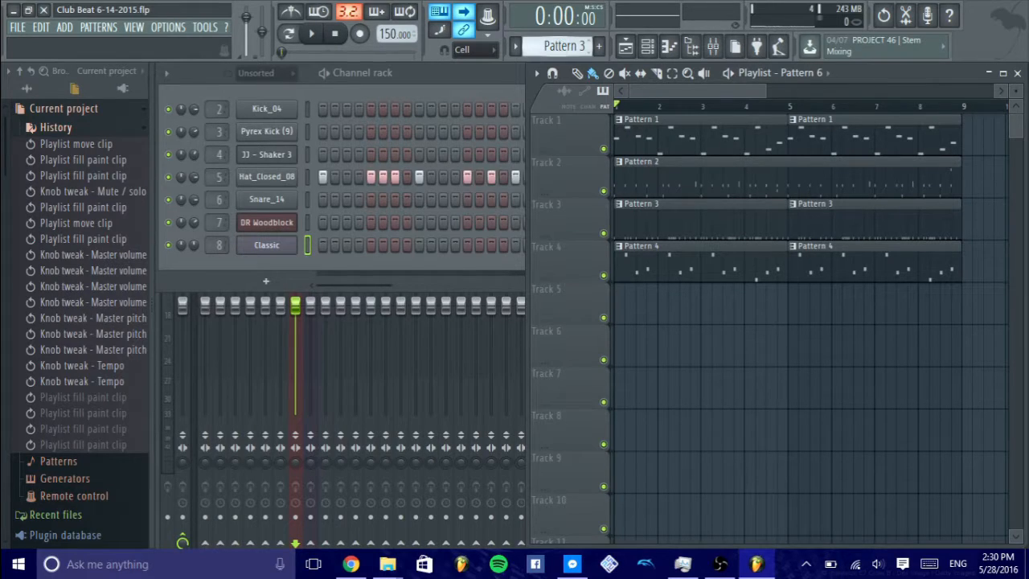
{"action": "left_click", "coordinate": [560, 46]}
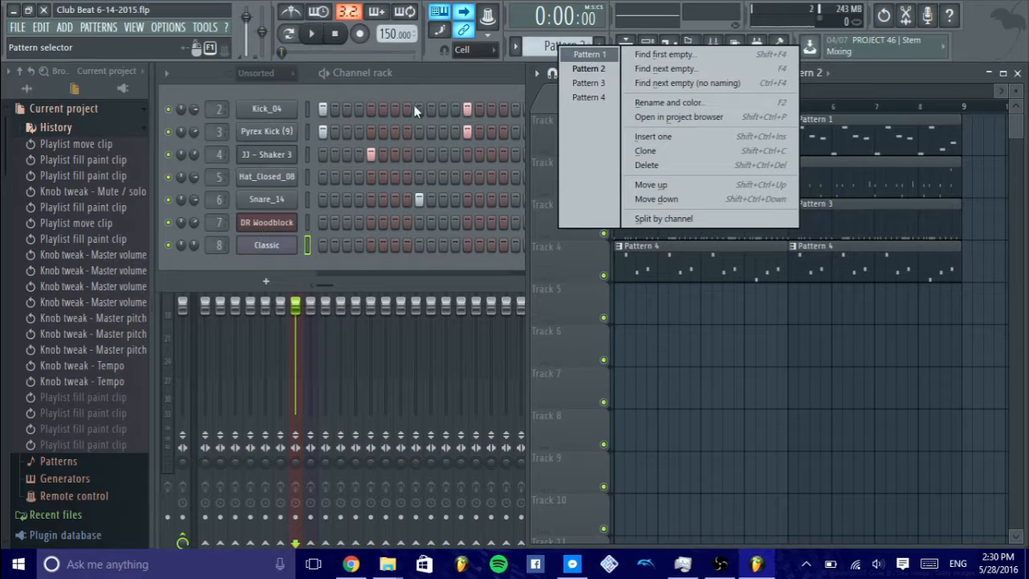
{"action": "left_click", "coordinate": [669, 102]}
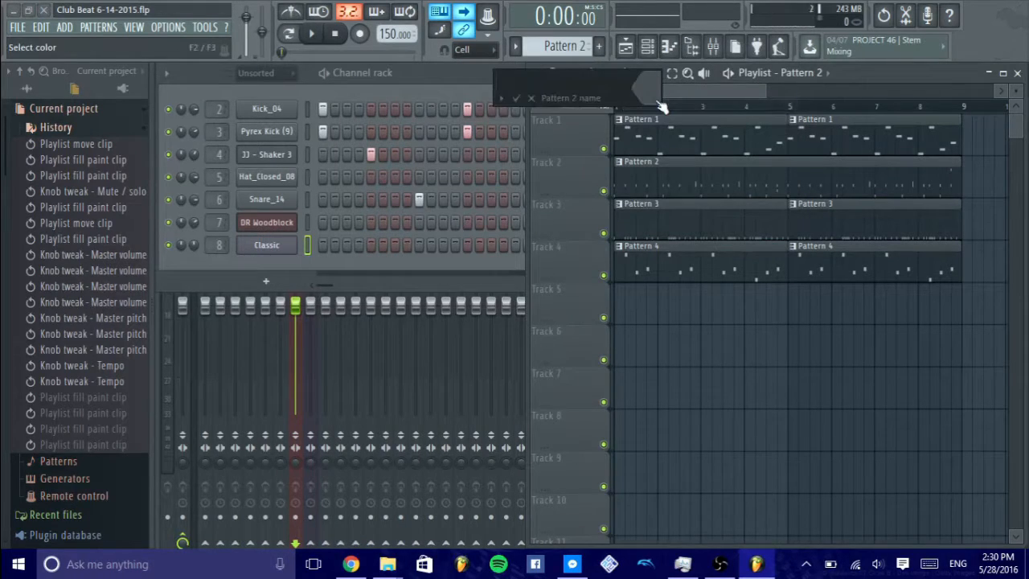
{"action": "type", "text": "D"}
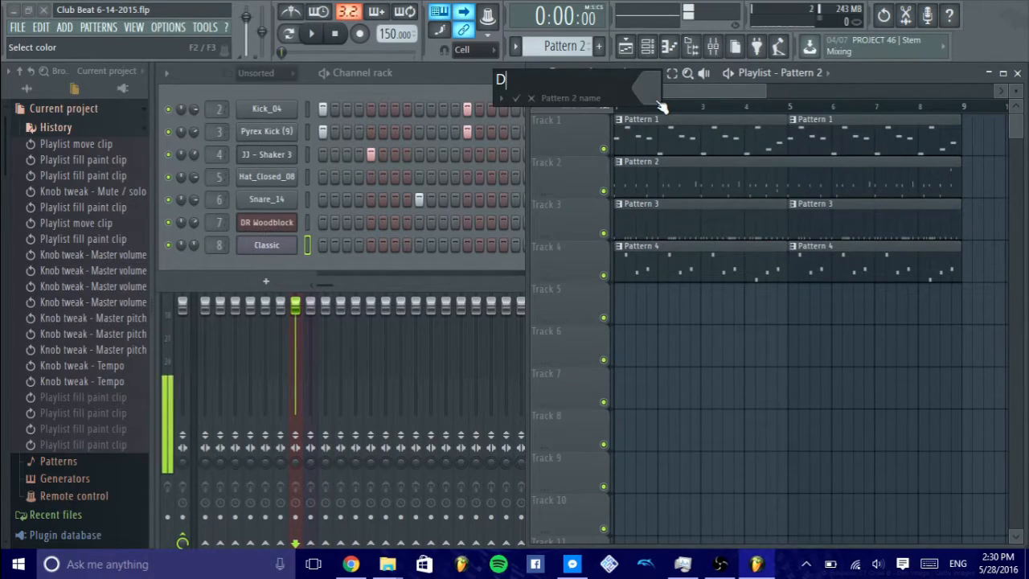
{"action": "key", "text": "BackSpace"}
{"action": "type", "text": "Beat"}
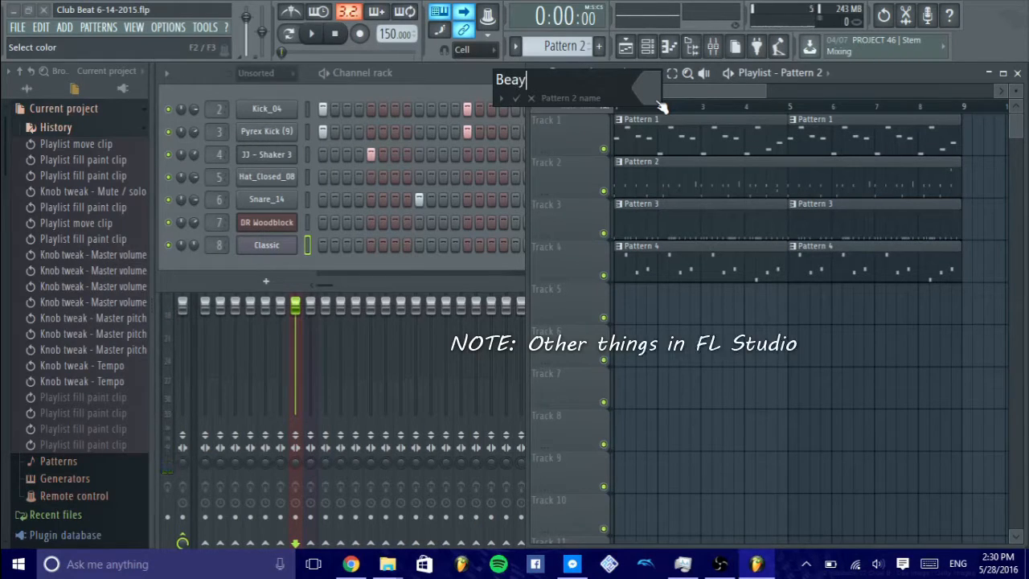
{"action": "key", "text": "Return"}
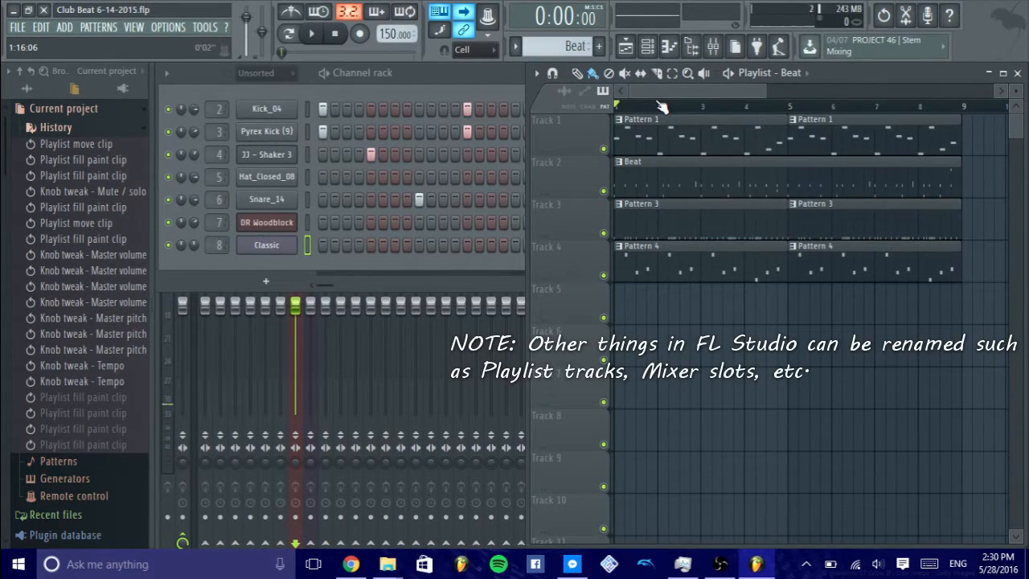
{"action": "scroll", "coordinate": [563, 46], "scroll_direction": "down", "scroll_amount": 2}
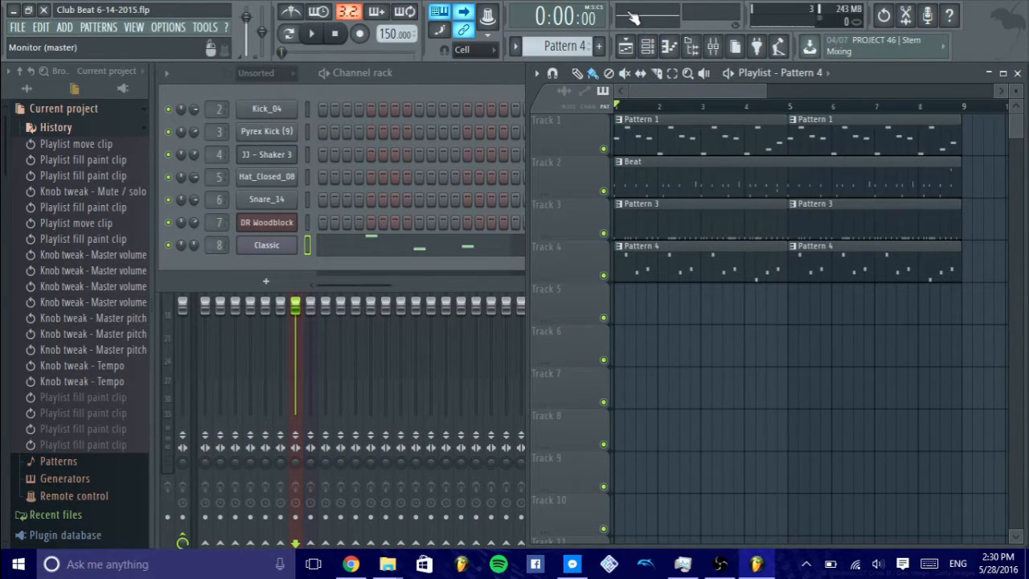
- Play the song to watch the output and CPU meters, and stop playback
{"action": "left_click", "coordinate": [314, 34]}
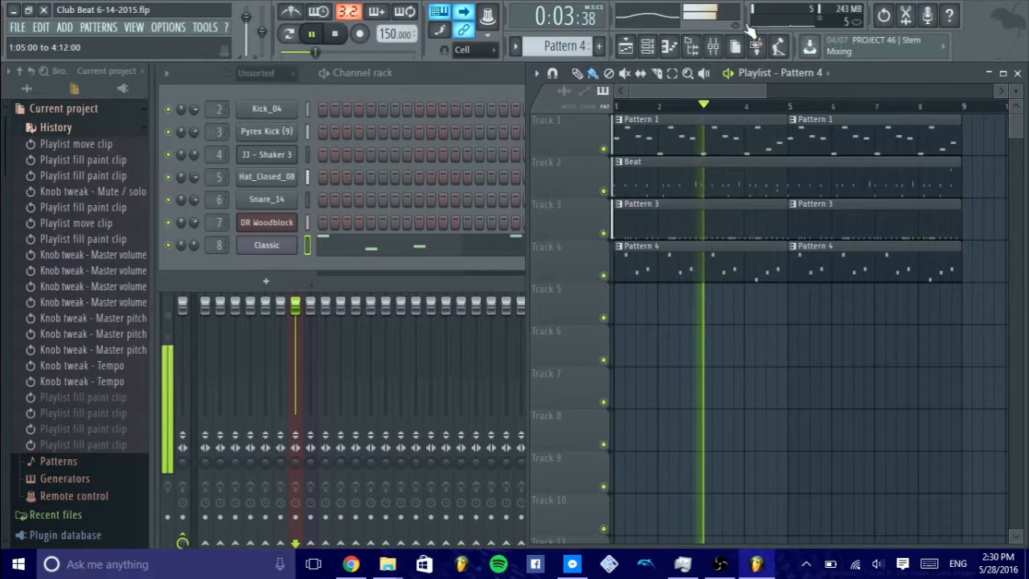
{"action": "left_click", "coordinate": [336, 35]}
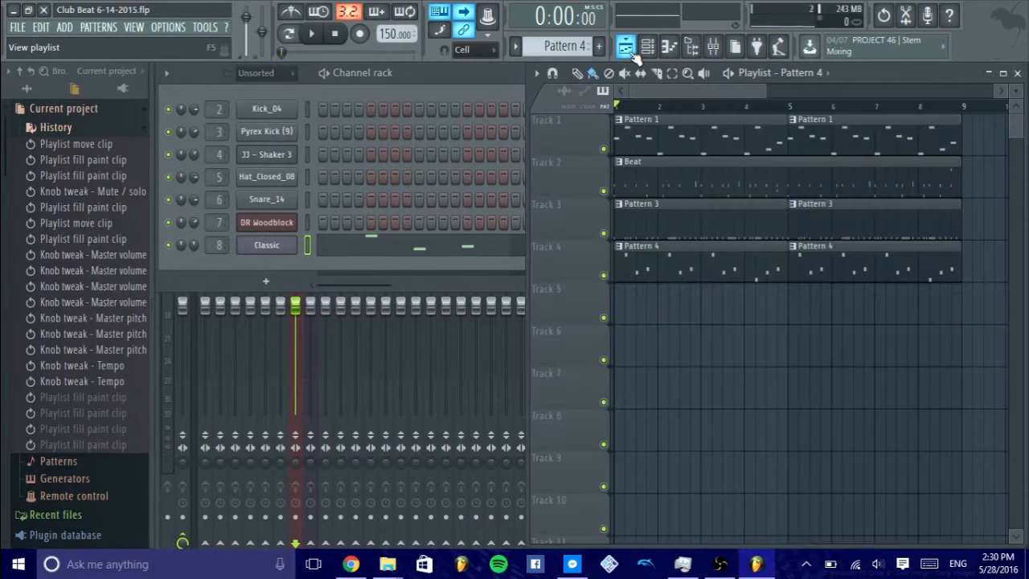
- Bring the channel rack in front of the playlist, toggle the piano roll and browser on and off, and hide the mixer
{"action": "left_click", "coordinate": [647, 48]}
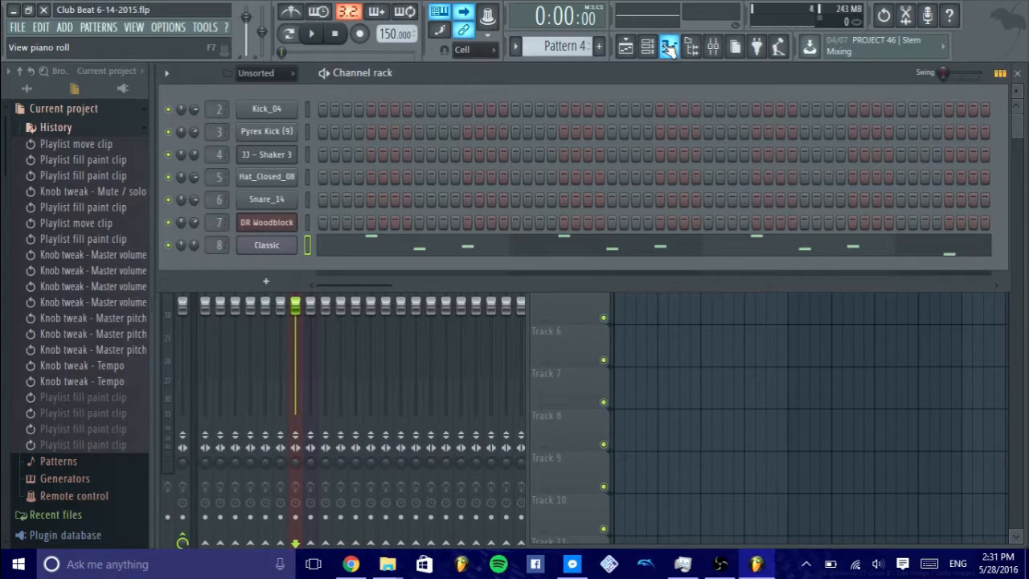
{"action": "left_click", "coordinate": [669, 48]}
{"action": "left_click", "coordinate": [668, 48]}
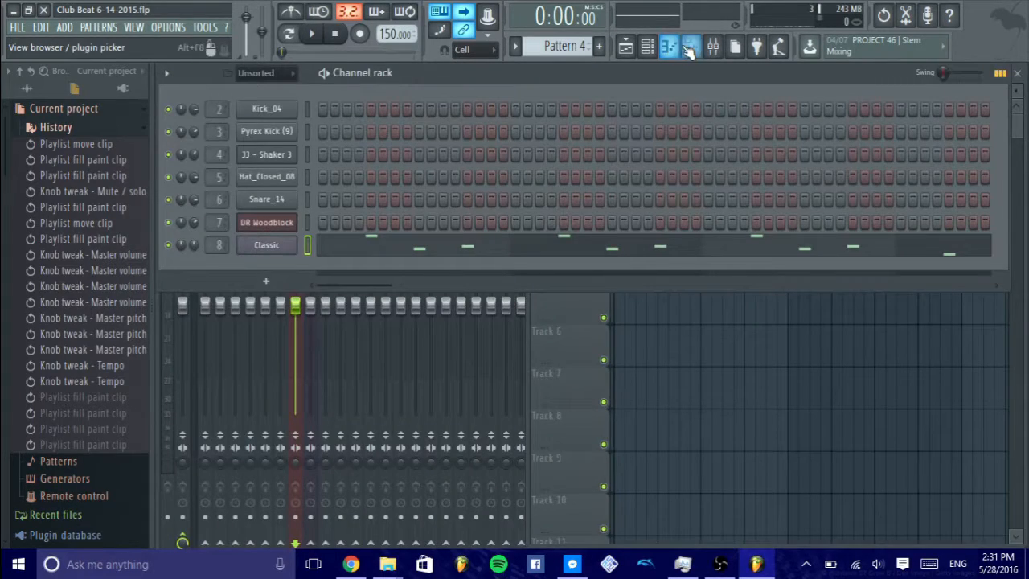
{"action": "left_click", "coordinate": [691, 47]}
{"action": "left_click", "coordinate": [691, 46]}
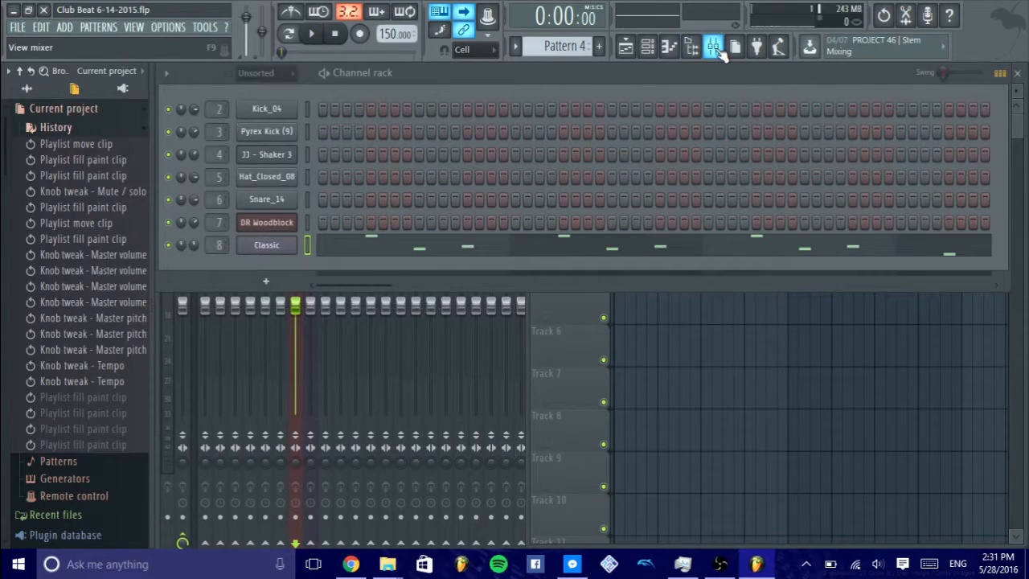
{"action": "left_click", "coordinate": [713, 48]}
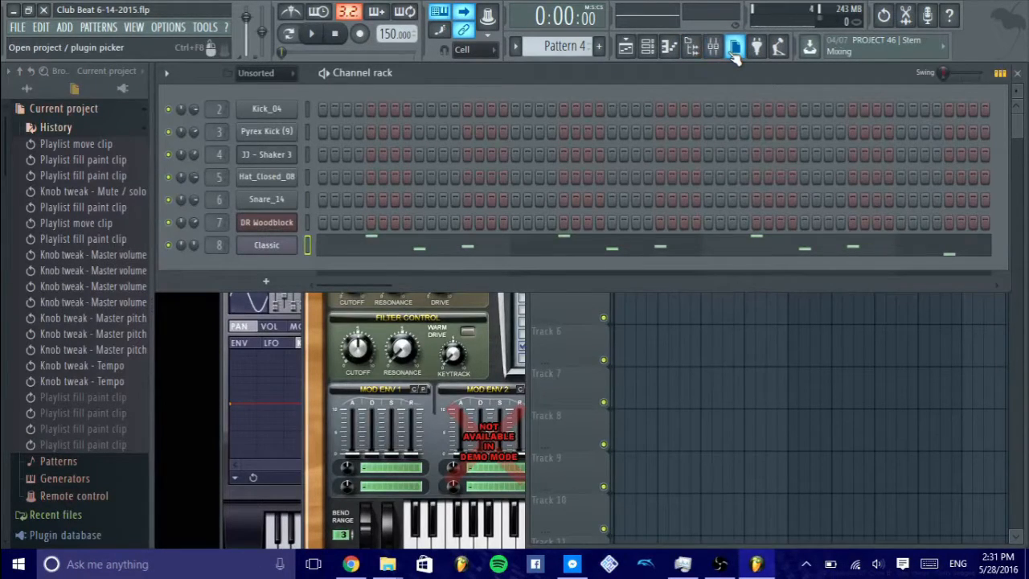
- View the project picker's channels, leave the picker, and bring the playlist back to the front with more bars in view
{"action": "left_click", "coordinate": [734, 50]}
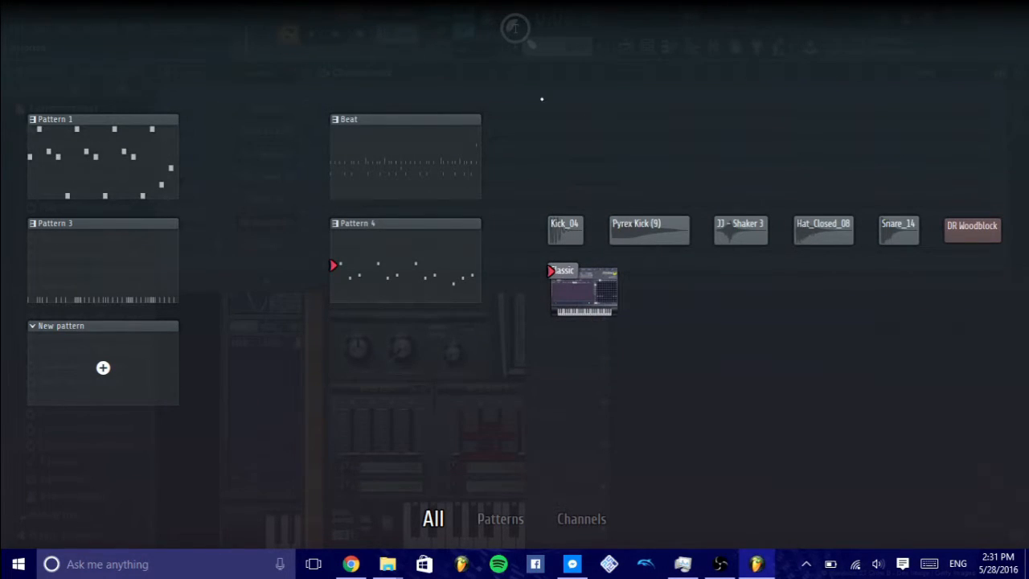
{"action": "left_click", "coordinate": [581, 519]}
{"action": "left_click", "coordinate": [604, 443]}
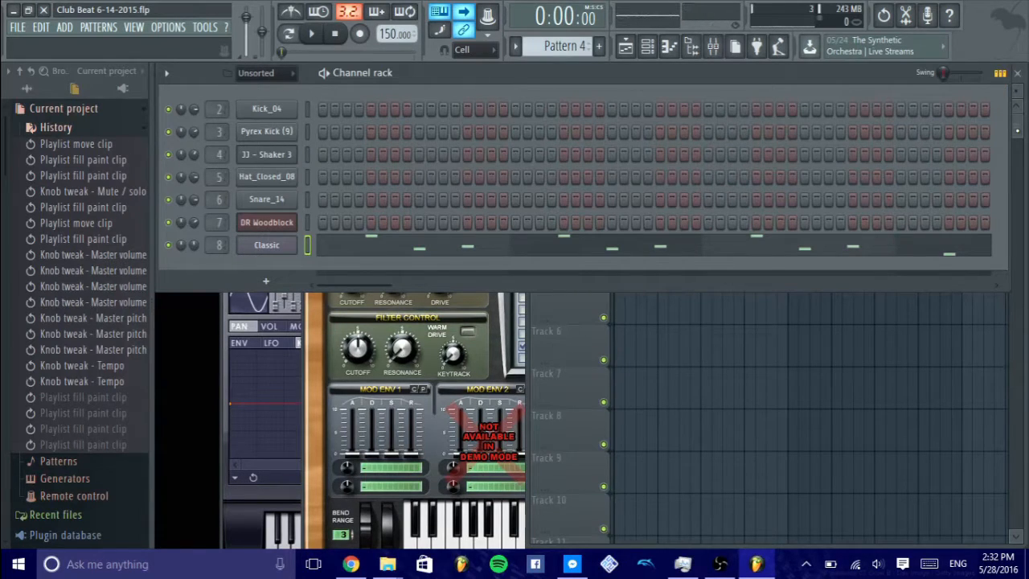
{"action": "key", "text": "F5"}
{"action": "scroll", "coordinate": [856, 111], "scroll_direction": "down", "scroll_amount": 1}
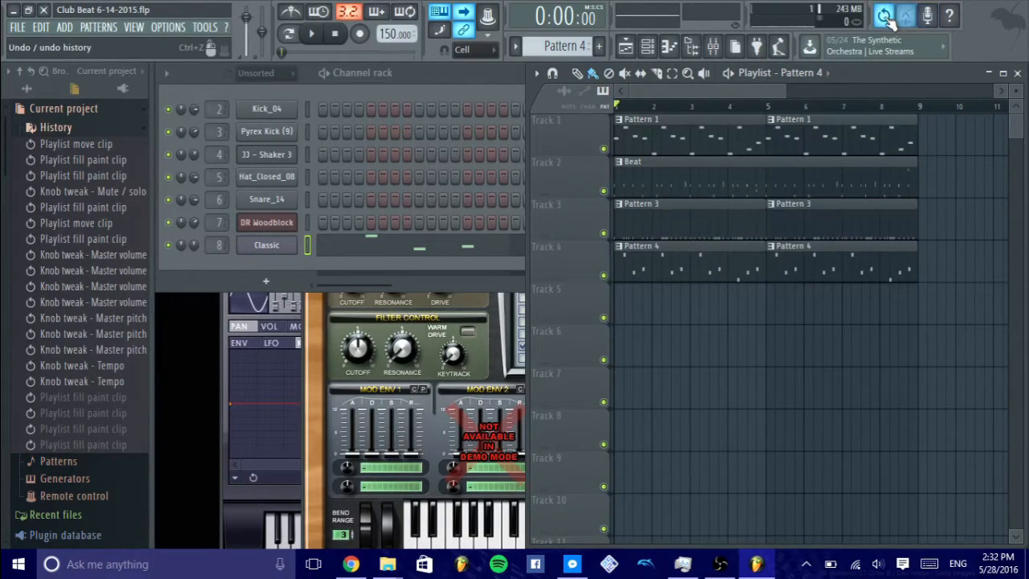
- Open the FL Studio Users Manual, close it, and dismiss the microphone recording notification
{"action": "left_click", "coordinate": [957, 20]}
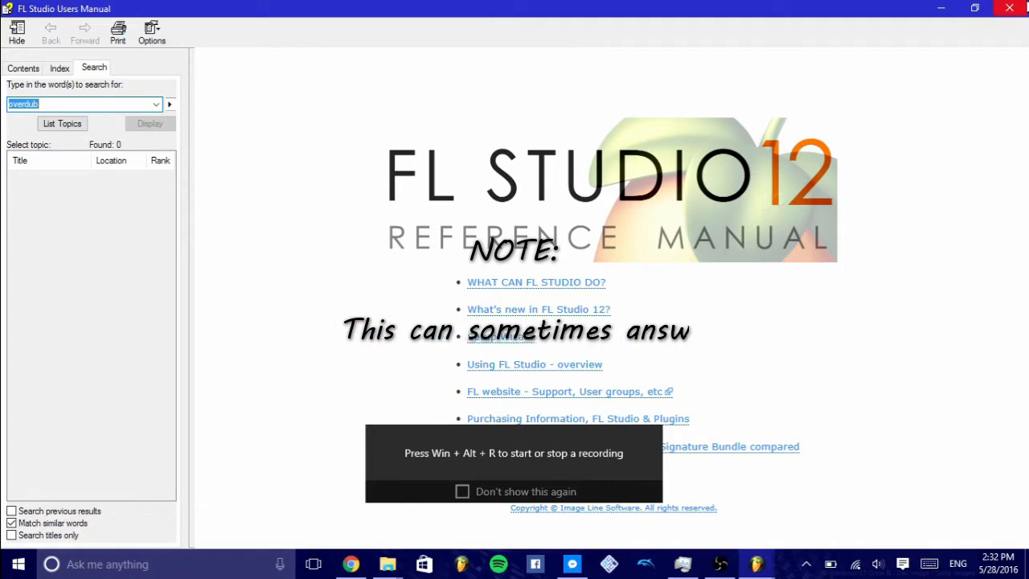
{"action": "left_click", "coordinate": [1016, 7]}
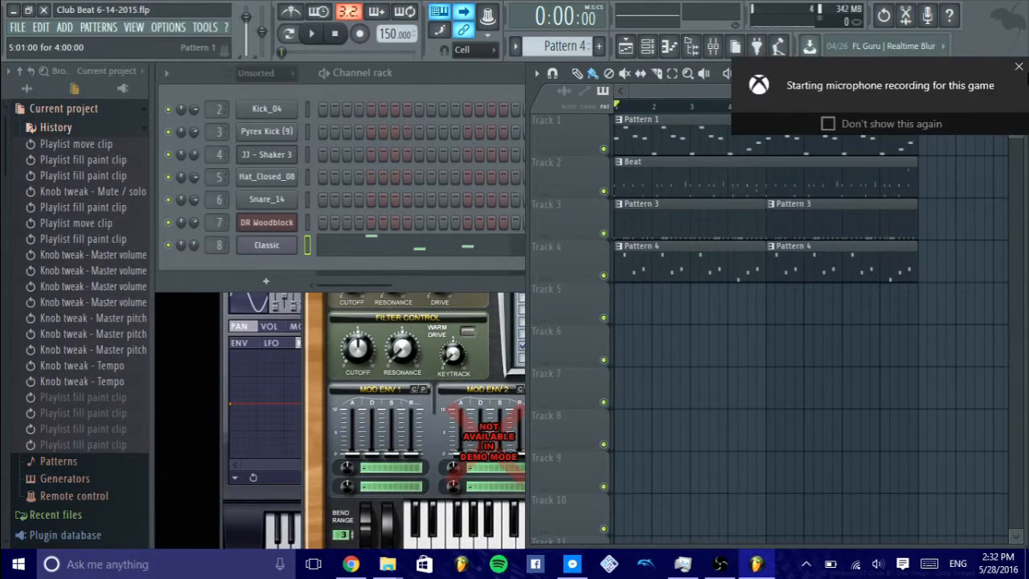
{"action": "left_click", "coordinate": [1020, 67]}
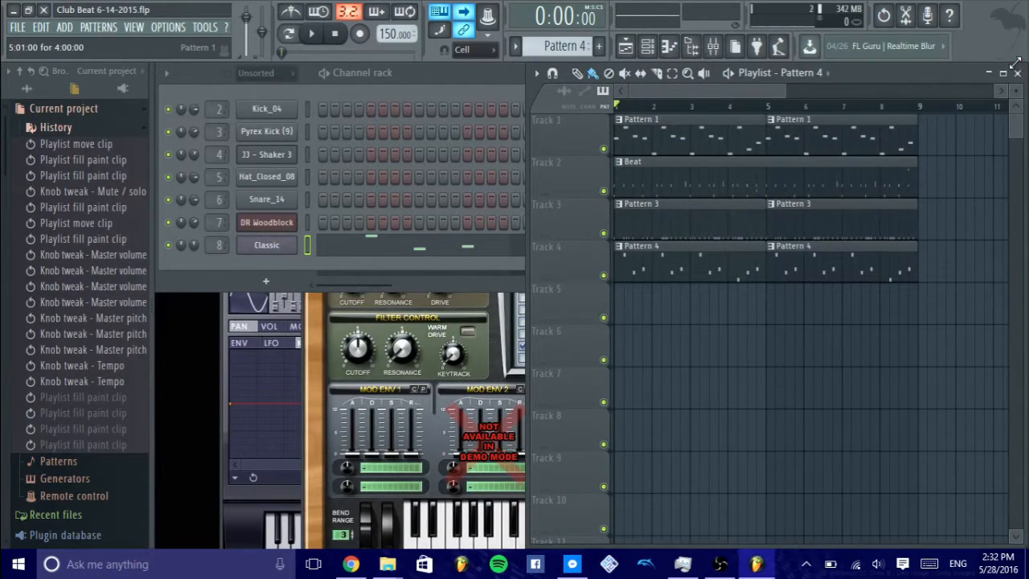